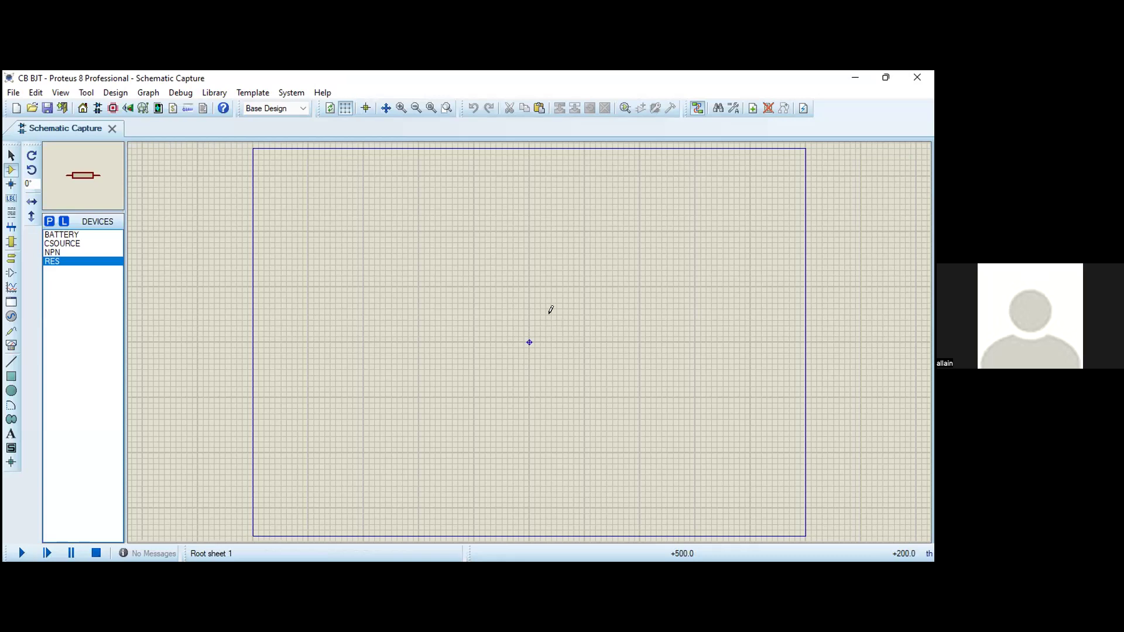
- Delete the RES and NPN entries from the devices list
{"action": "right_click", "coordinate": [87, 263]}
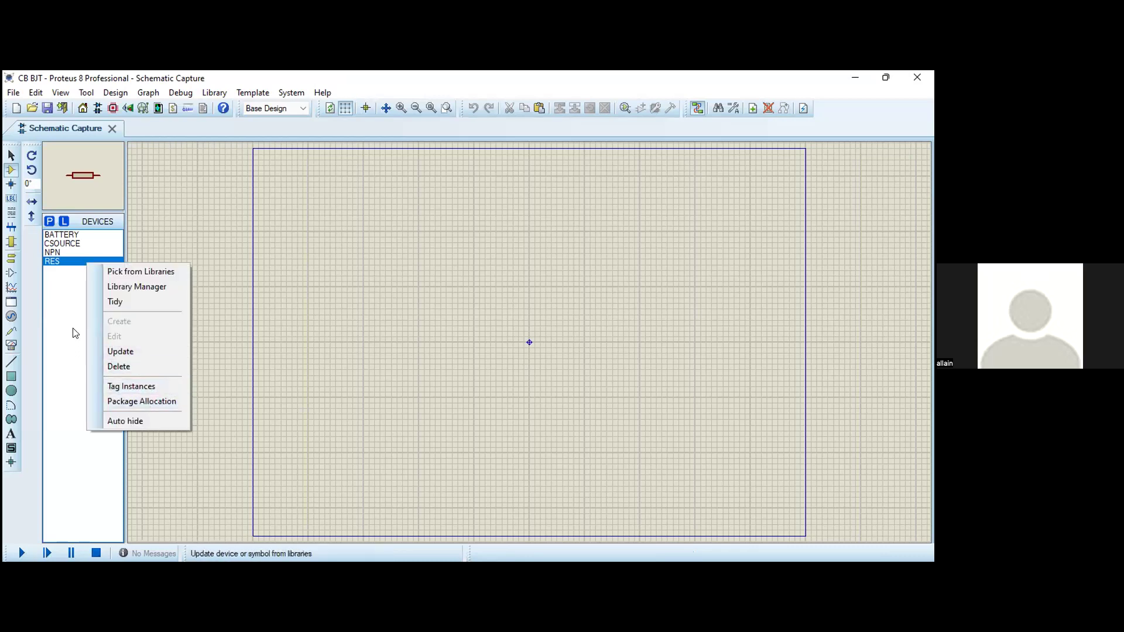
{"action": "left_click", "coordinate": [135, 367]}
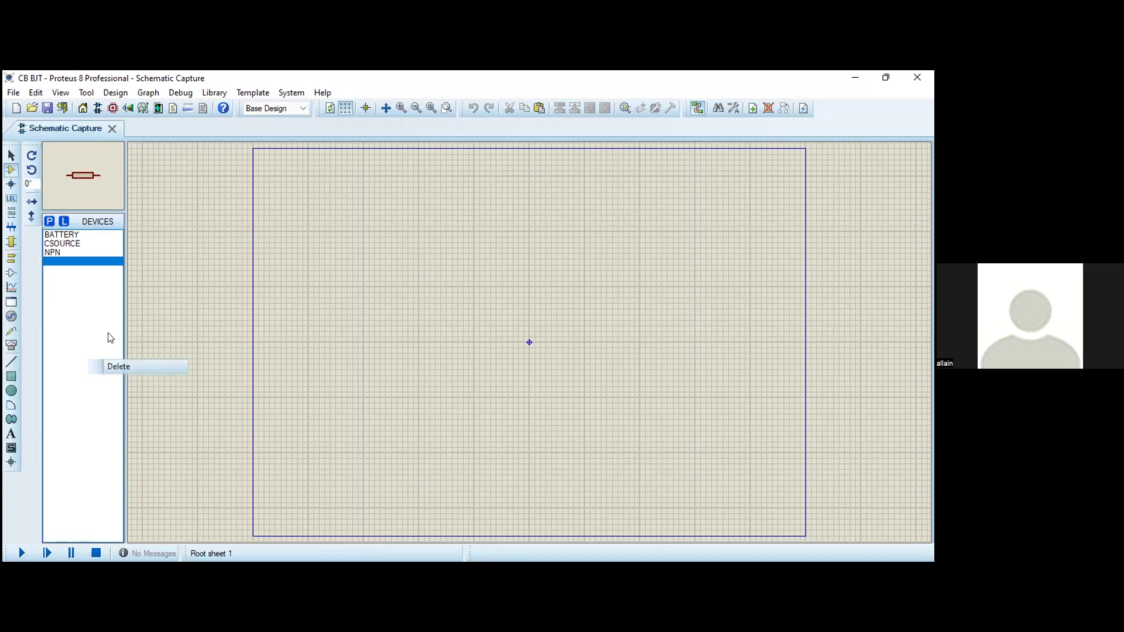
{"action": "key", "text": "Return"}
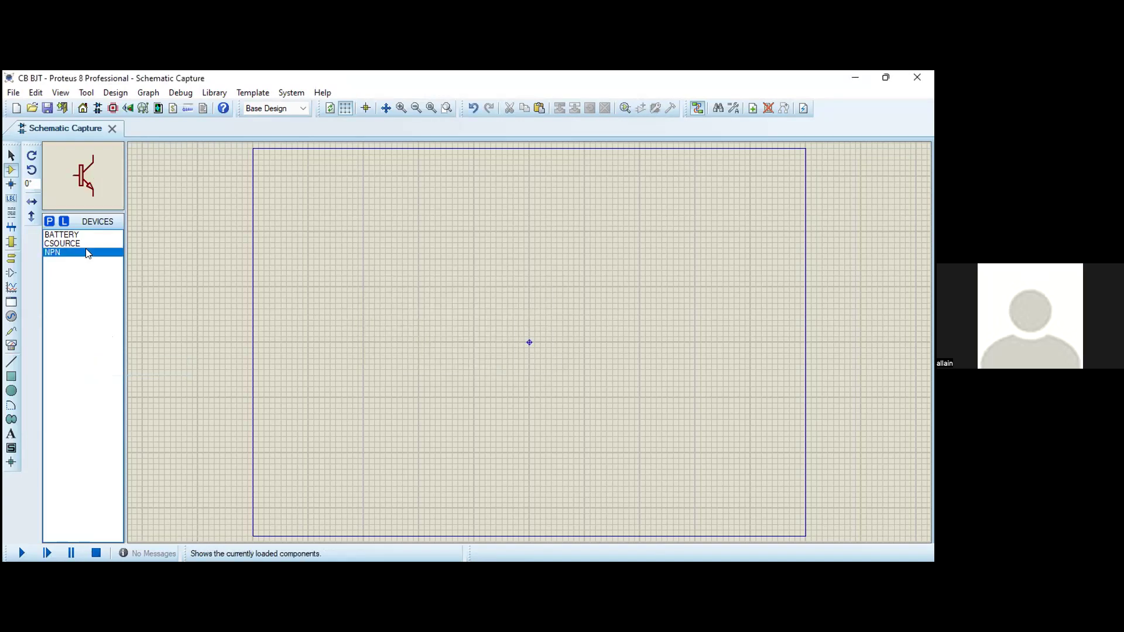
{"action": "right_click", "coordinate": [92, 347]}
{"action": "left_click", "coordinate": [120, 353]}
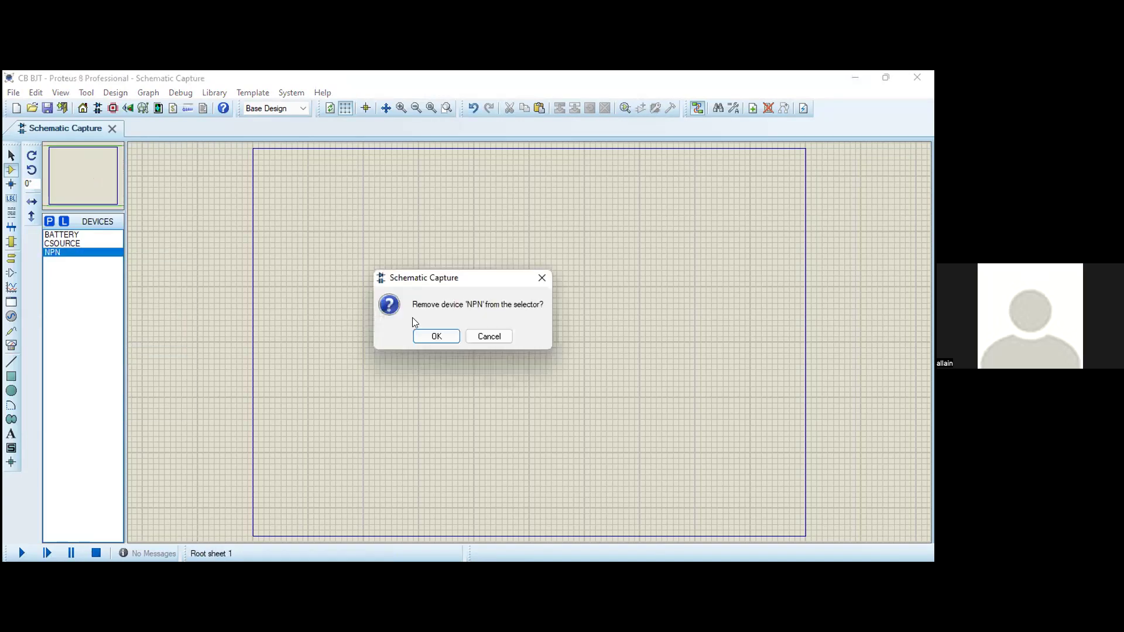
- Delete the BATTERY and CSOURCE entries, leaving the devices list empty
{"action": "left_click", "coordinate": [437, 334]}
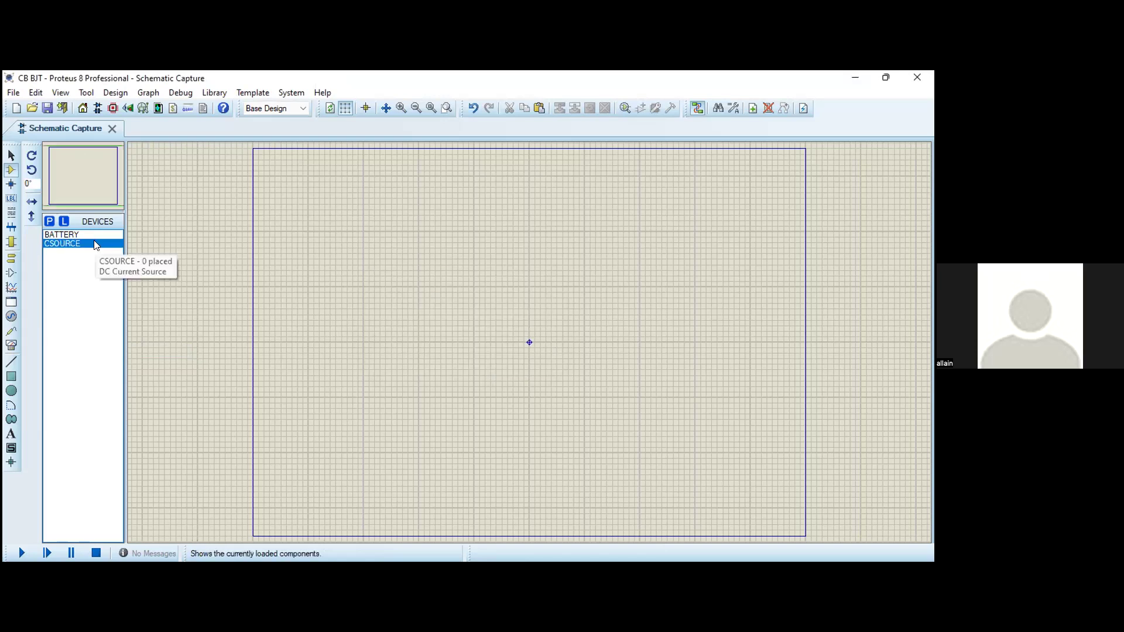
{"action": "left_click", "coordinate": [80, 236]}
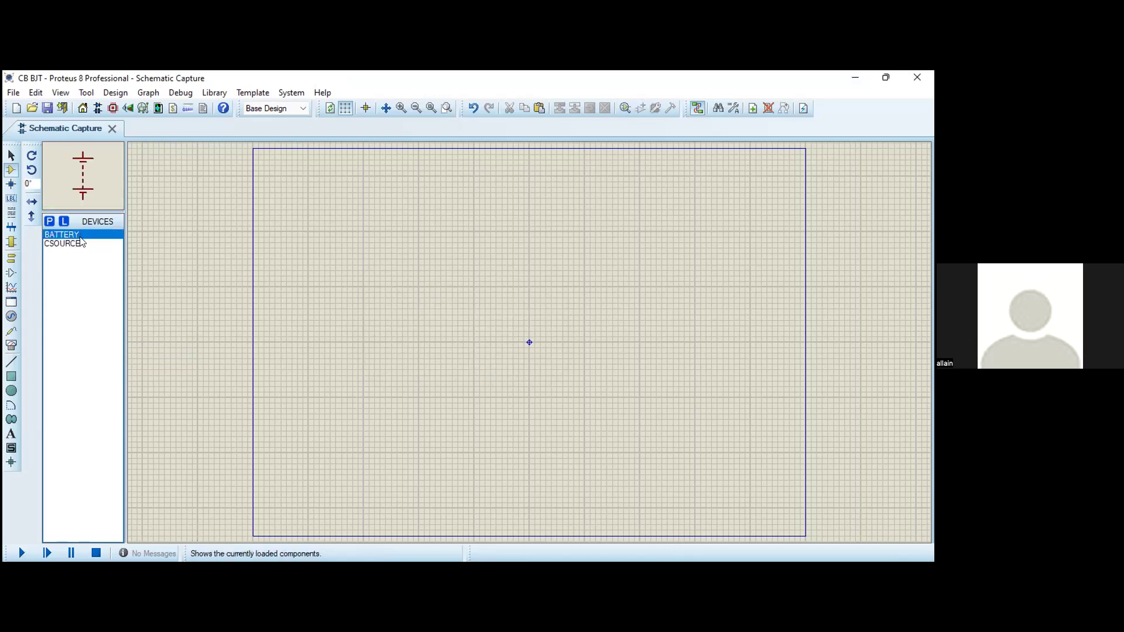
{"action": "right_click", "coordinate": [81, 240]}
{"action": "left_click", "coordinate": [126, 343]}
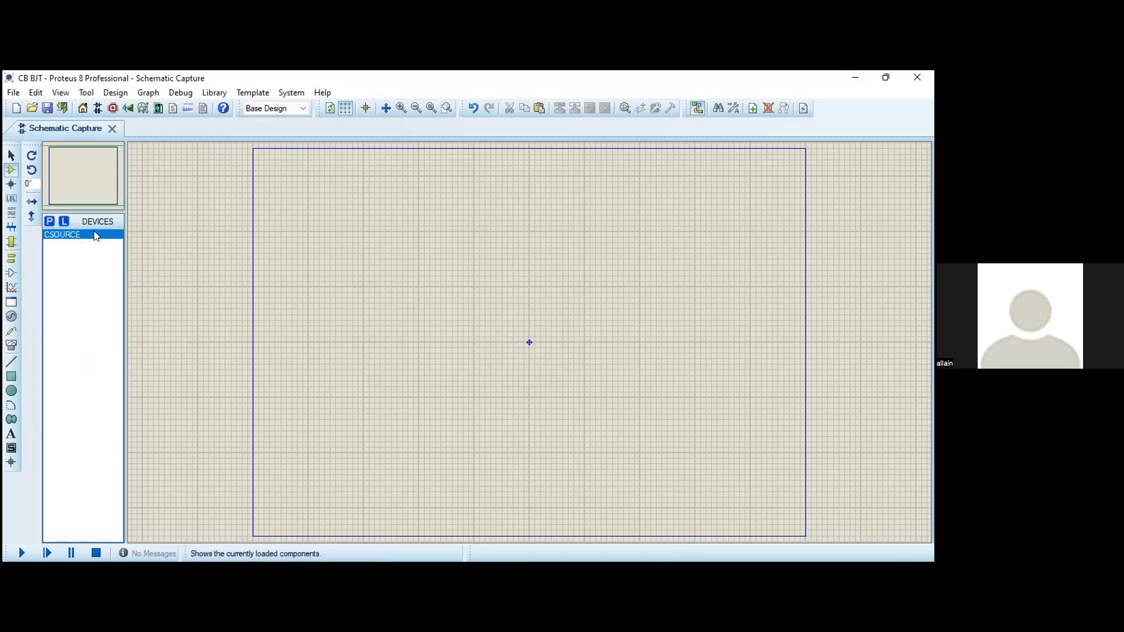
{"action": "right_click", "coordinate": [96, 236]}
{"action": "left_click", "coordinate": [164, 336]}
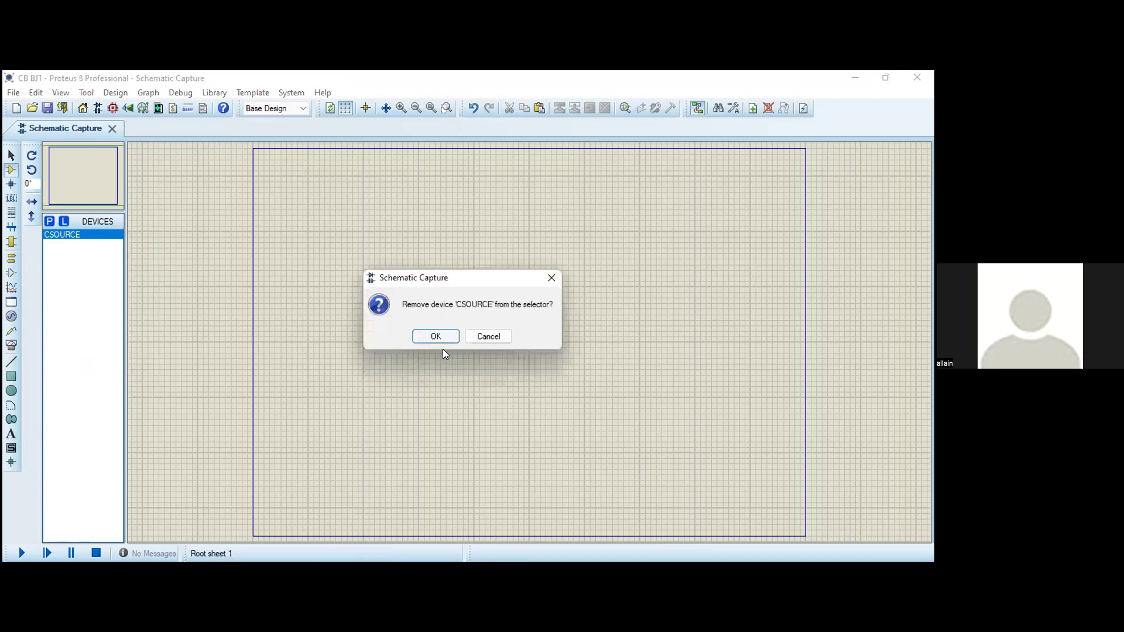
{"action": "left_click", "coordinate": [454, 337]}
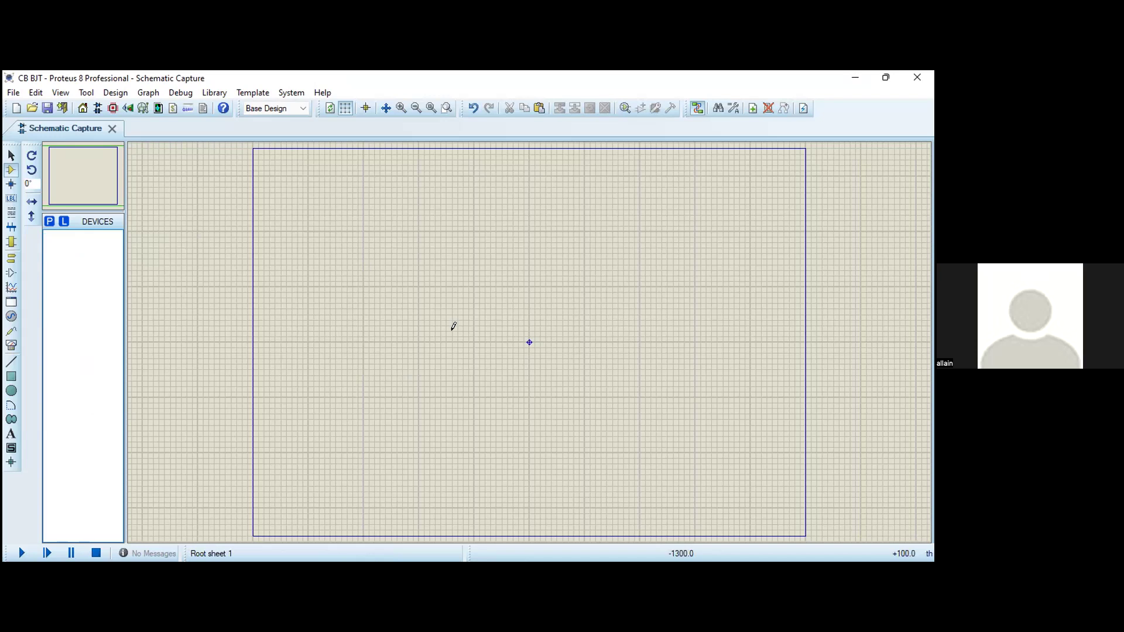
- Add the generic NPN transistor and the generic RES resistor from Pick Devices
{"action": "type", "text": "pn"}
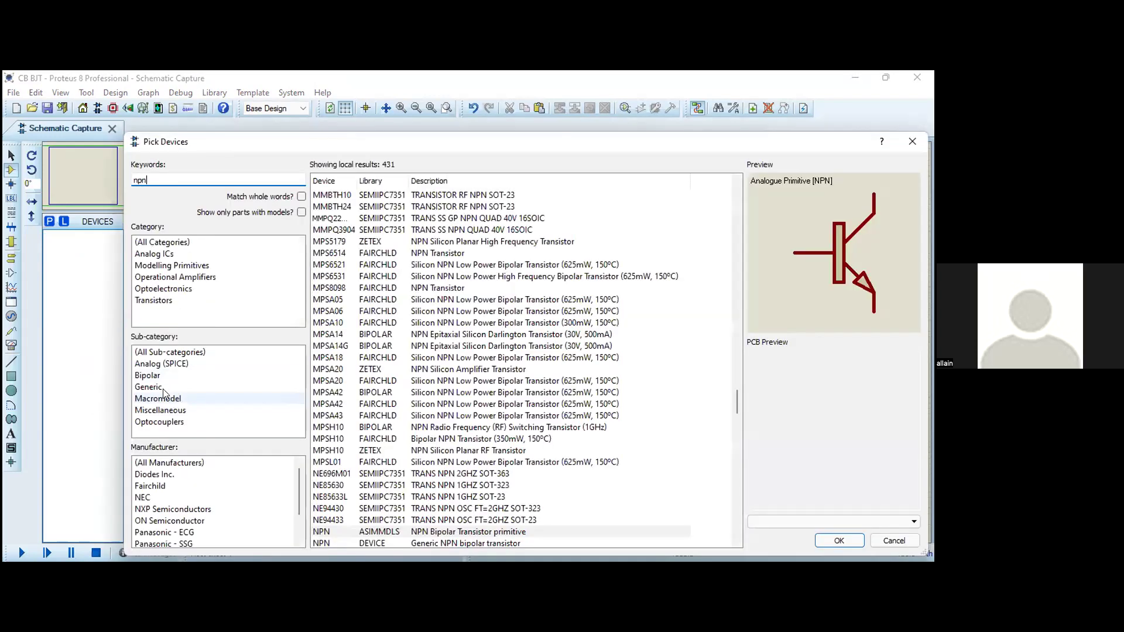
{"action": "left_click", "coordinate": [168, 387]}
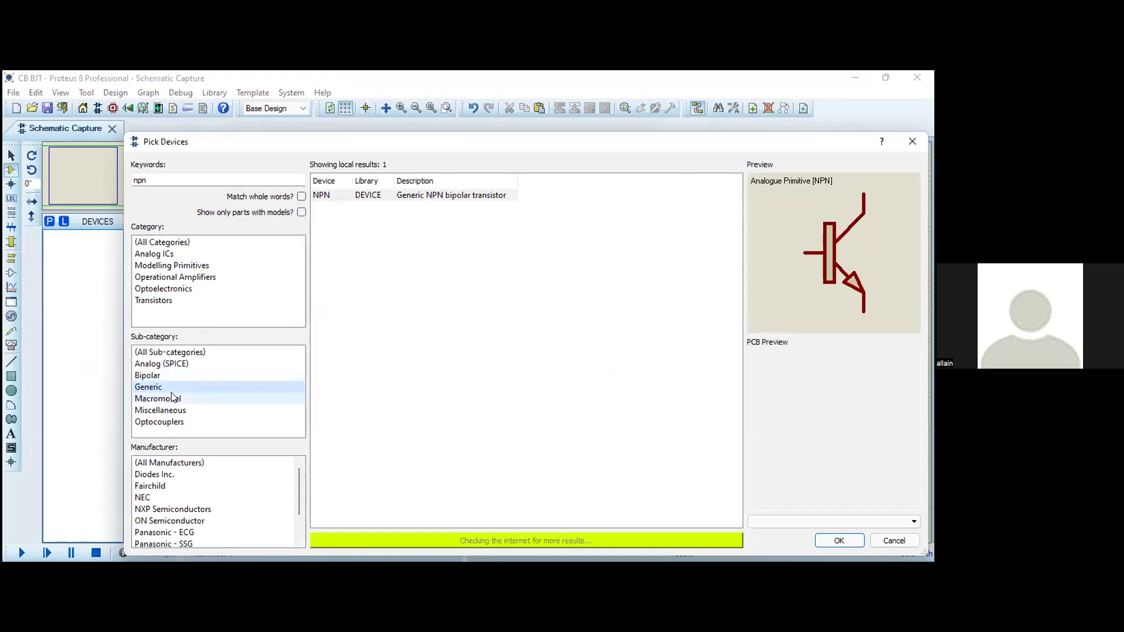
{"action": "double_click", "coordinate": [424, 197]}
{"action": "double_click", "coordinate": [197, 181]}
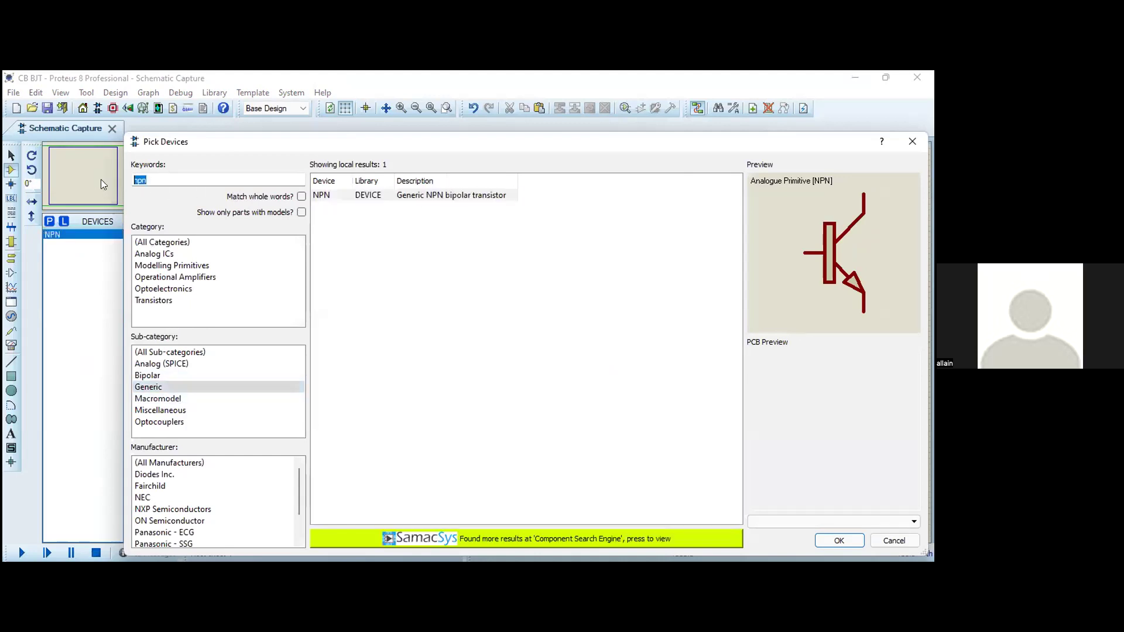
{"action": "type", "text": "resistor"}
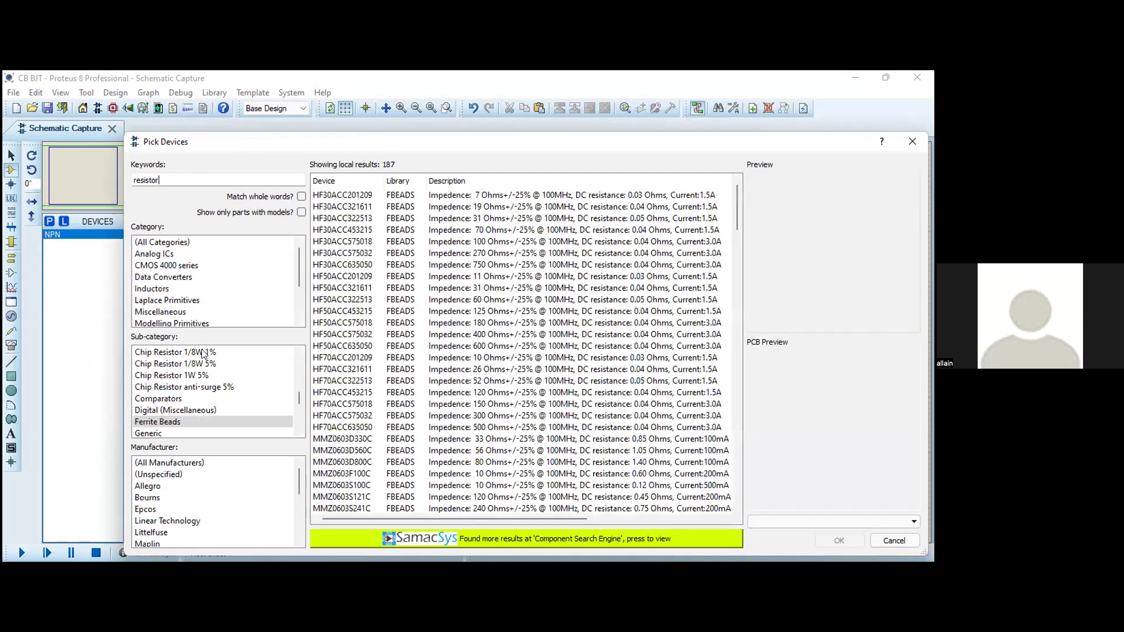
{"action": "left_click", "coordinate": [170, 410]}
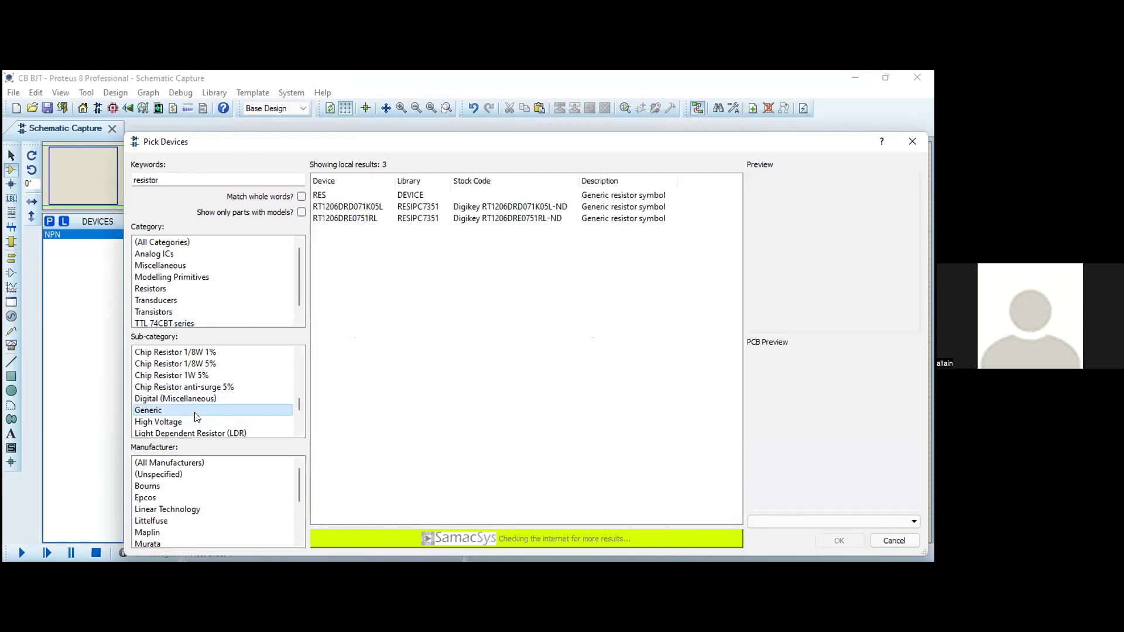
{"action": "double_click", "coordinate": [321, 195]}
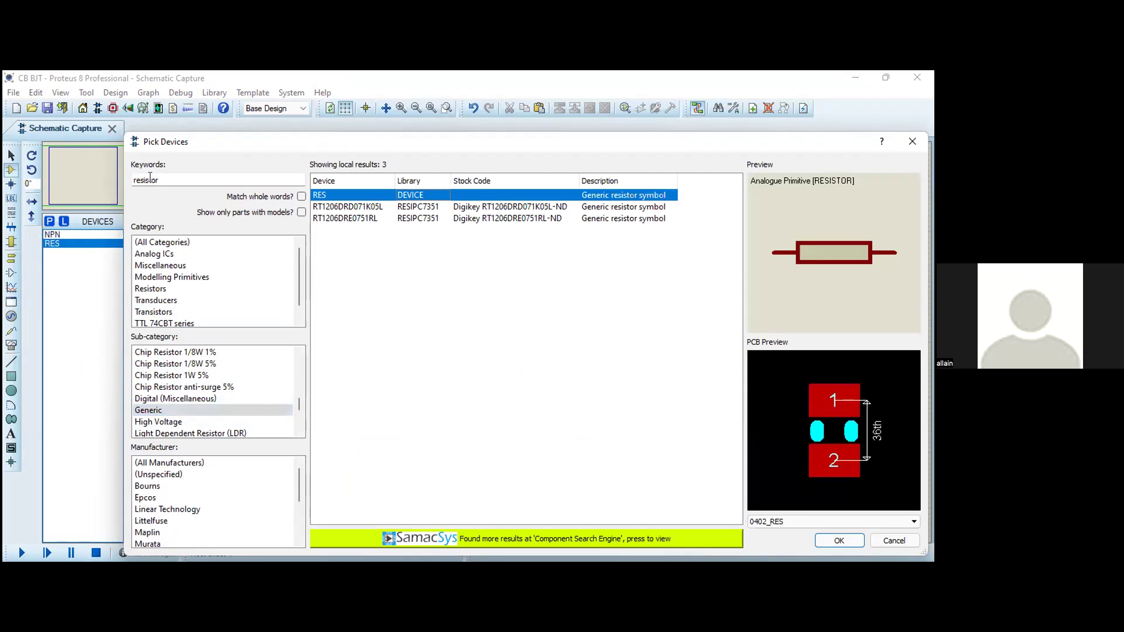
- Search 'battery', add the multi-cell BATTERY, and close the picker
{"action": "double_click", "coordinate": [151, 179]}
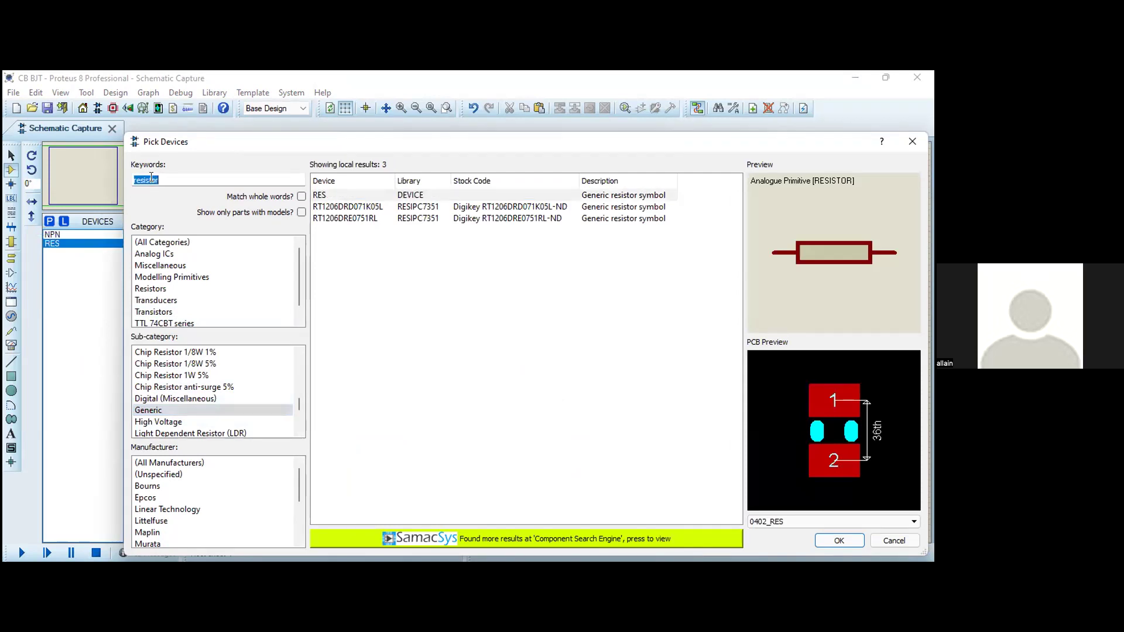
{"action": "type", "text": "battery"}
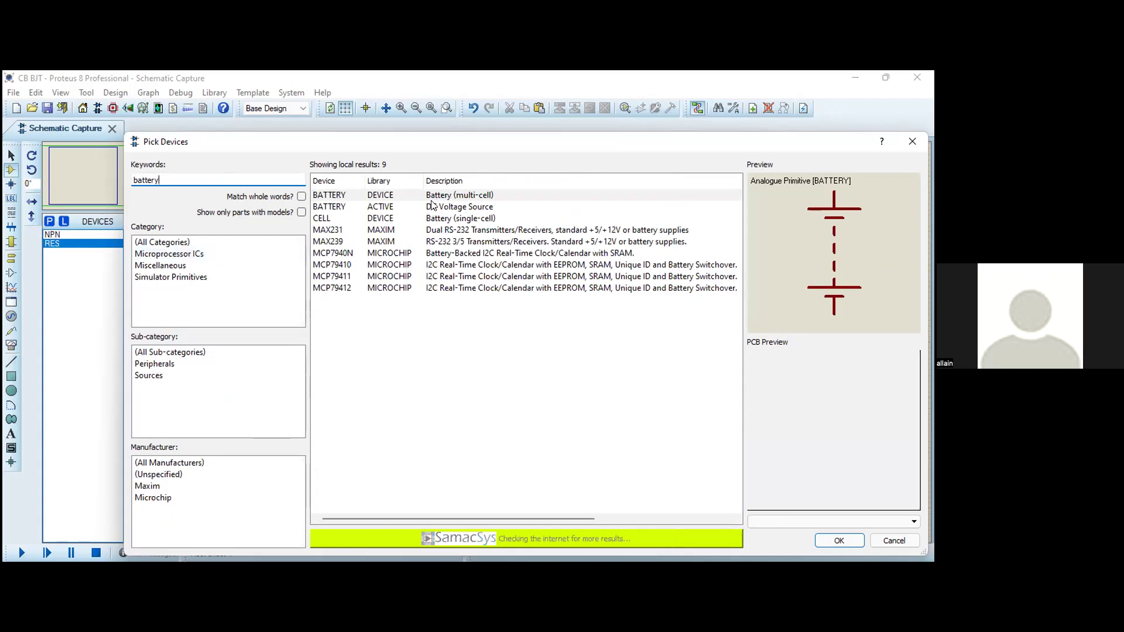
{"action": "double_click", "coordinate": [433, 195]}
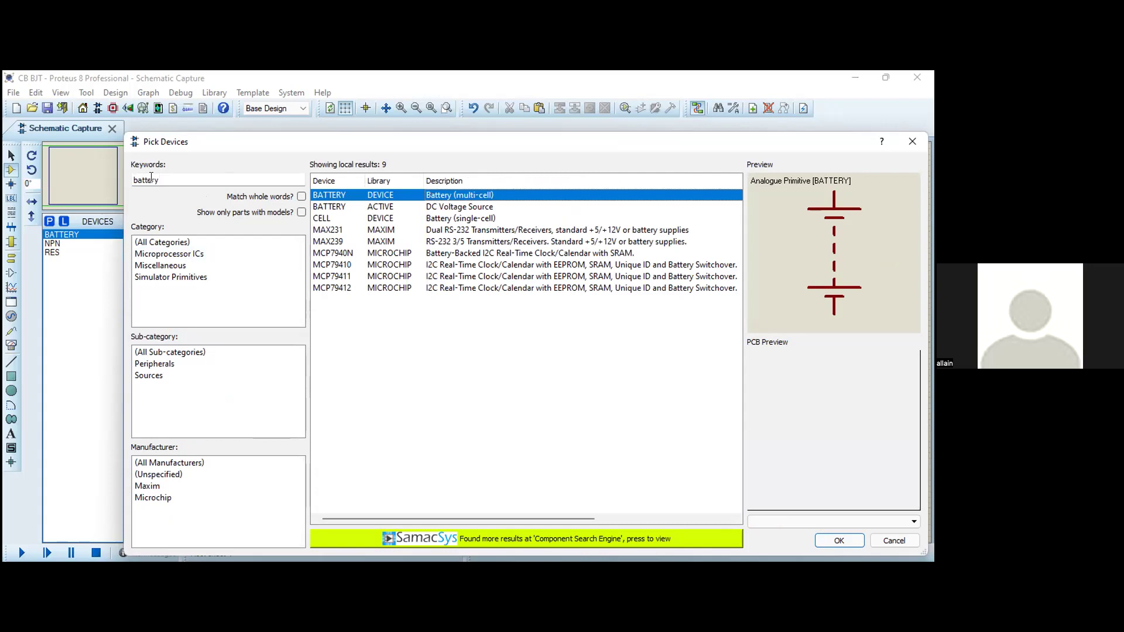
{"action": "left_click", "coordinate": [854, 536]}
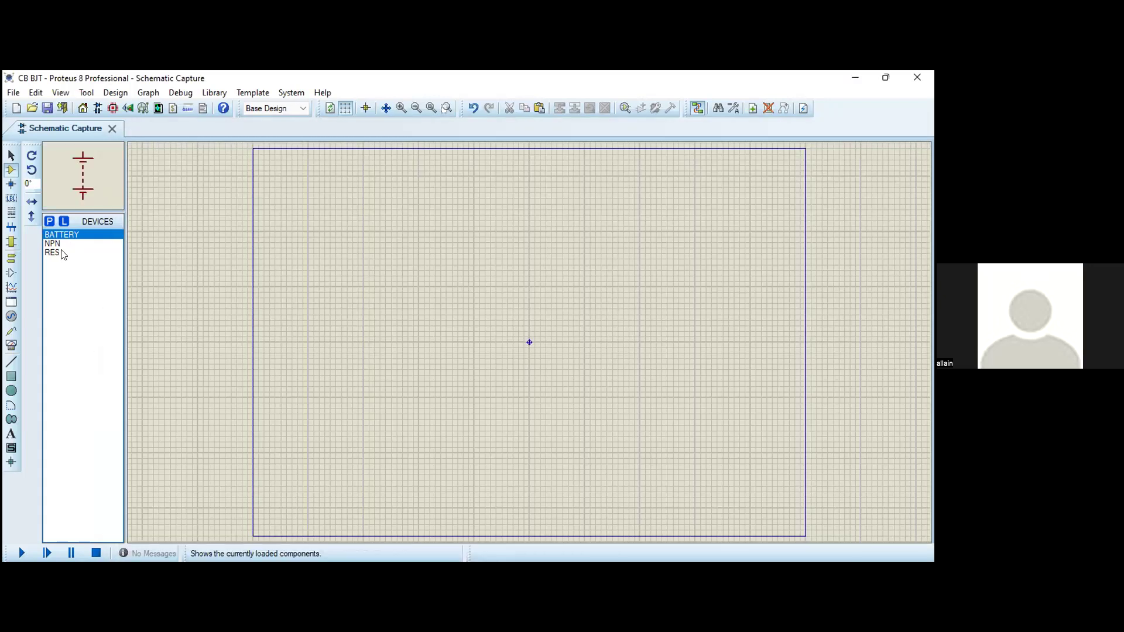
- Place NPN transistor Q1 on the sheet and rotate it 90° to lie horizontally
{"action": "left_click", "coordinate": [69, 245]}
{"action": "left_click", "coordinate": [421, 254]}
{"action": "left_click", "coordinate": [506, 281]}
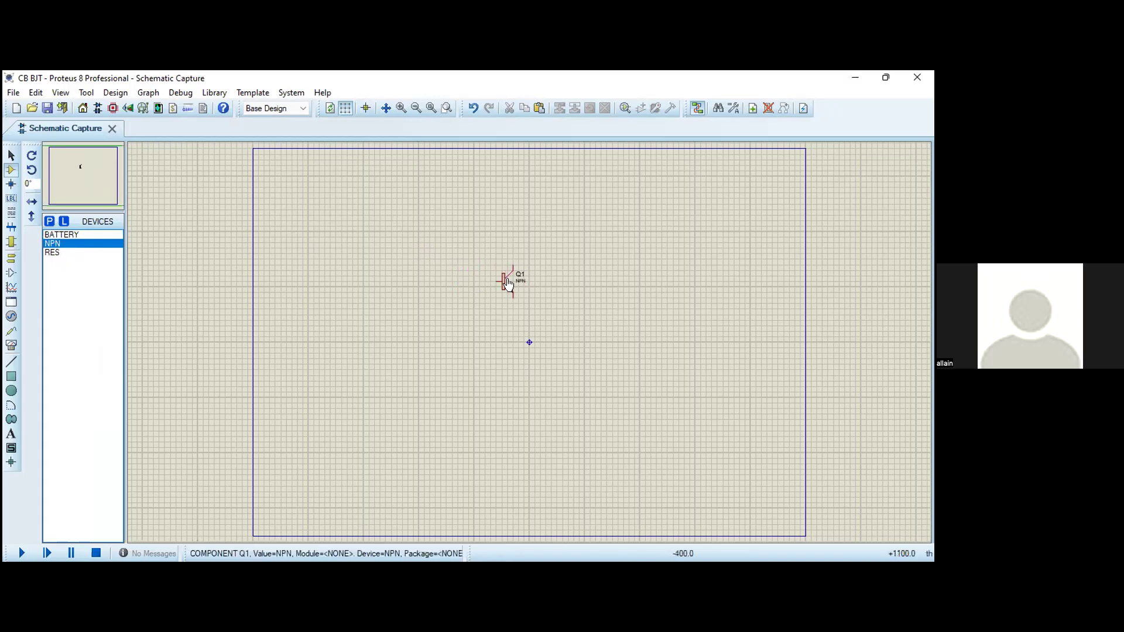
{"action": "scroll", "coordinate": [529, 342], "scroll_direction": "up", "scroll_amount": 3}
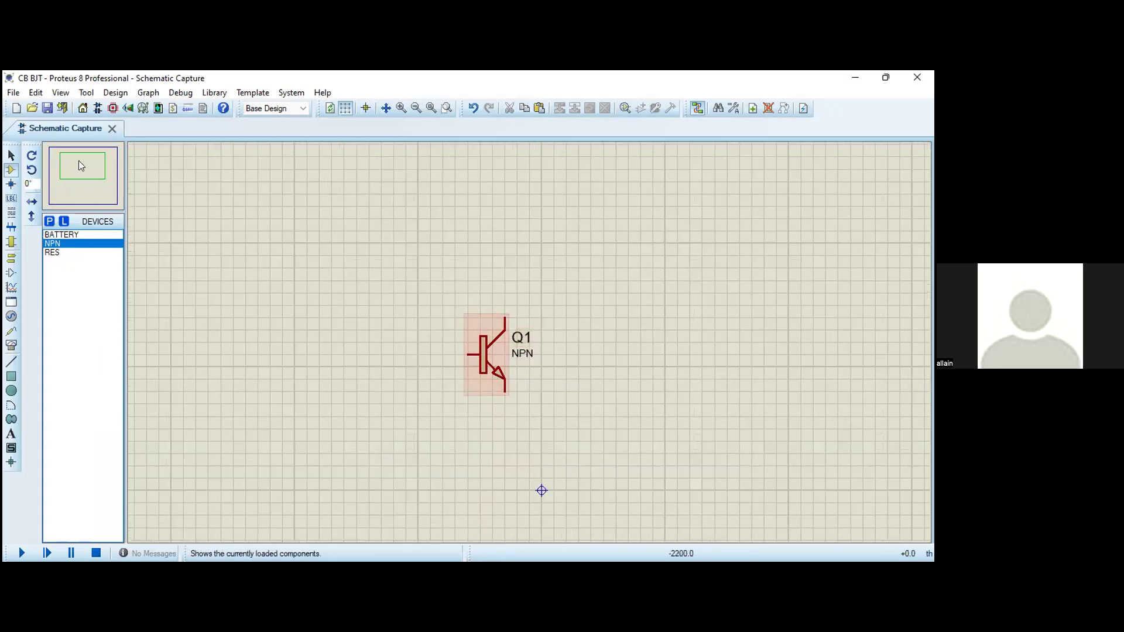
{"action": "left_click_drag", "start_coordinate": [75, 165], "coordinate": [86, 167]}
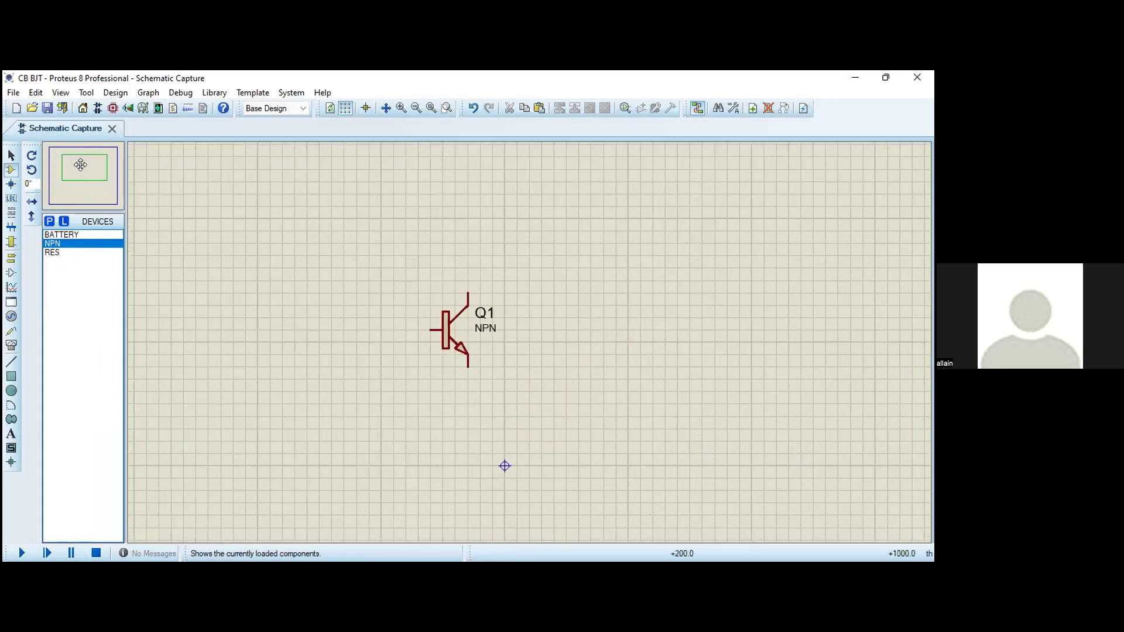
{"action": "left_click", "coordinate": [447, 325]}
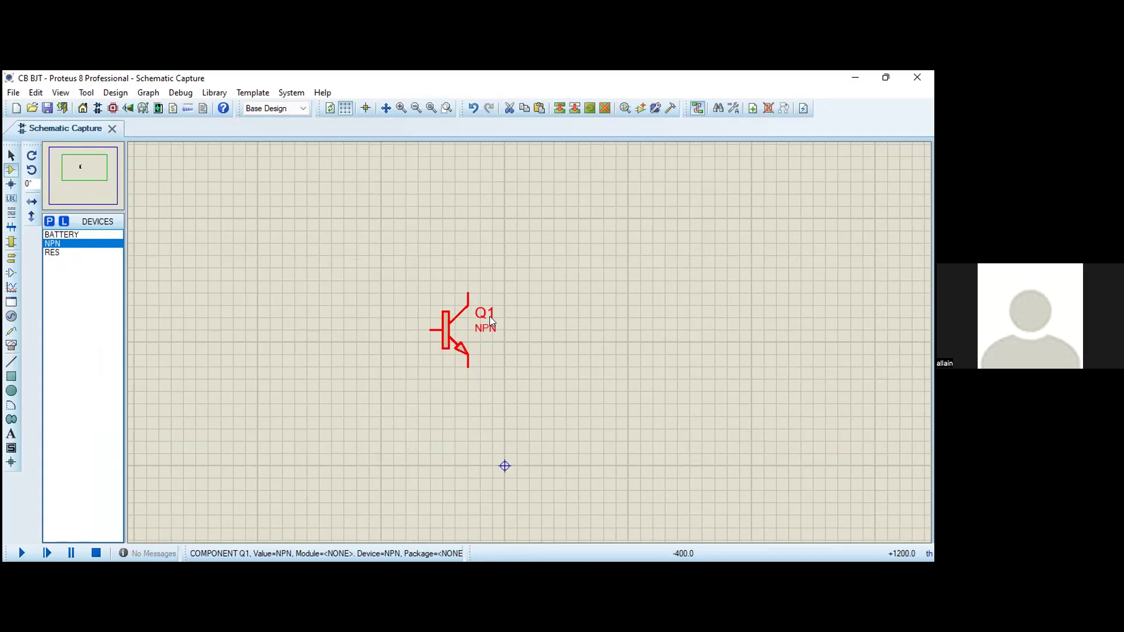
{"action": "key", "text": "KP_Add"}
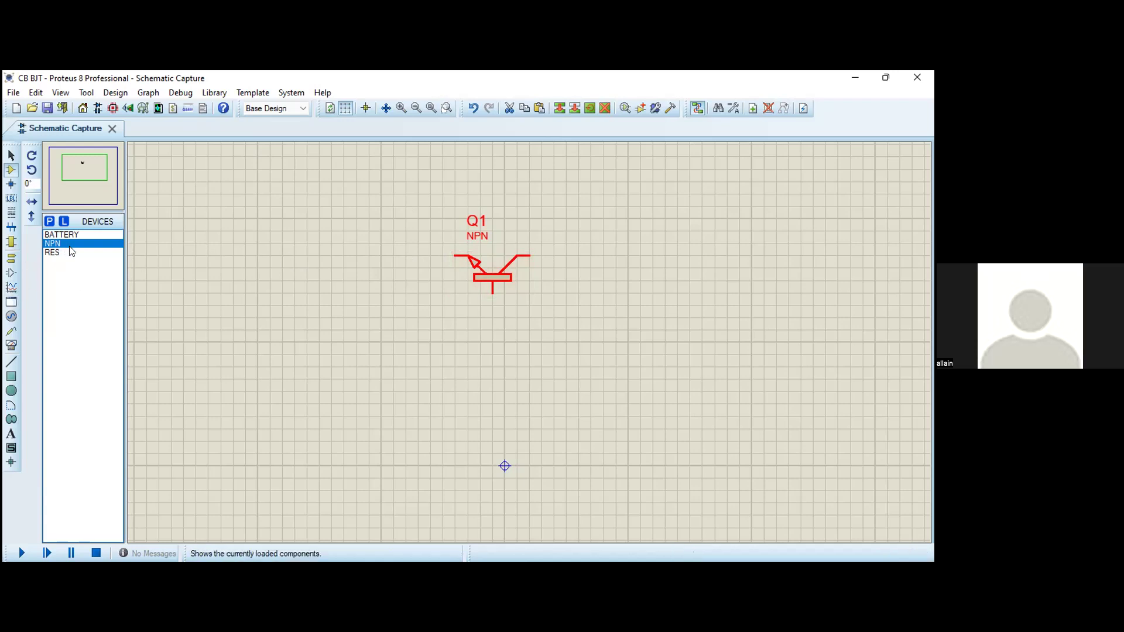
- Place a 10k resistor R1 to the left of Q1
{"action": "left_click", "coordinate": [52, 252]}
{"action": "left_click", "coordinate": [325, 268]}
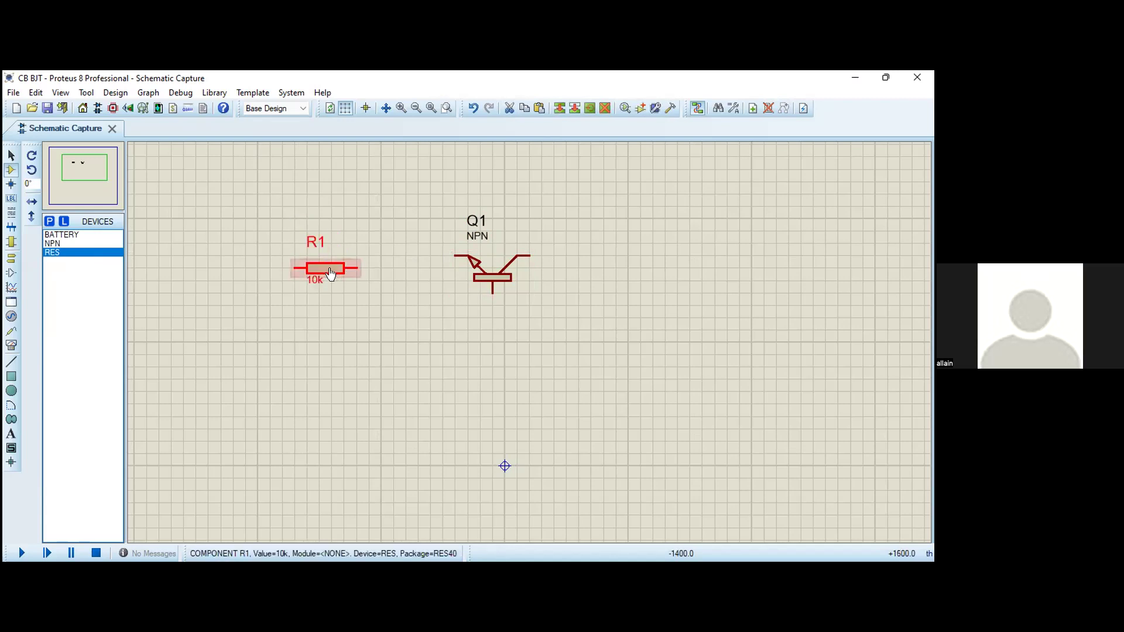
{"action": "left_click_drag", "start_coordinate": [332, 275], "coordinate": [295, 257]}
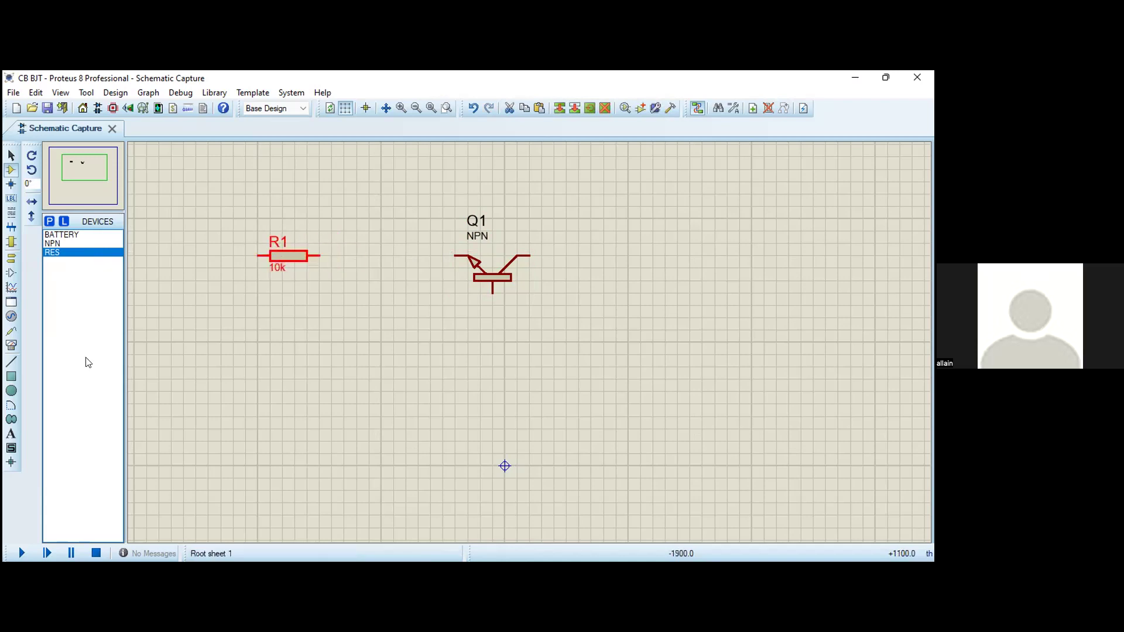
- Place a DC ammeter between R1 and Q1 and X-mirror it
{"action": "left_click", "coordinate": [11, 346]}
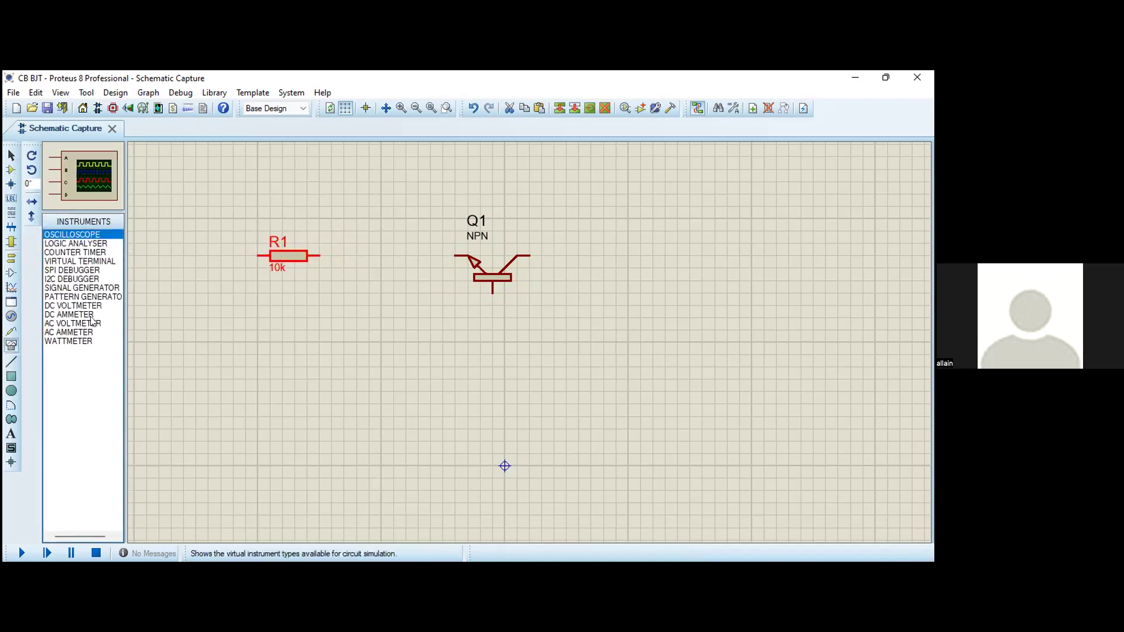
{"action": "left_click", "coordinate": [89, 315]}
{"action": "left_click", "coordinate": [385, 248]}
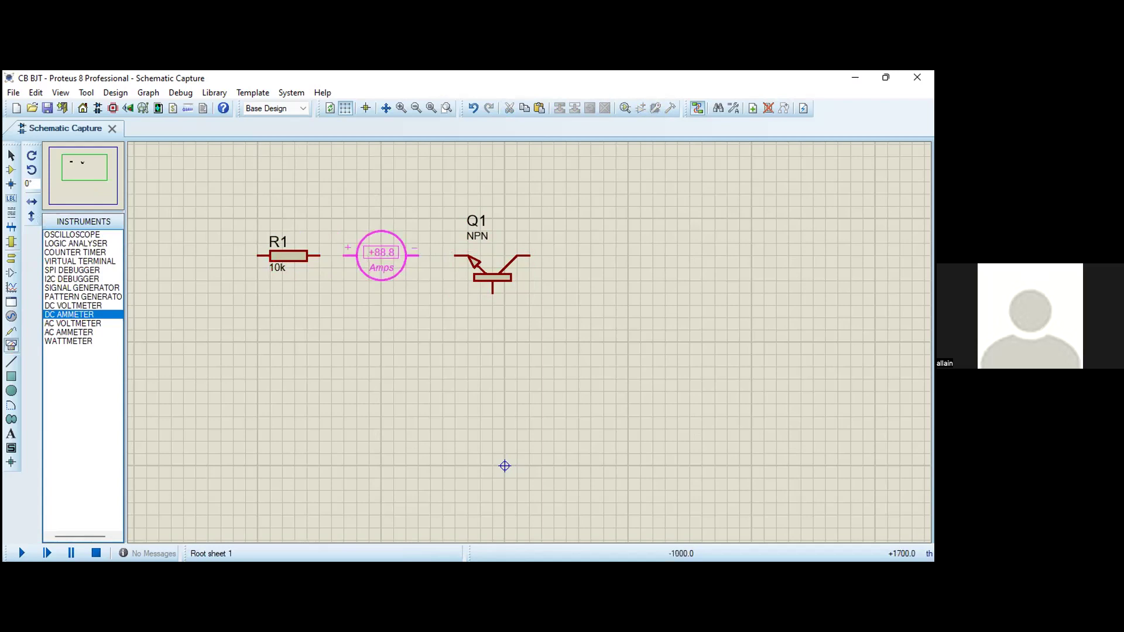
{"action": "left_click", "coordinate": [386, 247]}
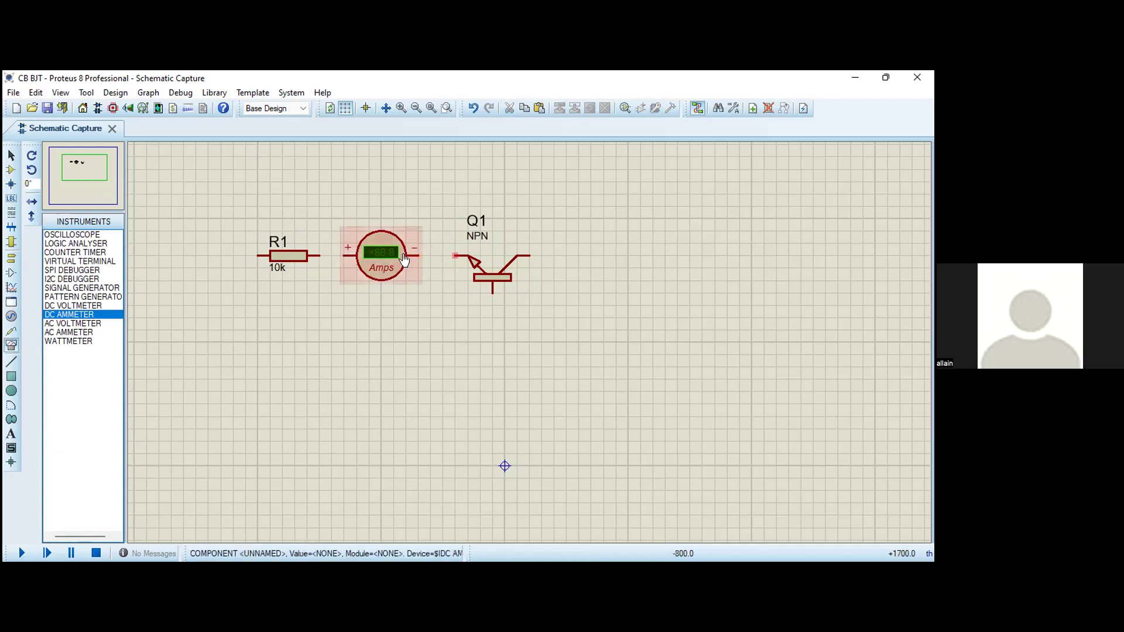
{"action": "left_click", "coordinate": [389, 265]}
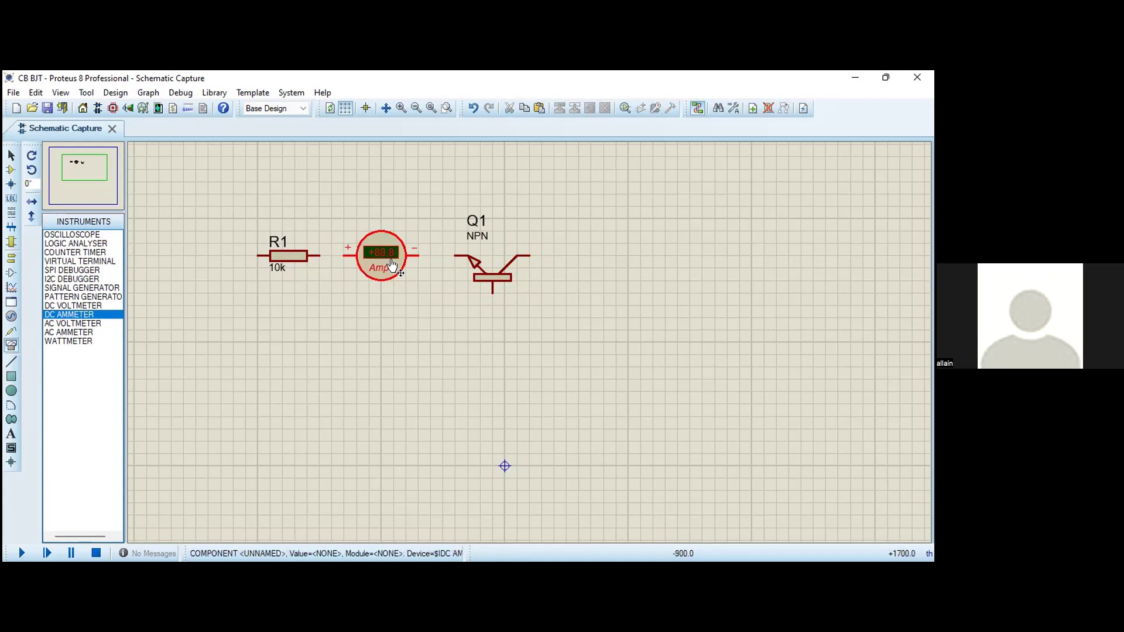
{"action": "right_click", "coordinate": [393, 266]}
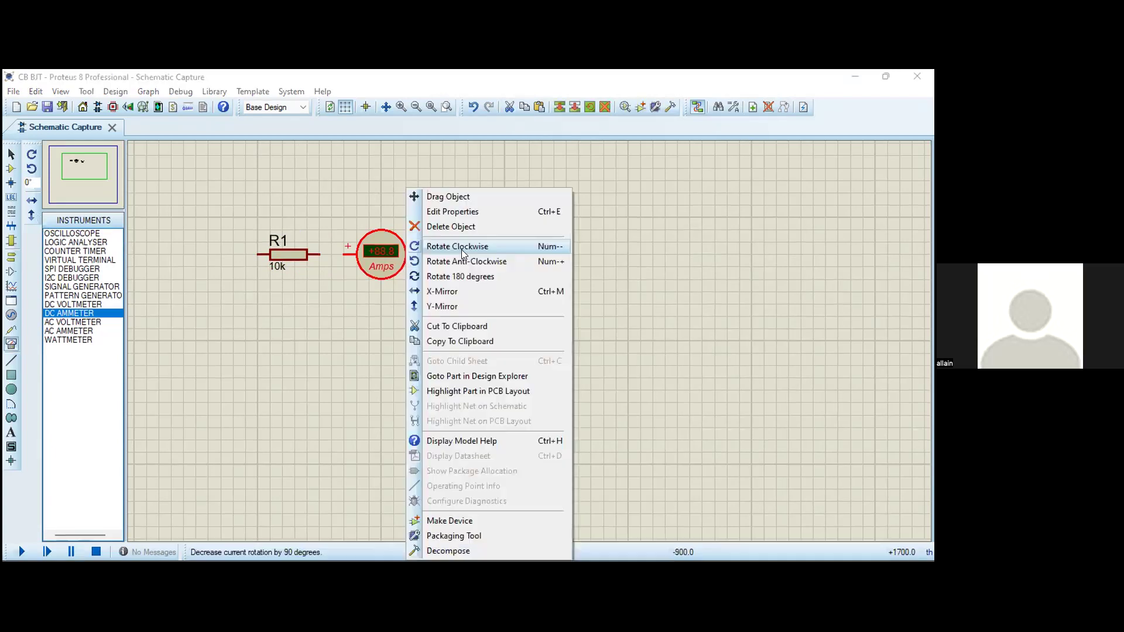
{"action": "left_click", "coordinate": [468, 289]}
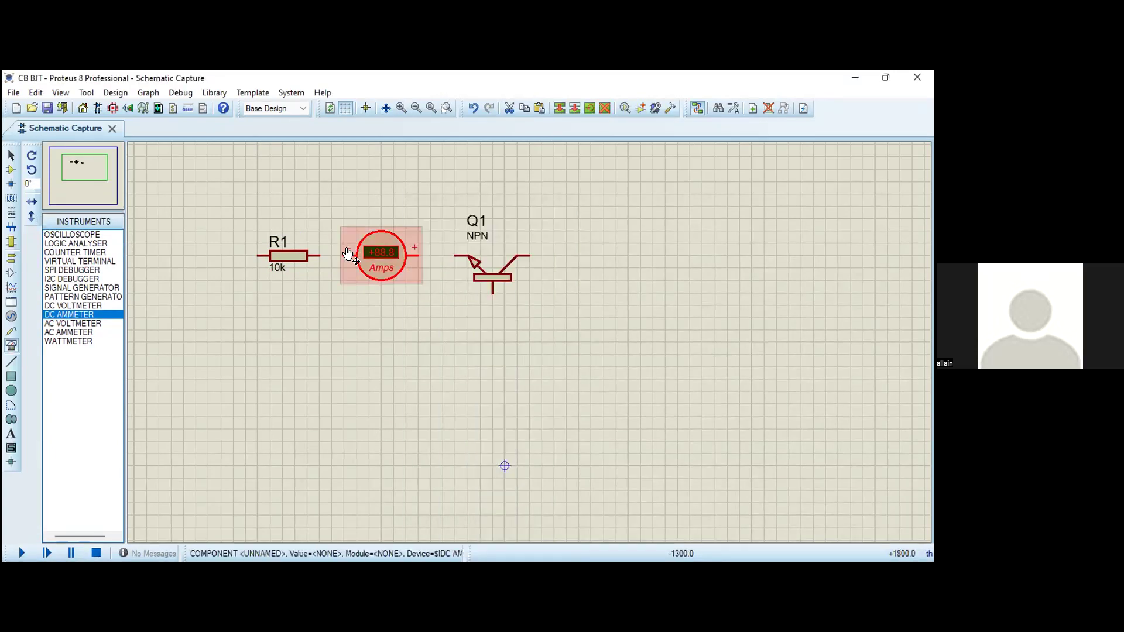
- Wire Q1's emitter to the ammeter's + pin and R1 to its − pin
{"action": "left_click", "coordinate": [456, 256]}
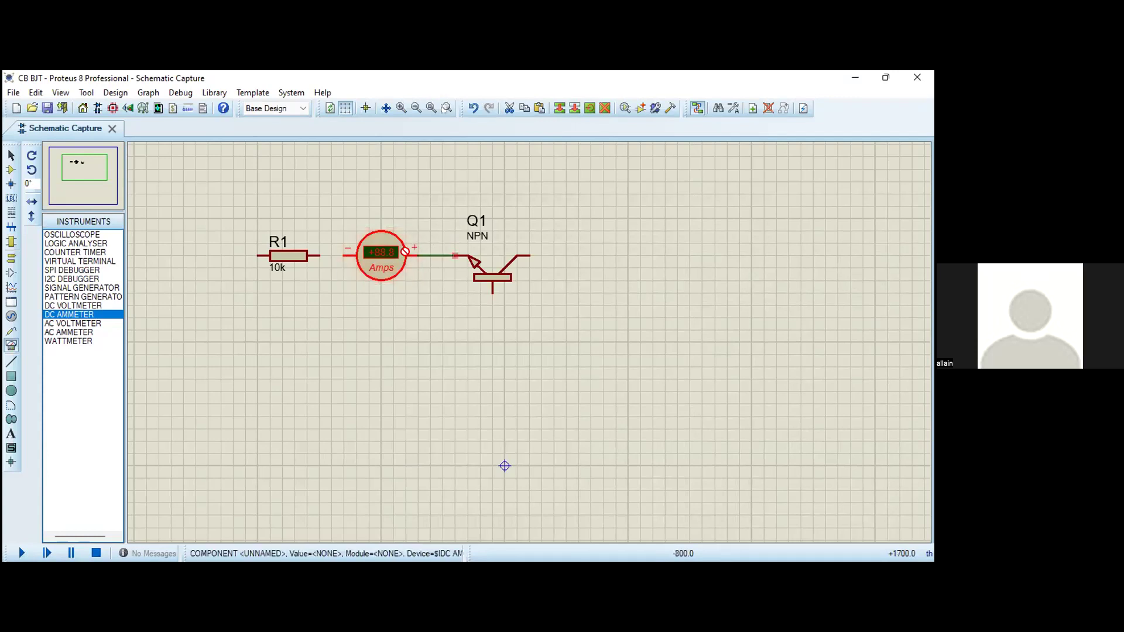
{"action": "left_click", "coordinate": [405, 251]}
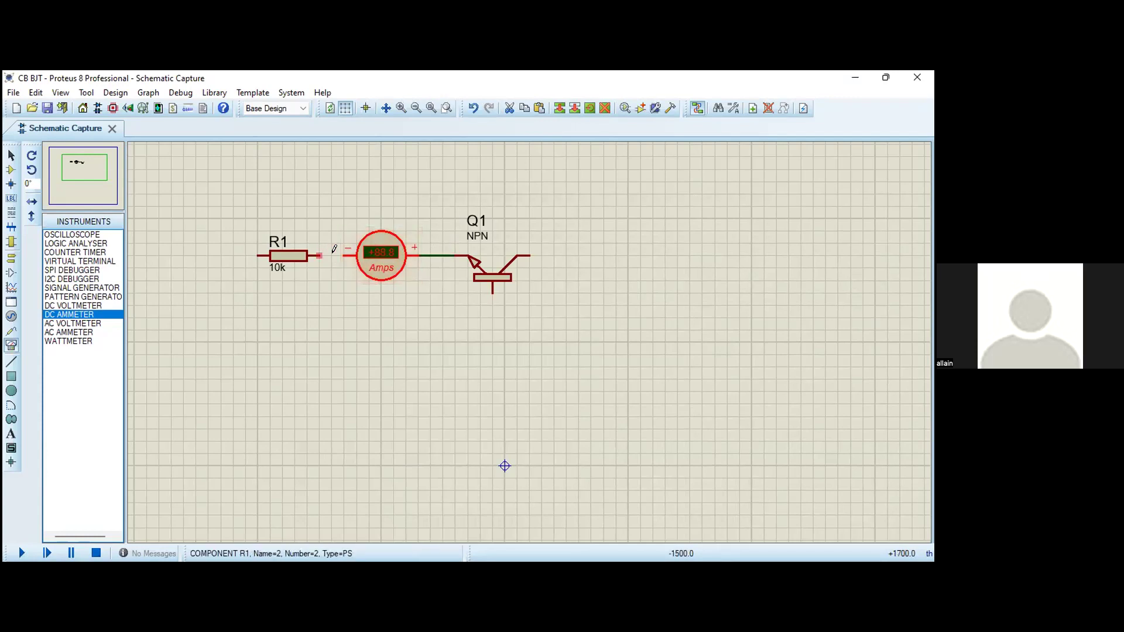
{"action": "left_click", "coordinate": [319, 255]}
{"action": "left_click", "coordinate": [345, 255]}
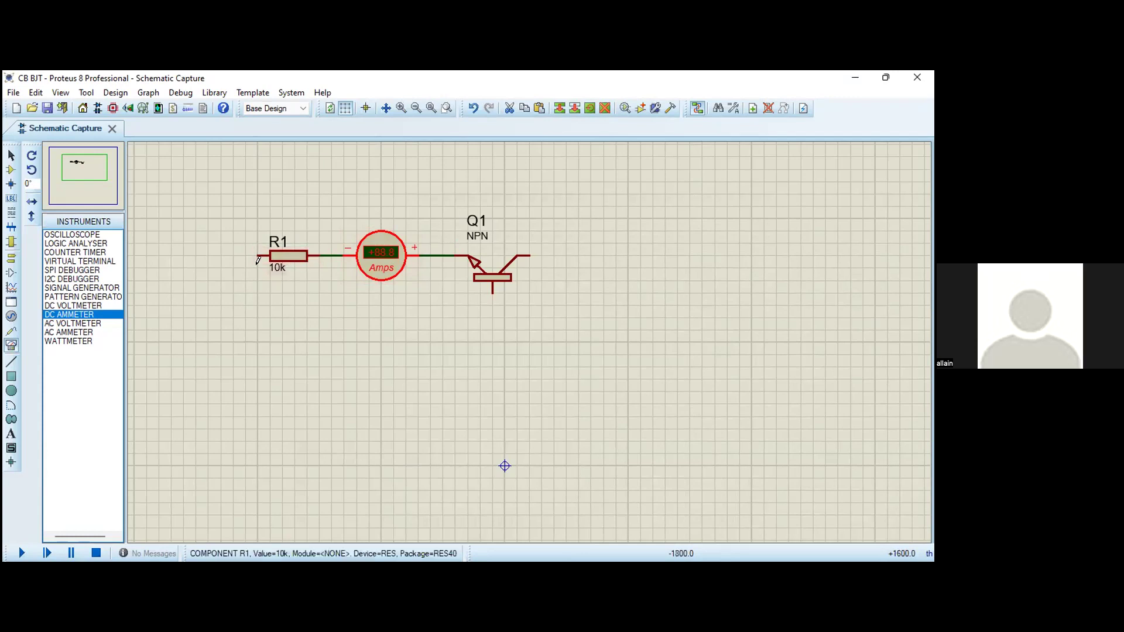
- Place 9V battery BAT1 left of R1, flip it, and wire its top to R1
{"action": "left_click", "coordinate": [13, 156]}
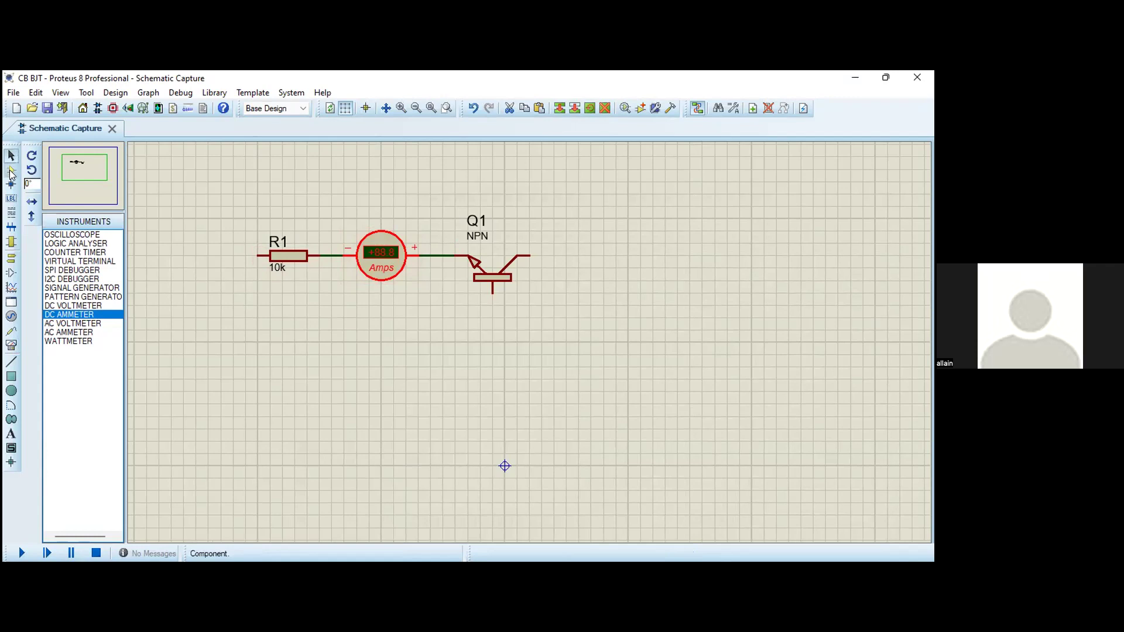
{"action": "left_click", "coordinate": [11, 170]}
{"action": "left_click", "coordinate": [228, 306]}
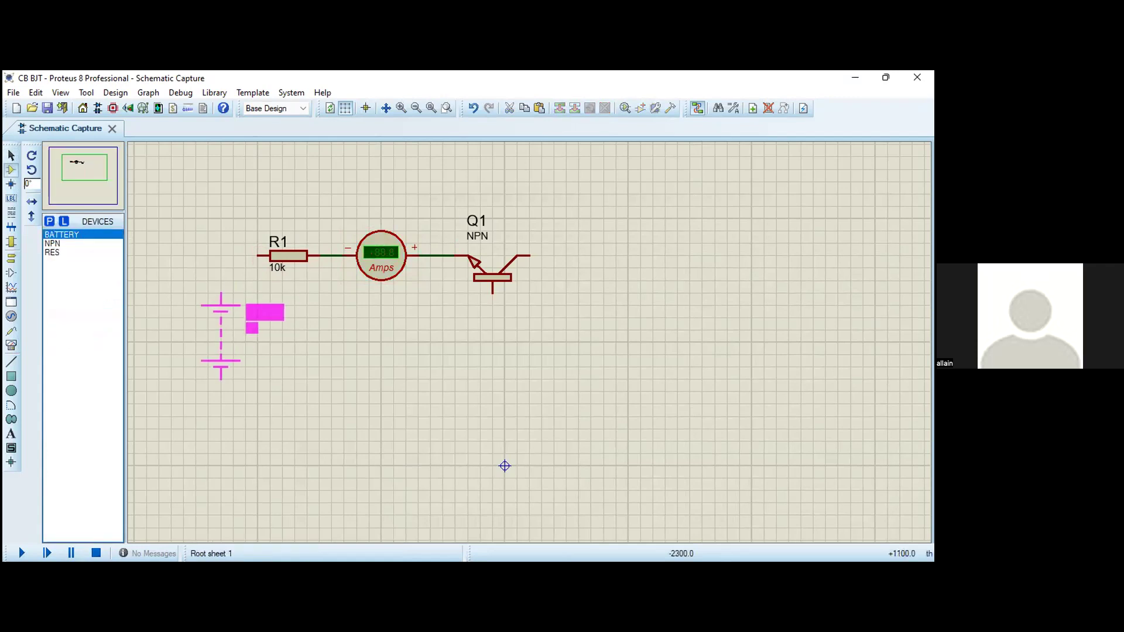
{"action": "left_click", "coordinate": [226, 331]}
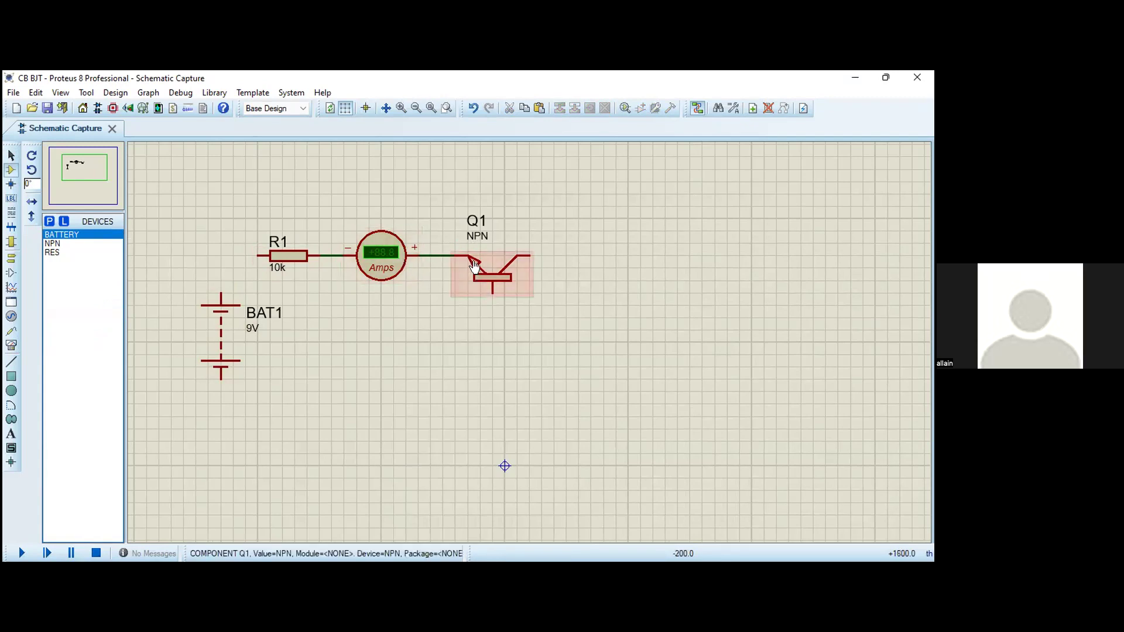
{"action": "left_click", "coordinate": [225, 319]}
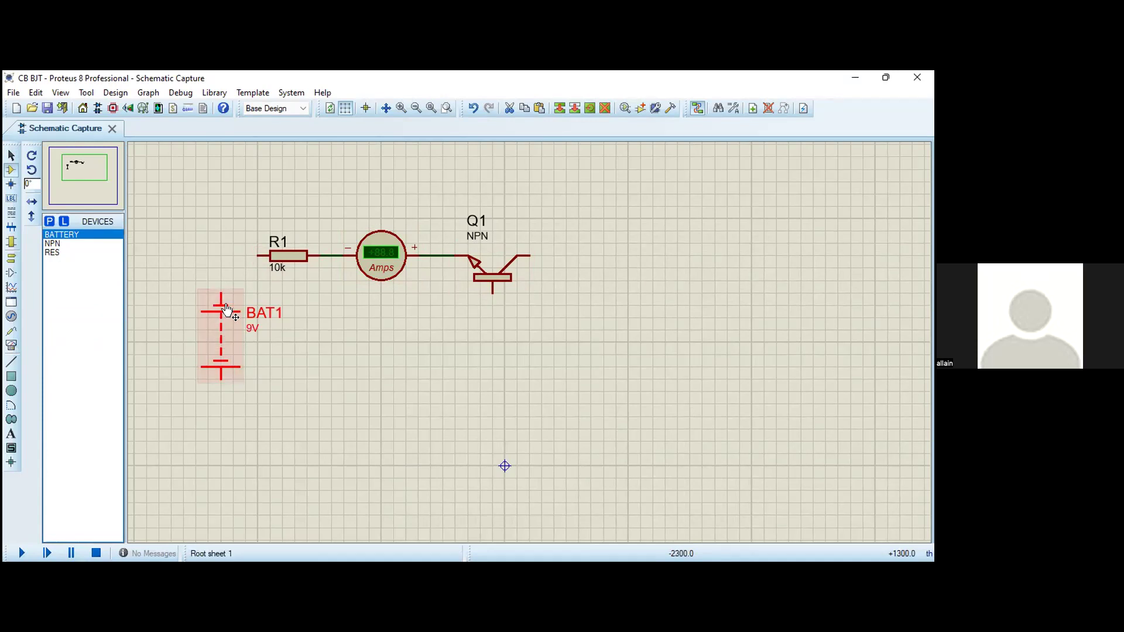
{"action": "key", "text": "KP_Add"}
{"action": "key", "text": "KP_Add"}
{"action": "left_click", "coordinate": [255, 255]}
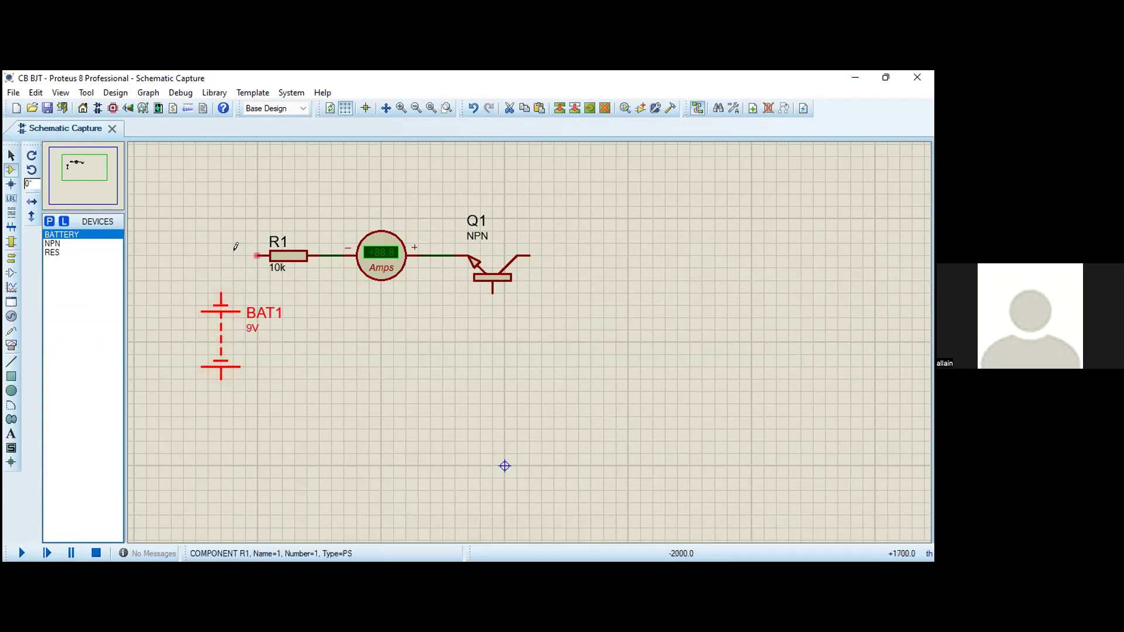
{"action": "left_click", "coordinate": [221, 292]}
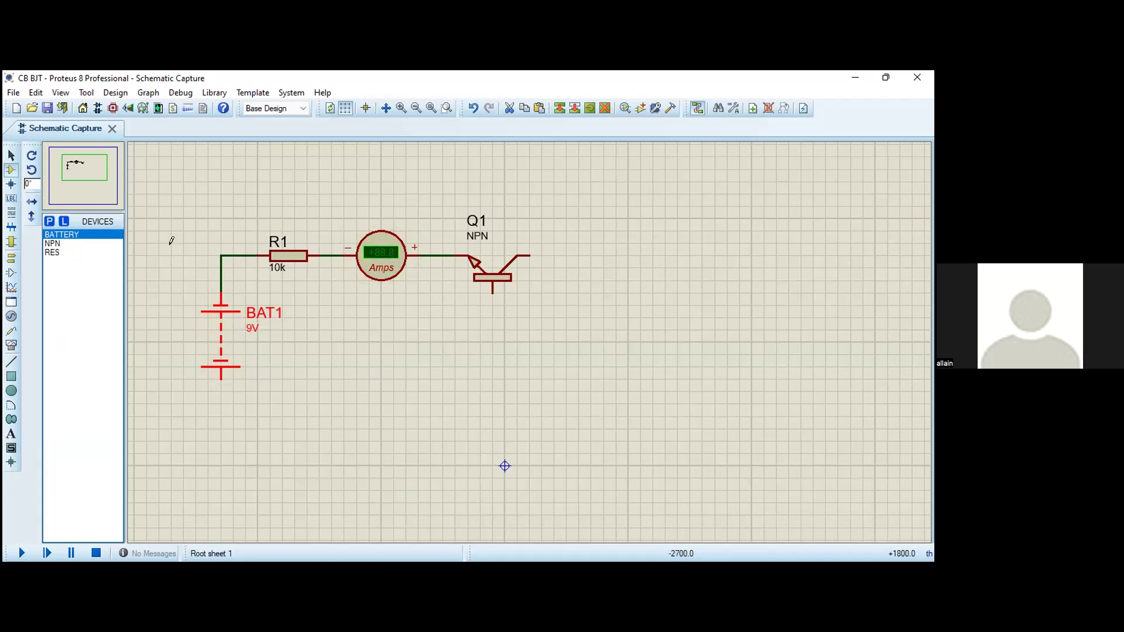
- Place a DC VOLTMETER below the wire joining the ammeter and Q1
{"action": "left_click", "coordinate": [11, 345]}
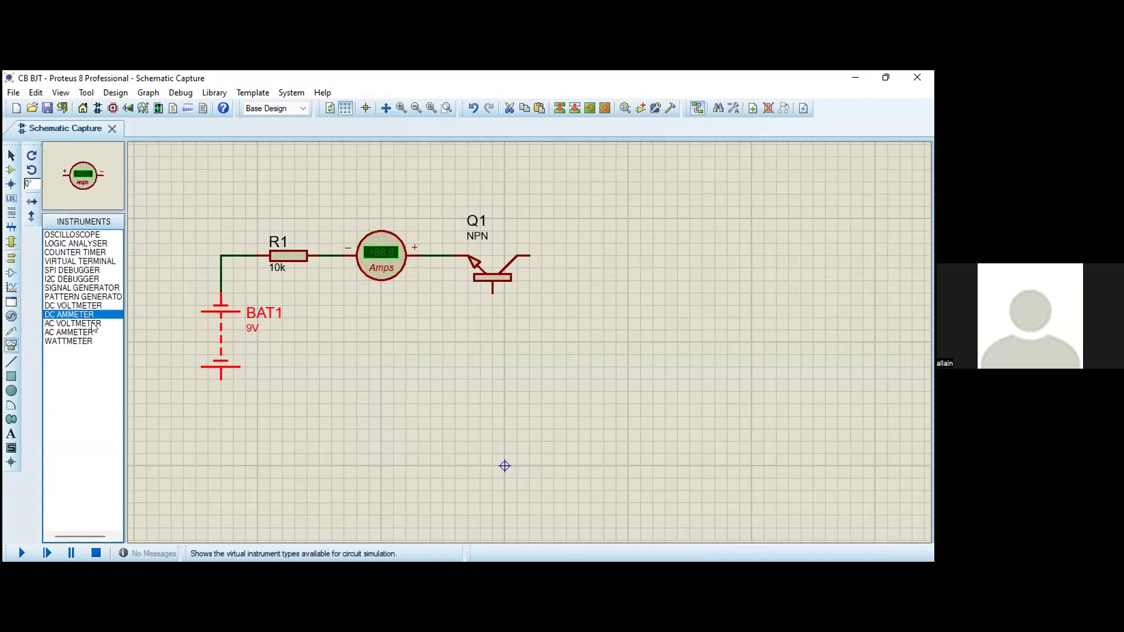
{"action": "left_click", "coordinate": [93, 324]}
{"action": "left_click", "coordinate": [91, 332]}
{"action": "left_click", "coordinate": [97, 306]}
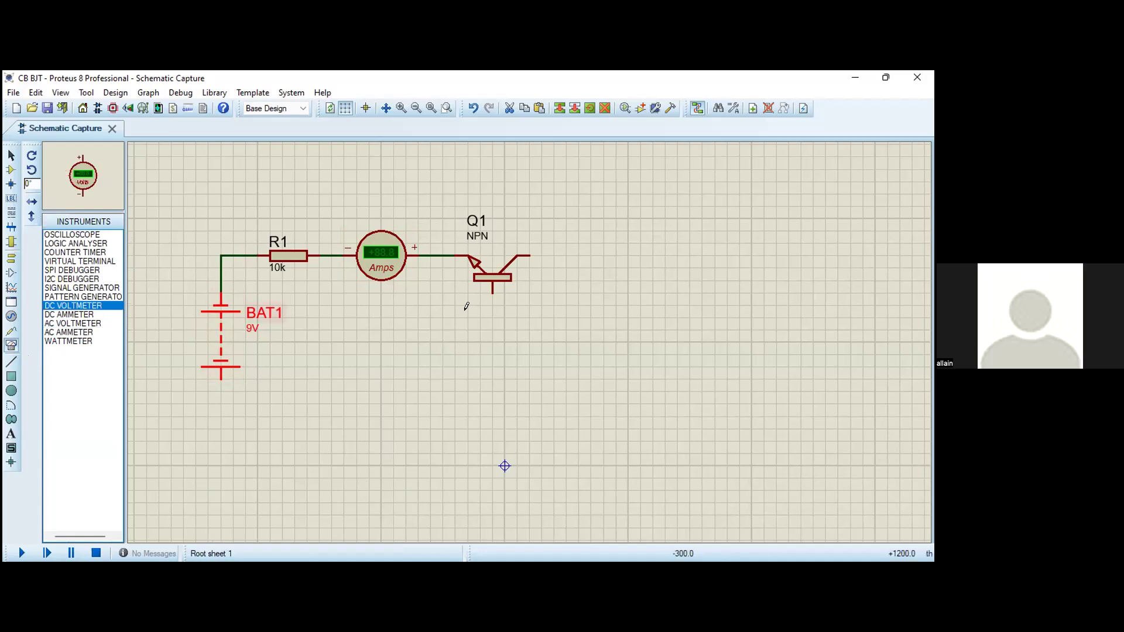
{"action": "left_click", "coordinate": [466, 306]}
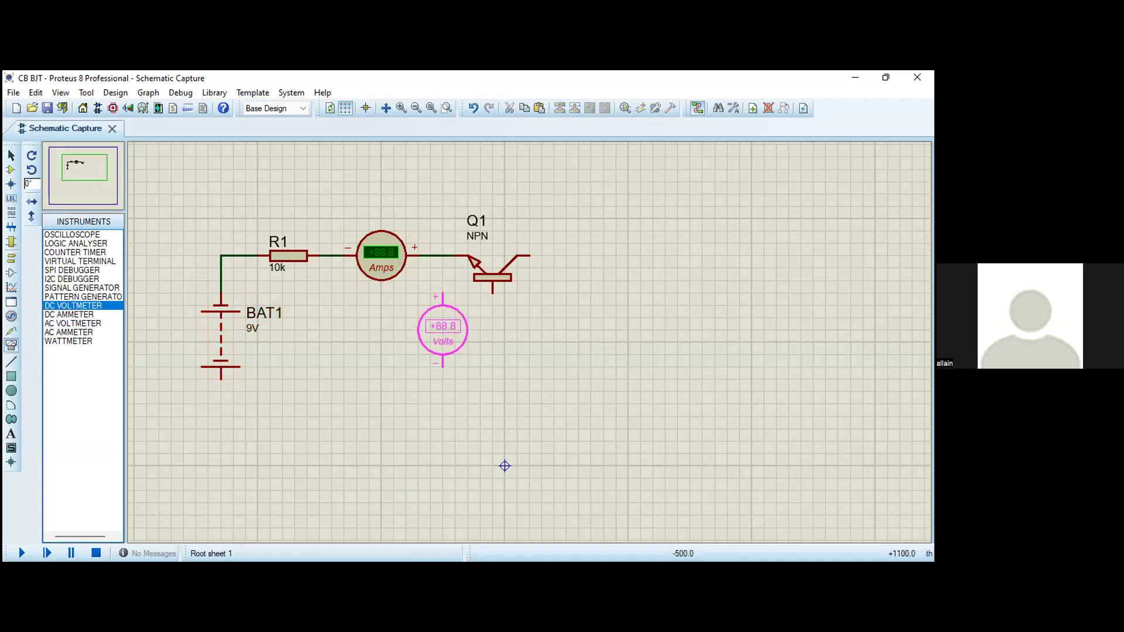
{"action": "left_click", "coordinate": [443, 330]}
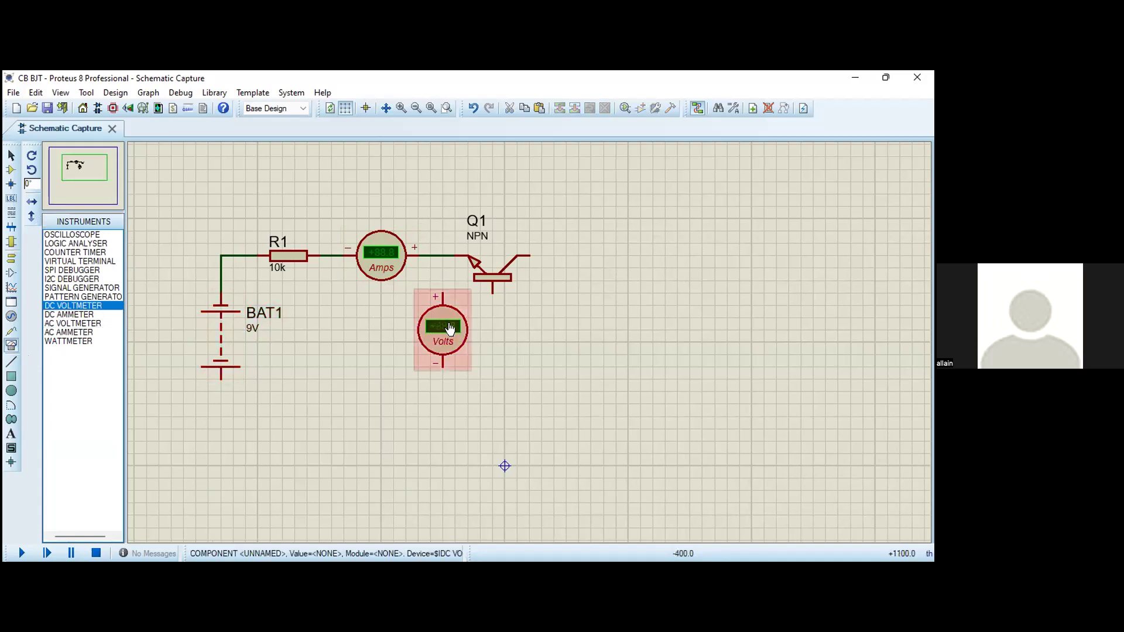
- Wire voltmeter + to the emitter line, BAT1's bottom to voltmeter −, and Q1's base down
{"action": "left_click", "coordinate": [442, 289]}
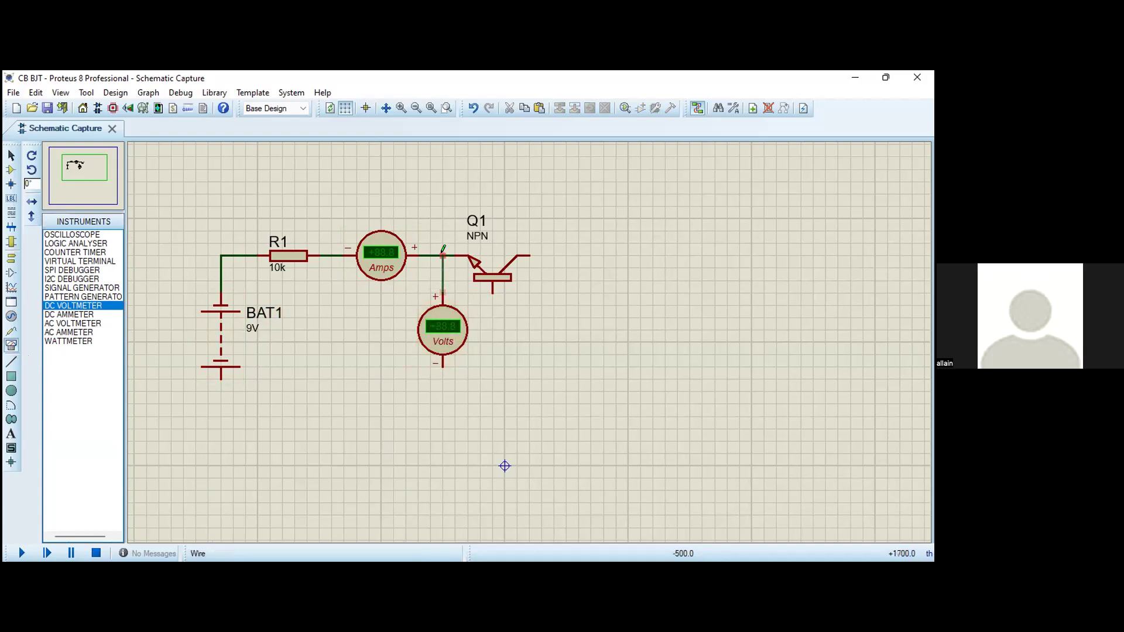
{"action": "left_click", "coordinate": [443, 255]}
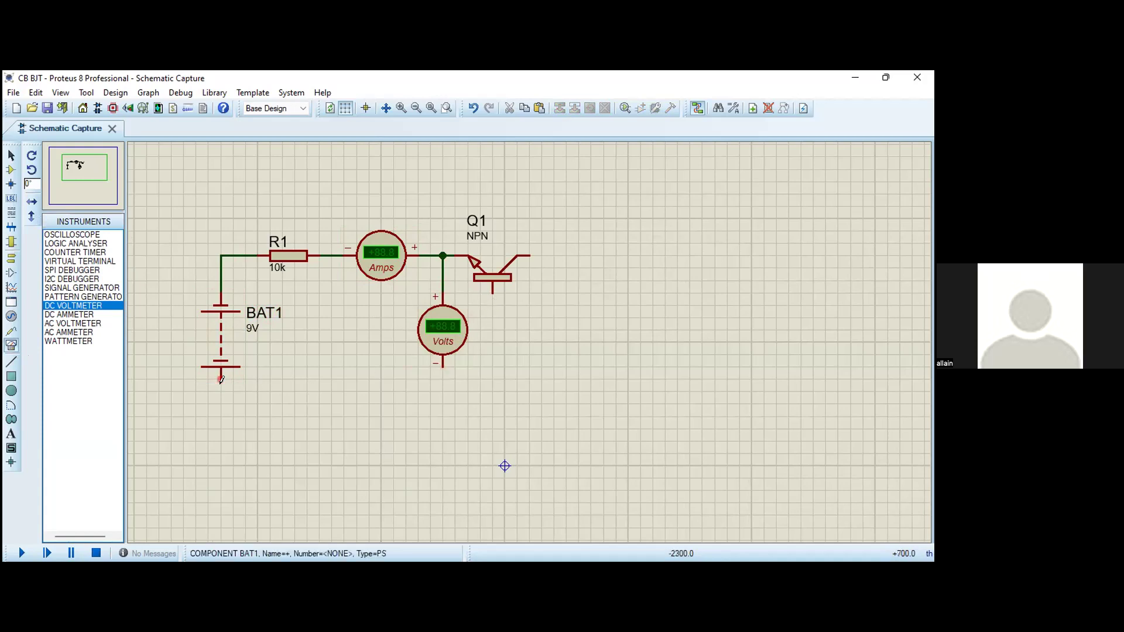
{"action": "left_click", "coordinate": [222, 377]}
{"action": "left_click", "coordinate": [443, 374]}
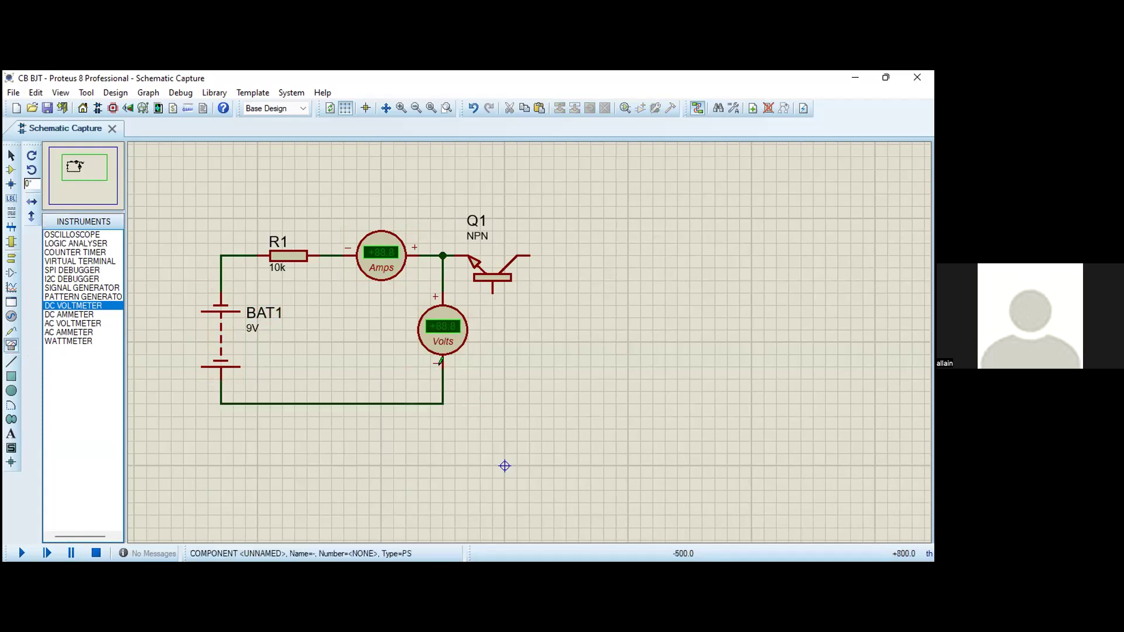
{"action": "left_click", "coordinate": [492, 292]}
{"action": "left_click", "coordinate": [443, 404]}
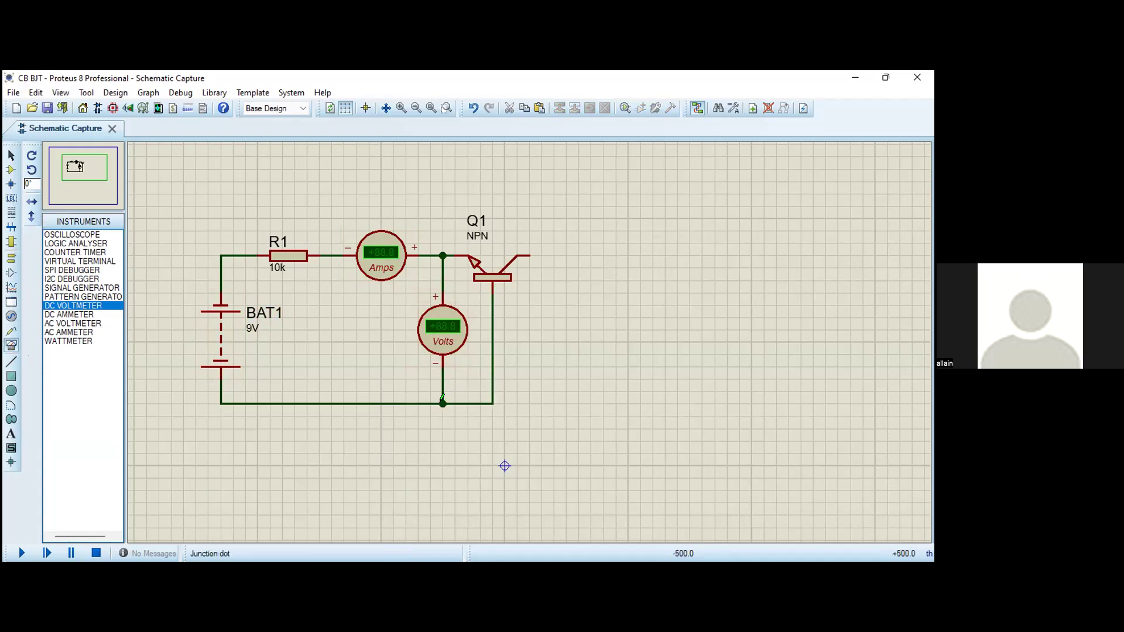
- Add a GROUND terminal below the base line and wire it in
{"action": "left_click", "coordinate": [12, 257]}
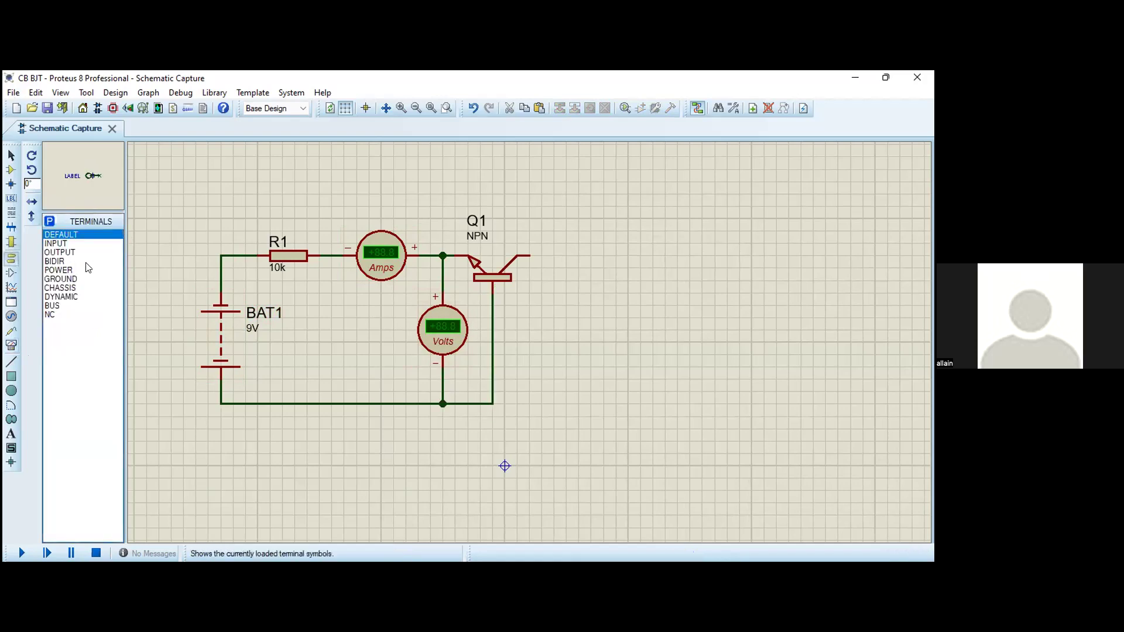
{"action": "left_click", "coordinate": [82, 280]}
{"action": "left_click", "coordinate": [493, 436]}
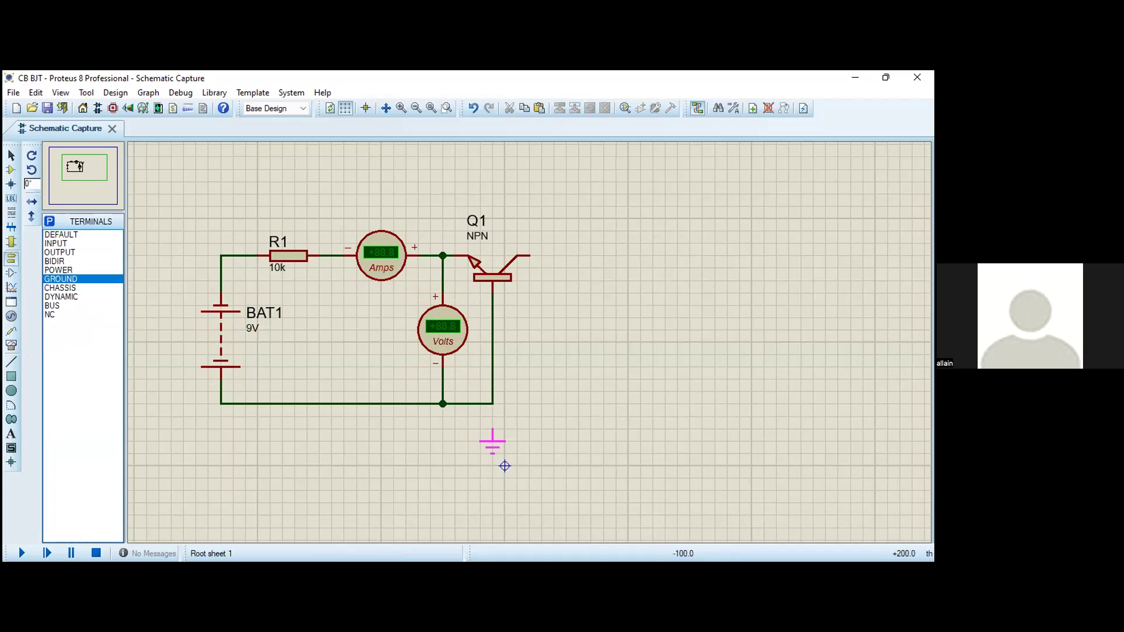
{"action": "left_click", "coordinate": [491, 403]}
{"action": "left_click", "coordinate": [492, 430]}
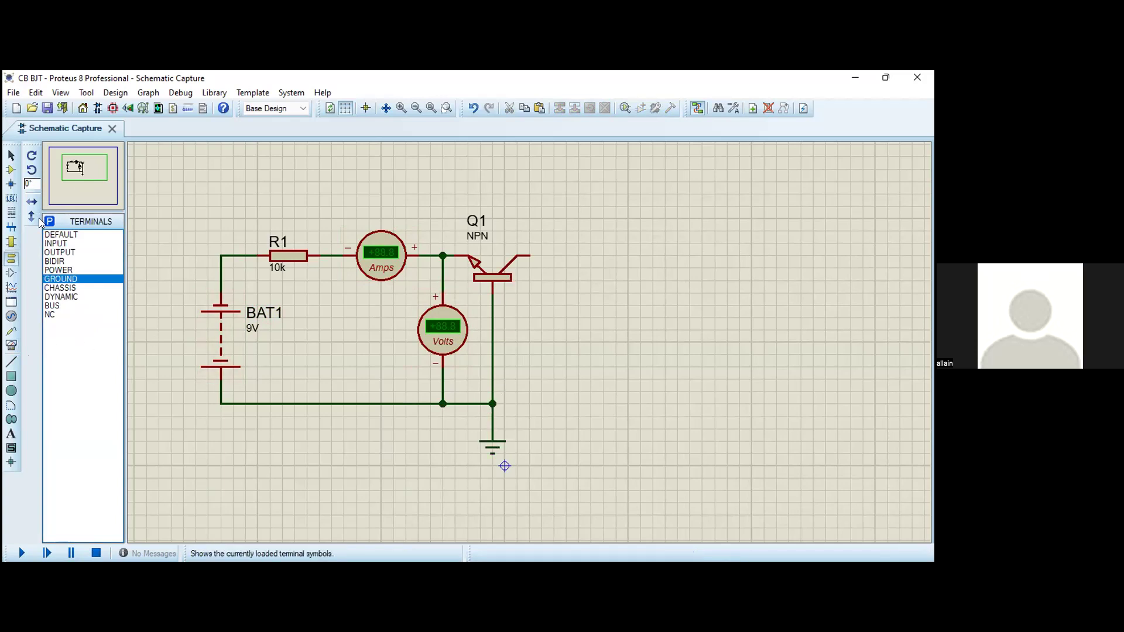
- Place resistor R2 right of Q1, wire it to the collector, and set it to 1k
{"action": "left_click", "coordinate": [11, 167]}
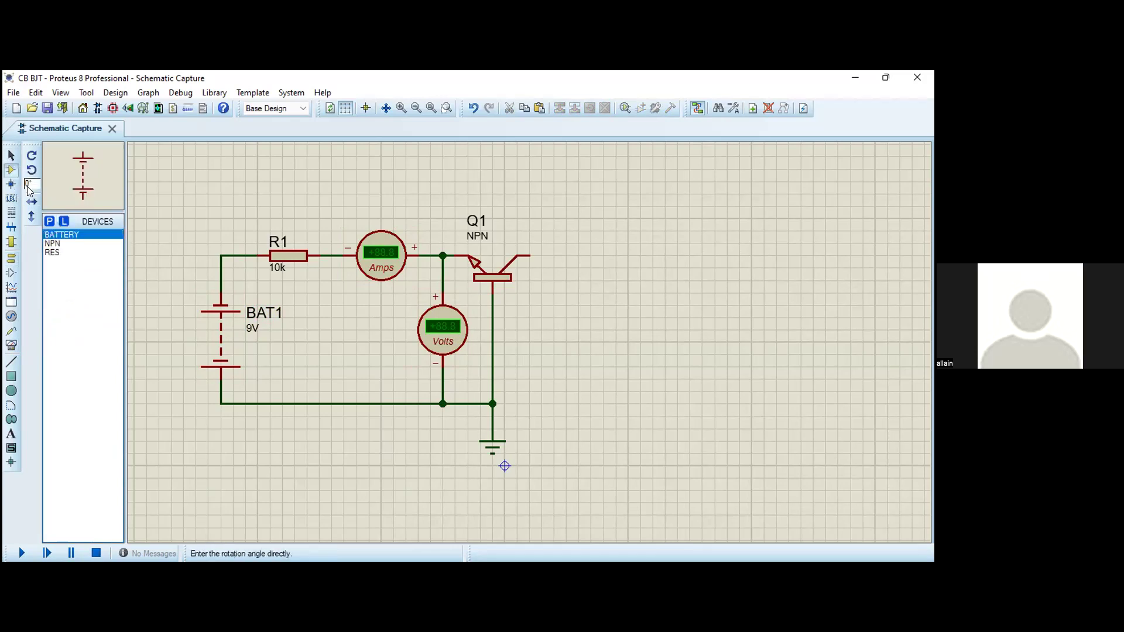
{"action": "left_click", "coordinate": [67, 252]}
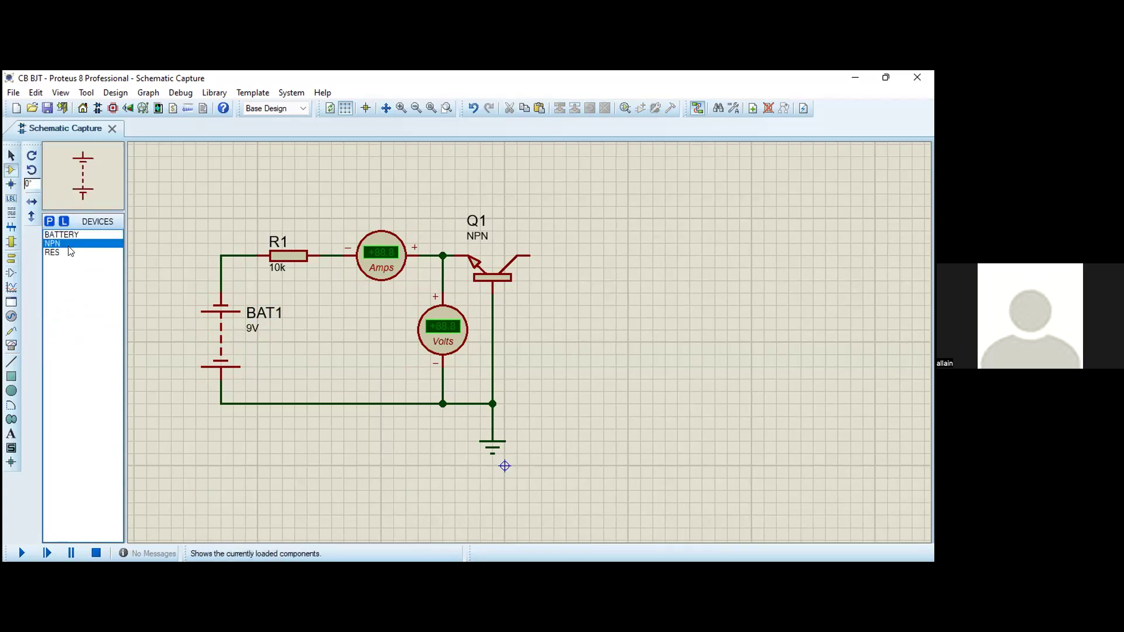
{"action": "left_click", "coordinate": [574, 255]}
{"action": "left_click", "coordinate": [591, 255]}
{"action": "left_click", "coordinate": [534, 252]}
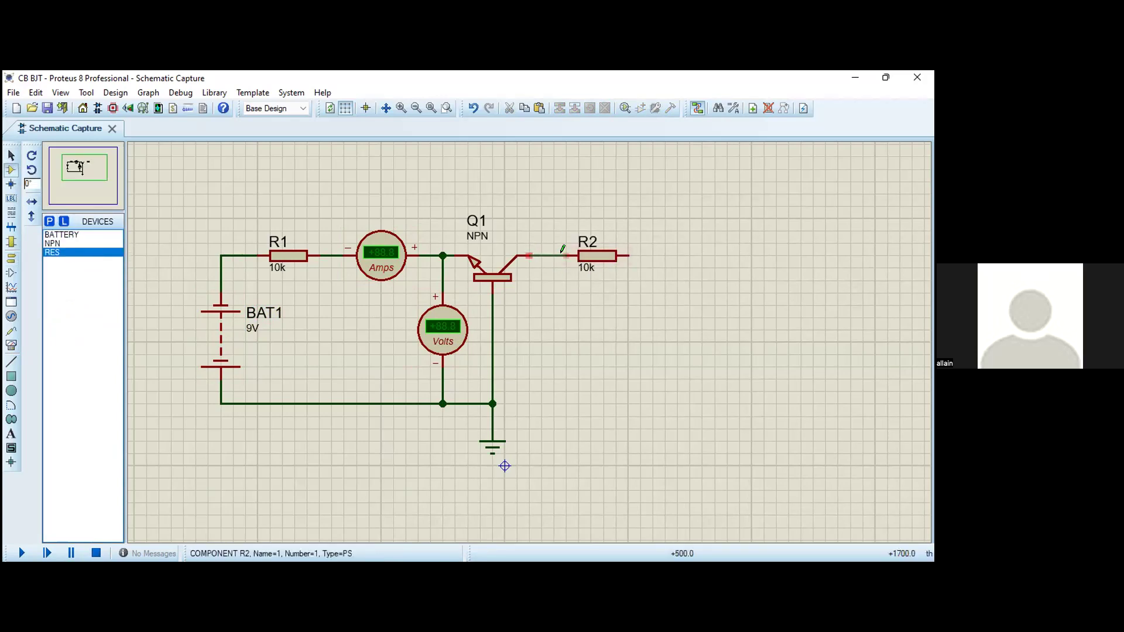
{"action": "left_click", "coordinate": [566, 255]}
{"action": "left_click", "coordinate": [602, 255]}
{"action": "key", "text": "ctrl+e"}
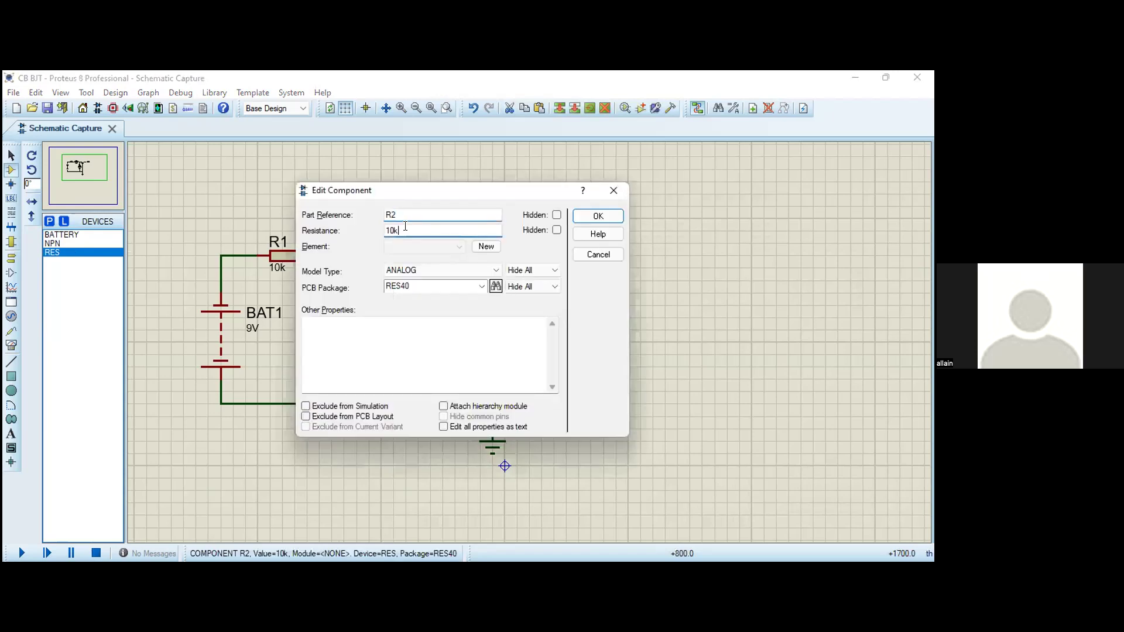
{"action": "left_click", "coordinate": [405, 229]}
{"action": "key", "text": "Return"}
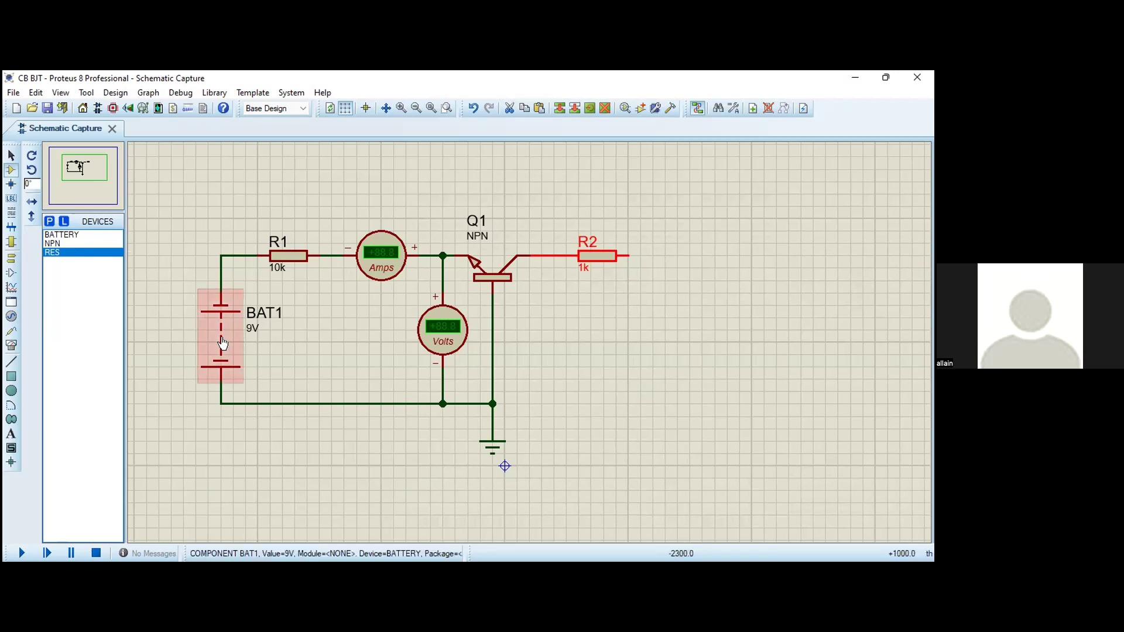
- Place 9V battery BAT2, wiring its top to R2 and its bottom to ground
{"action": "left_click", "coordinate": [82, 234]}
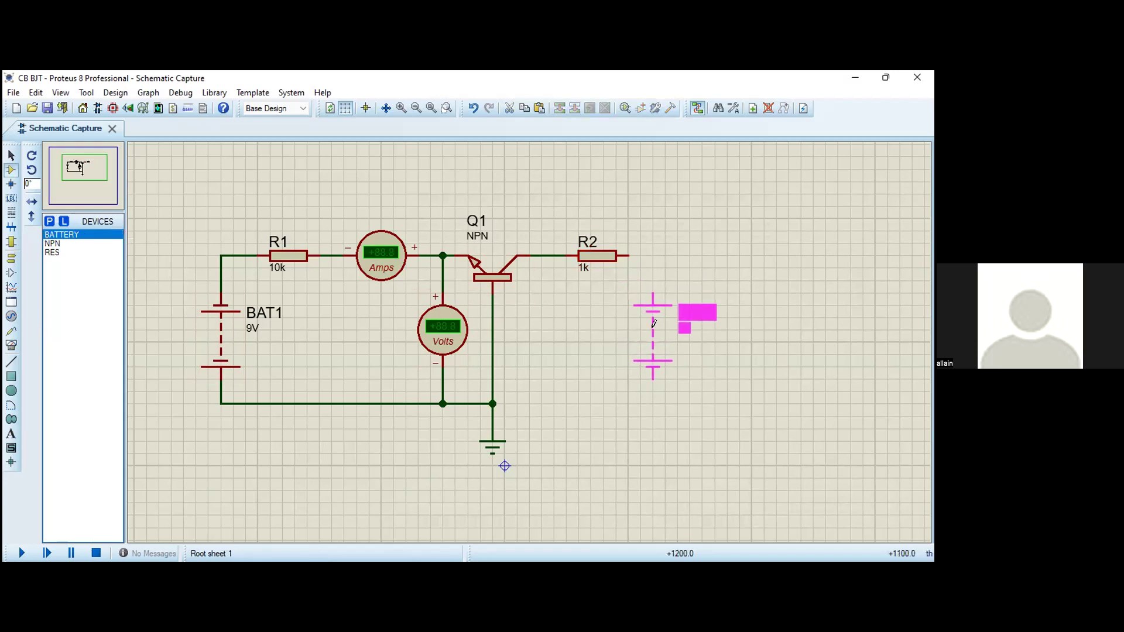
{"action": "left_click", "coordinate": [652, 333]}
{"action": "left_click", "coordinate": [627, 256]}
{"action": "left_click", "coordinate": [653, 294]}
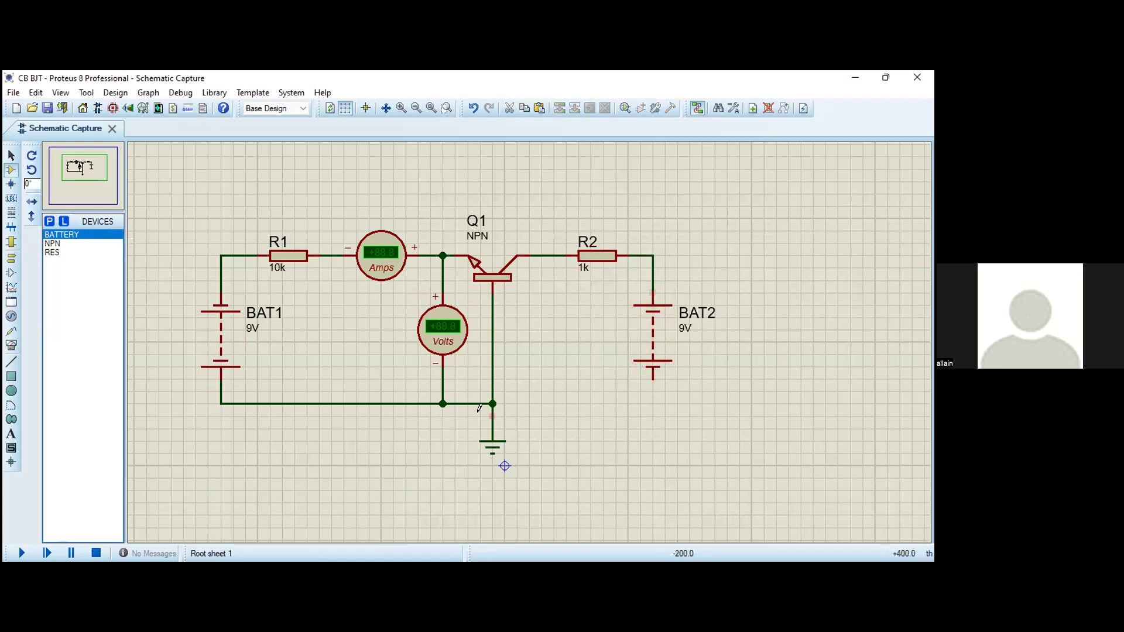
{"action": "left_click", "coordinate": [492, 404]}
{"action": "left_click", "coordinate": [653, 379]}
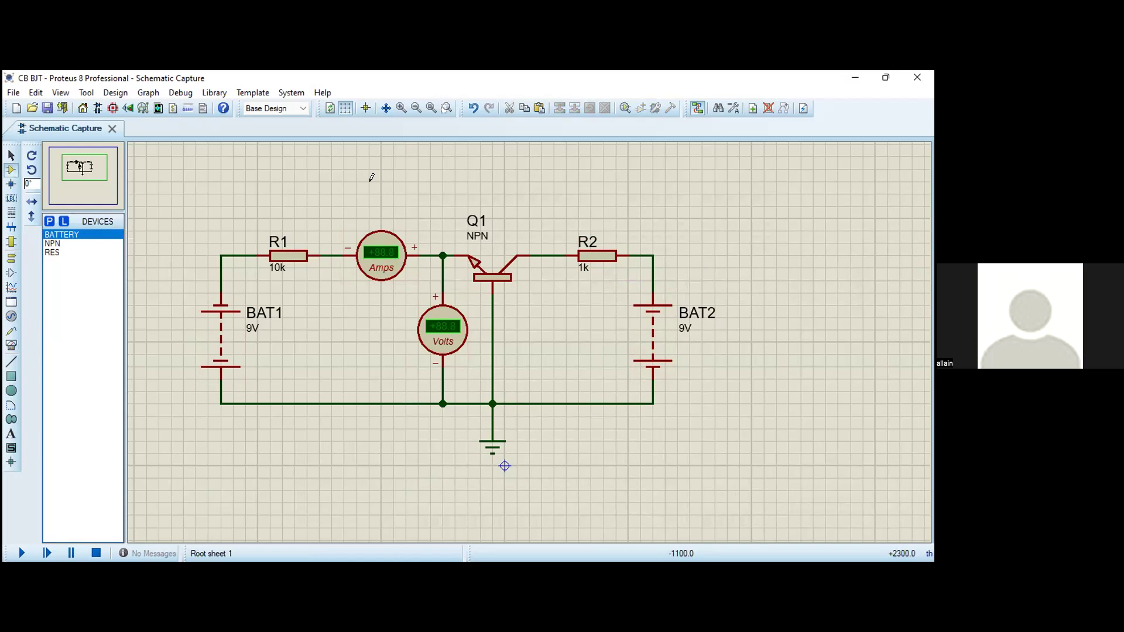
- Label the right battery VCC and the left VEE, then set VCC to 0V
{"action": "double_click", "coordinate": [698, 320]}
{"action": "type", "text": "VCC"}
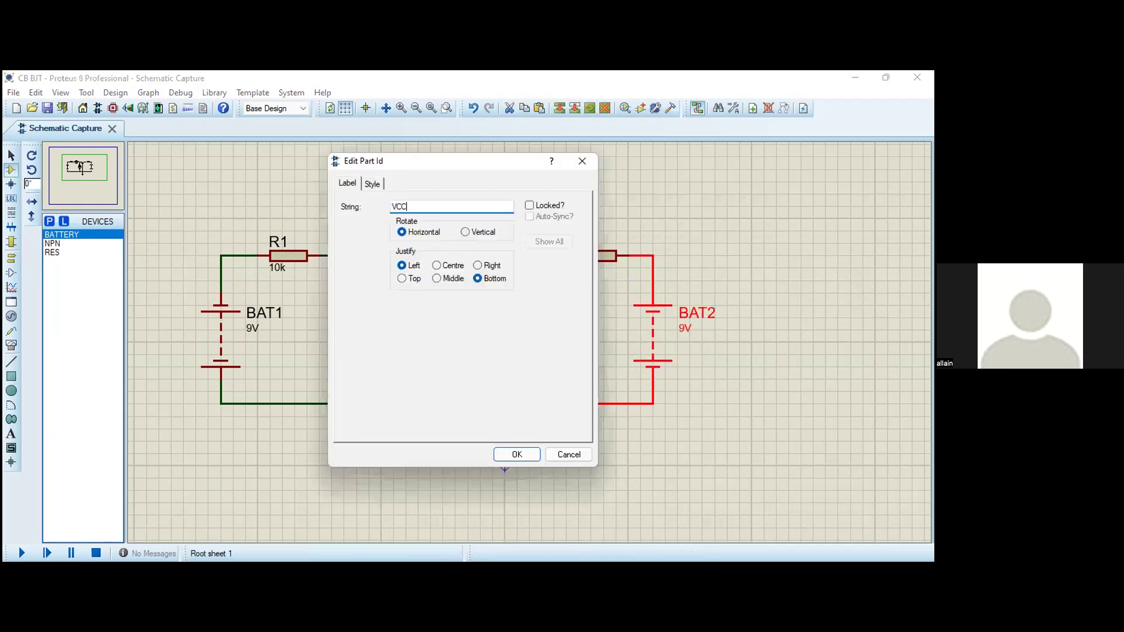
{"action": "key", "text": "Return"}
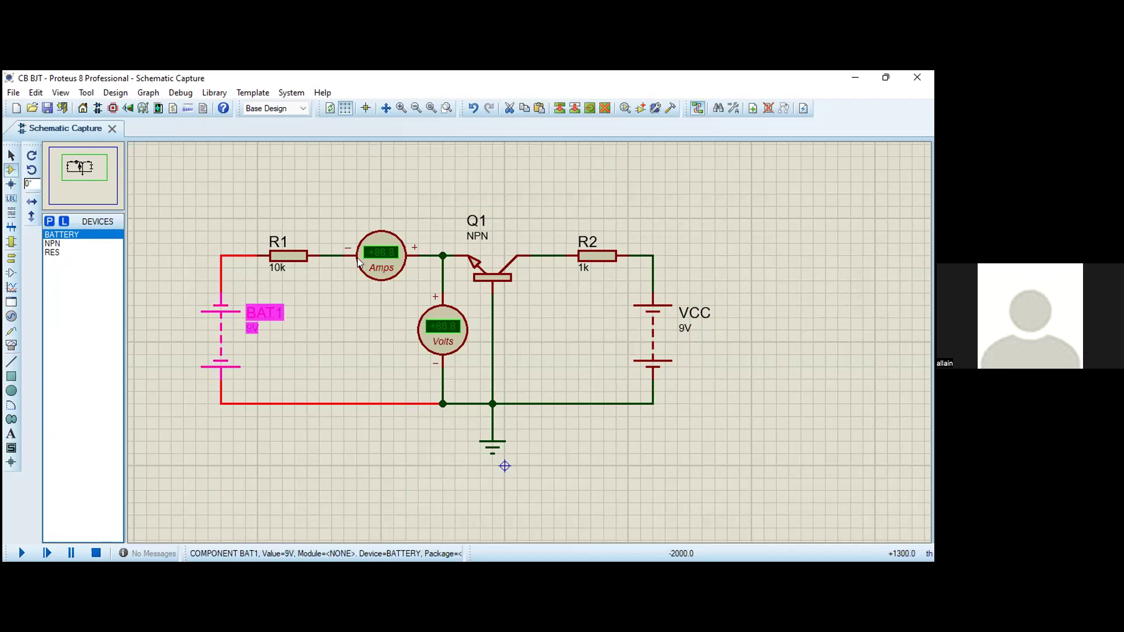
{"action": "double_click", "coordinate": [264, 313]}
{"action": "type", "text": "VEE"}
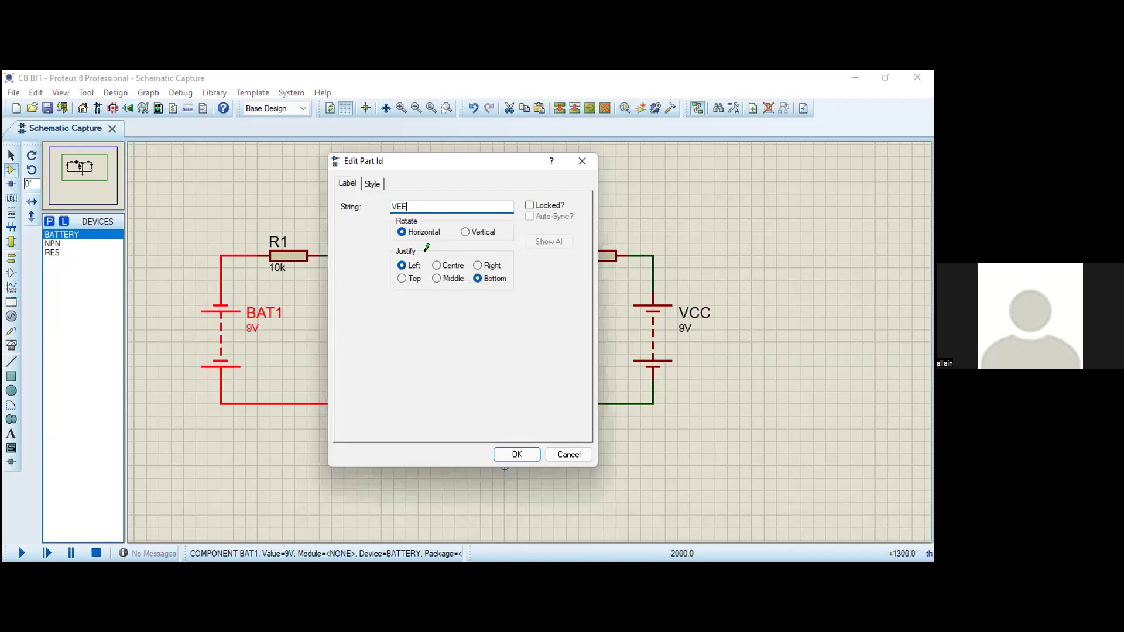
{"action": "key", "text": "Return"}
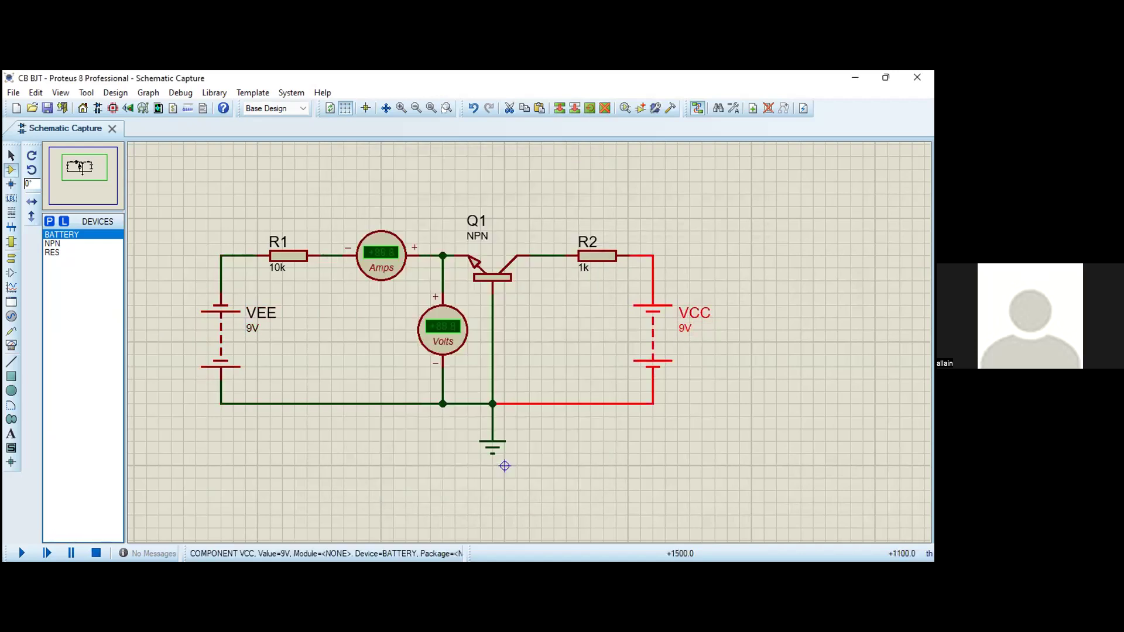
{"action": "double_click", "coordinate": [685, 328]}
{"action": "type", "text": "0V"}
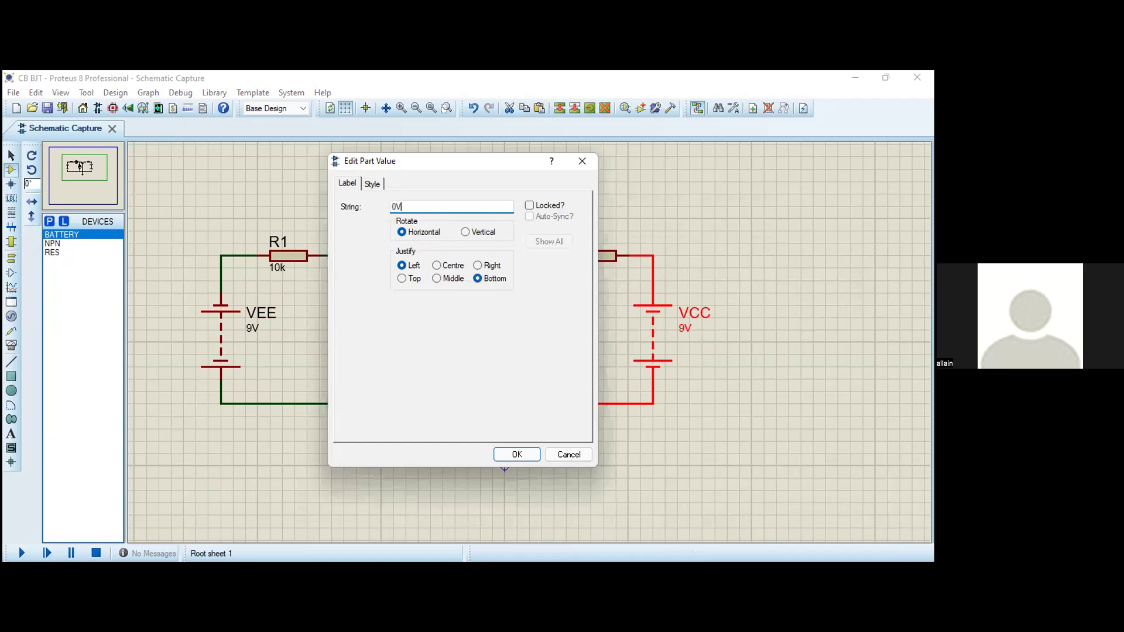
{"action": "key", "text": "Return"}
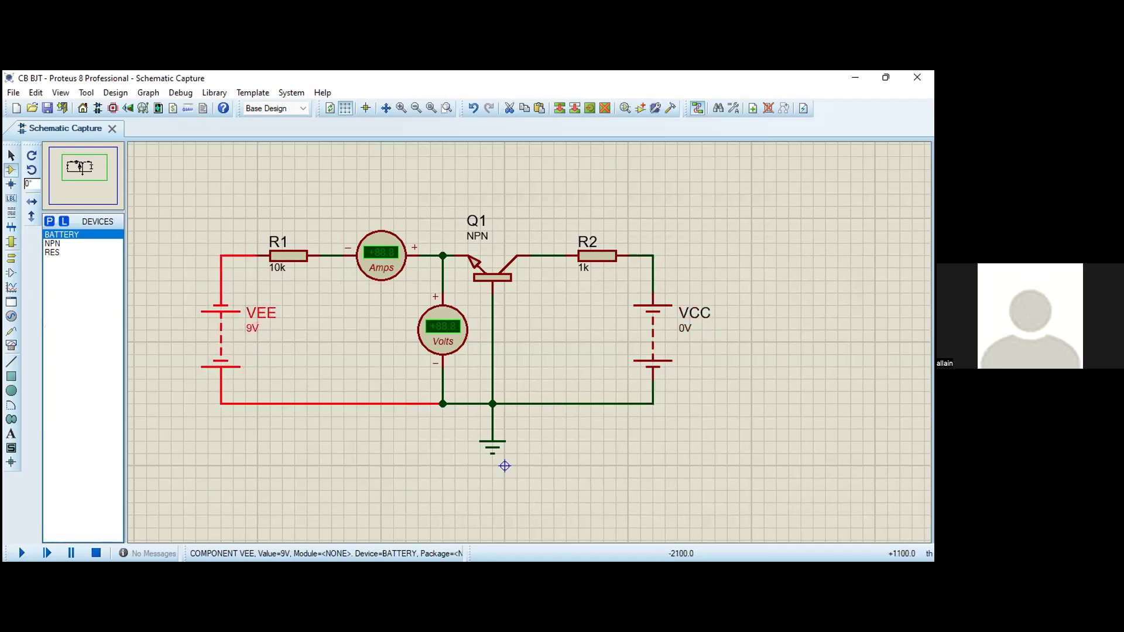
- Set VEE to 0 and briefly run then stop the simulation
{"action": "double_click", "coordinate": [252, 328]}
{"action": "key", "text": "Return"}
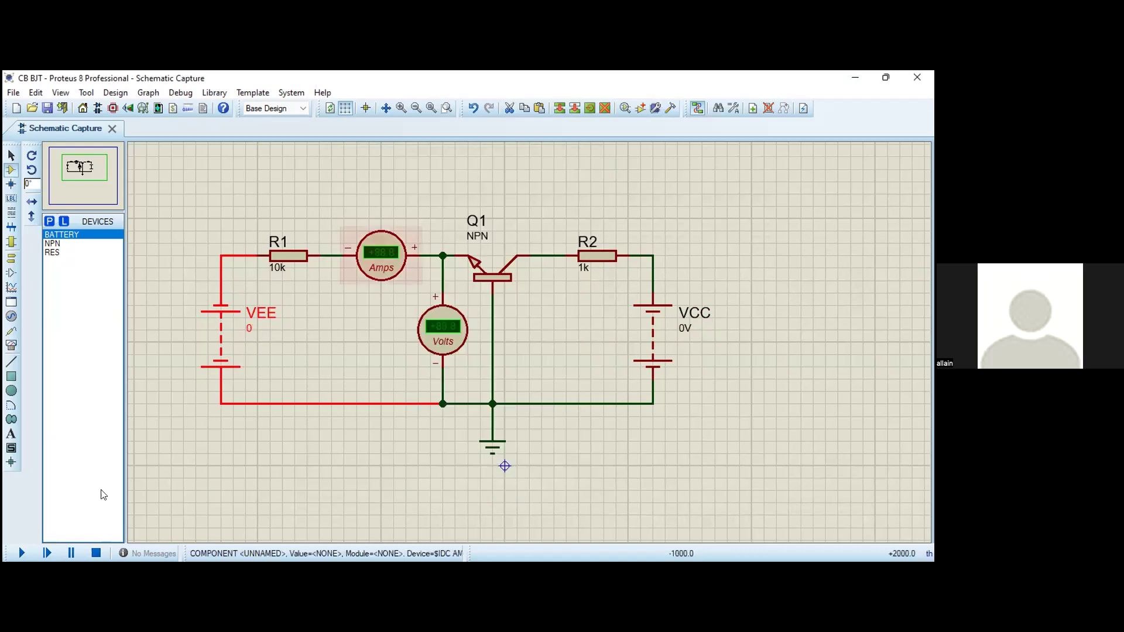
{"action": "left_click", "coordinate": [22, 550]}
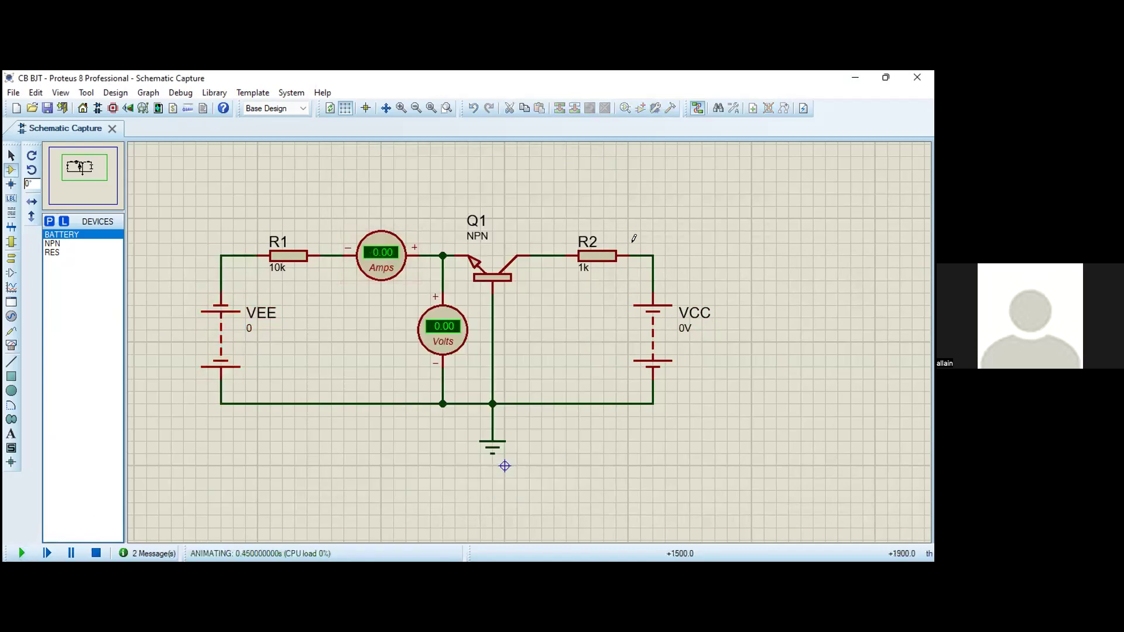
{"action": "left_click", "coordinate": [94, 550]}
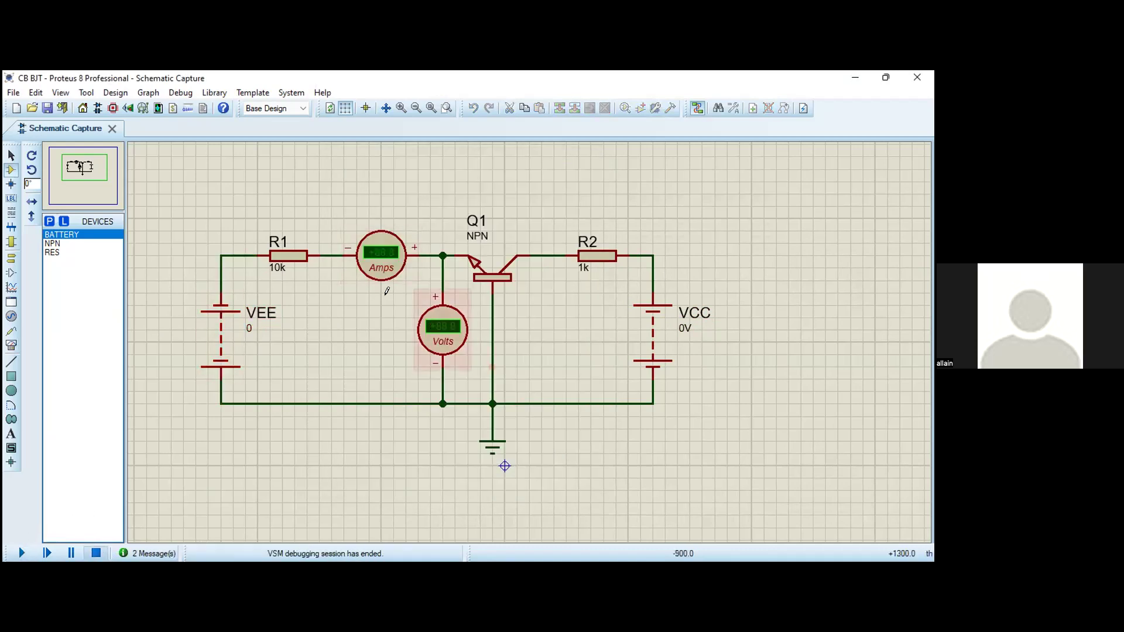
- Switch the ammeter's display range to Milliamps and rerun the simulation, showing 0.00 on both meters
{"action": "double_click", "coordinate": [417, 233]}
{"action": "left_click", "coordinate": [429, 273]}
{"action": "left_click", "coordinate": [431, 305]}
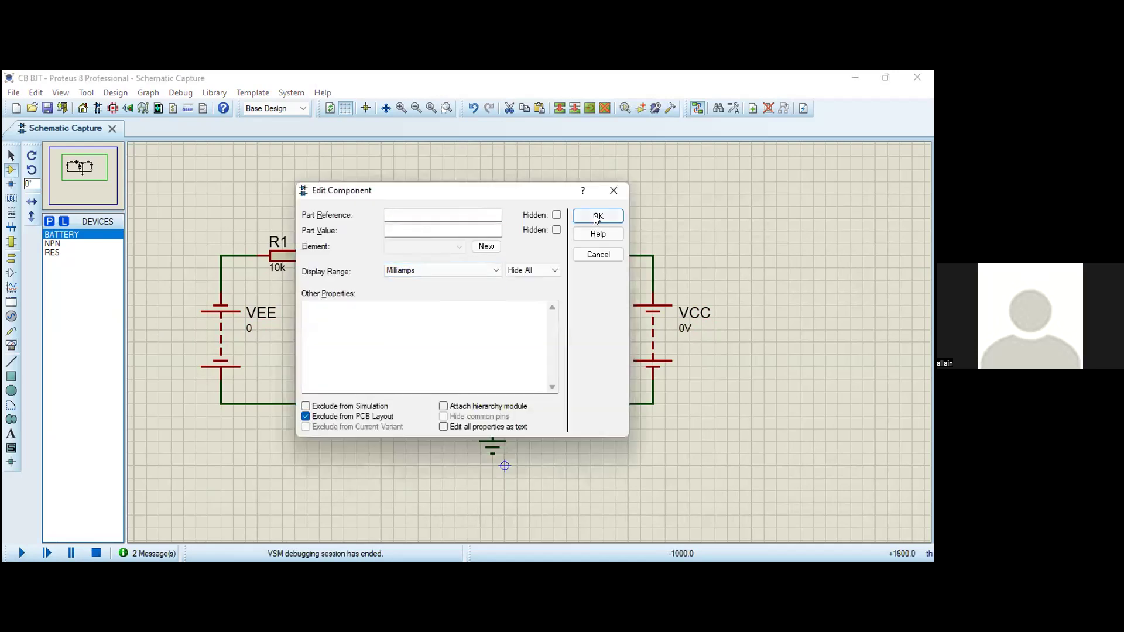
{"action": "left_click", "coordinate": [597, 217]}
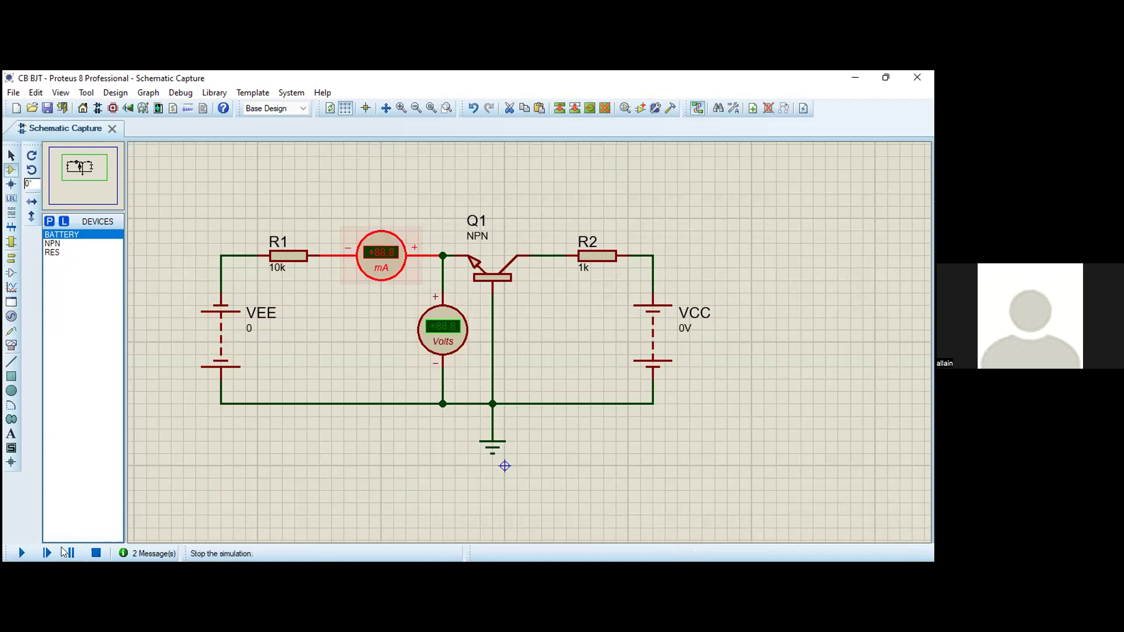
{"action": "left_click", "coordinate": [22, 552]}
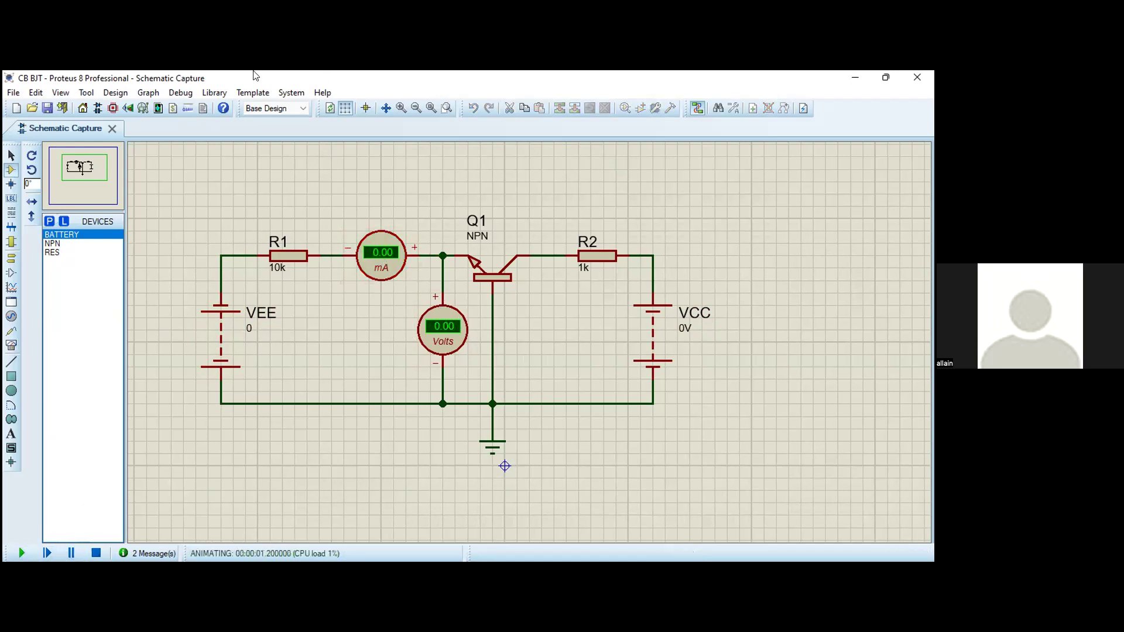
- Set VEE to 5 and rerun the simulation, reading +0.42 mA and -0.75 V
{"action": "left_click", "coordinate": [96, 554]}
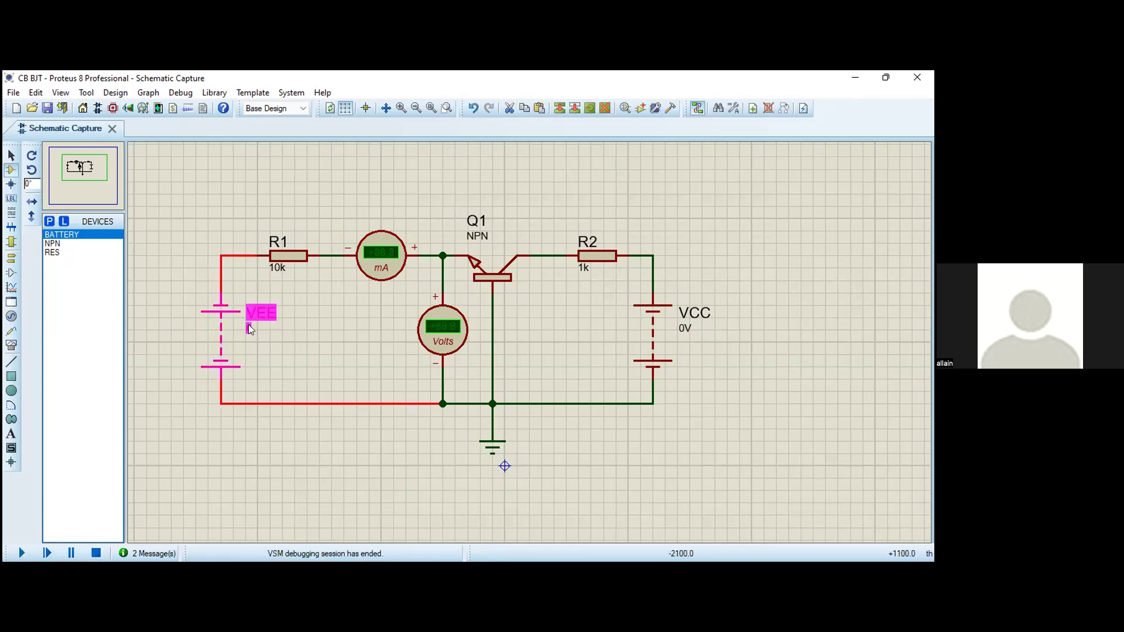
{"action": "double_click", "coordinate": [248, 325]}
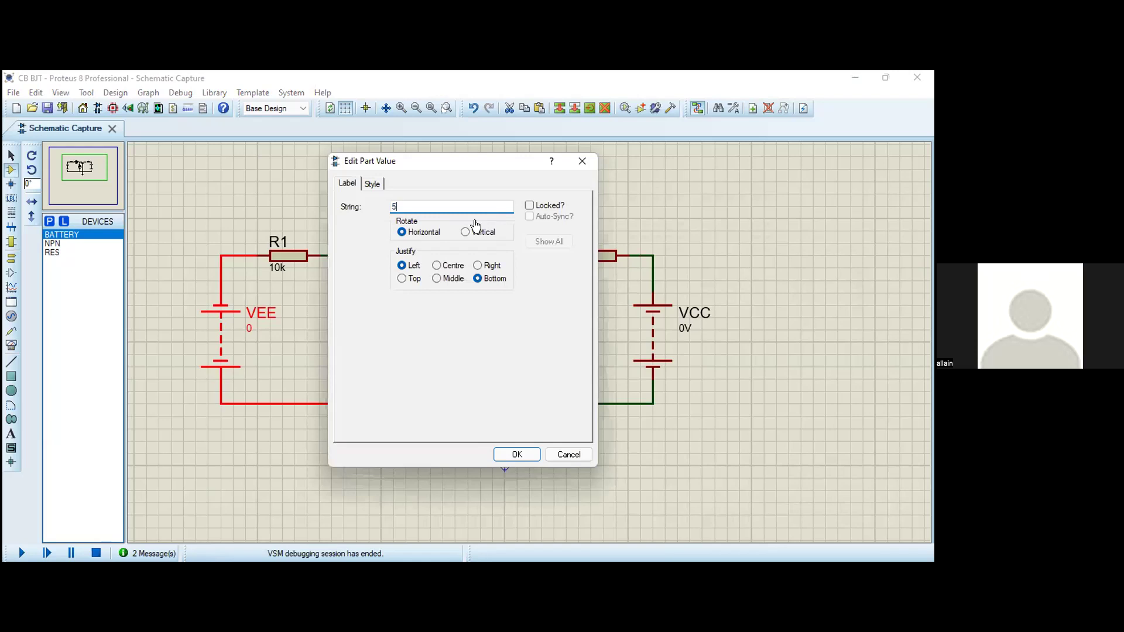
{"action": "type", "text": "5"}
{"action": "key", "text": "Return"}
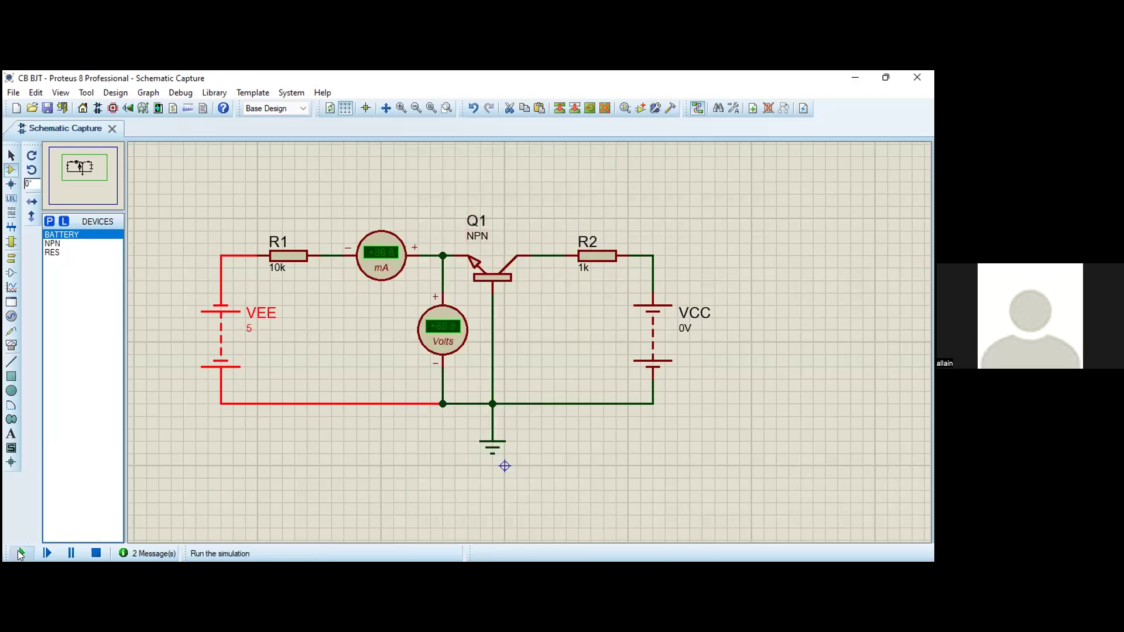
{"action": "left_click", "coordinate": [20, 553]}
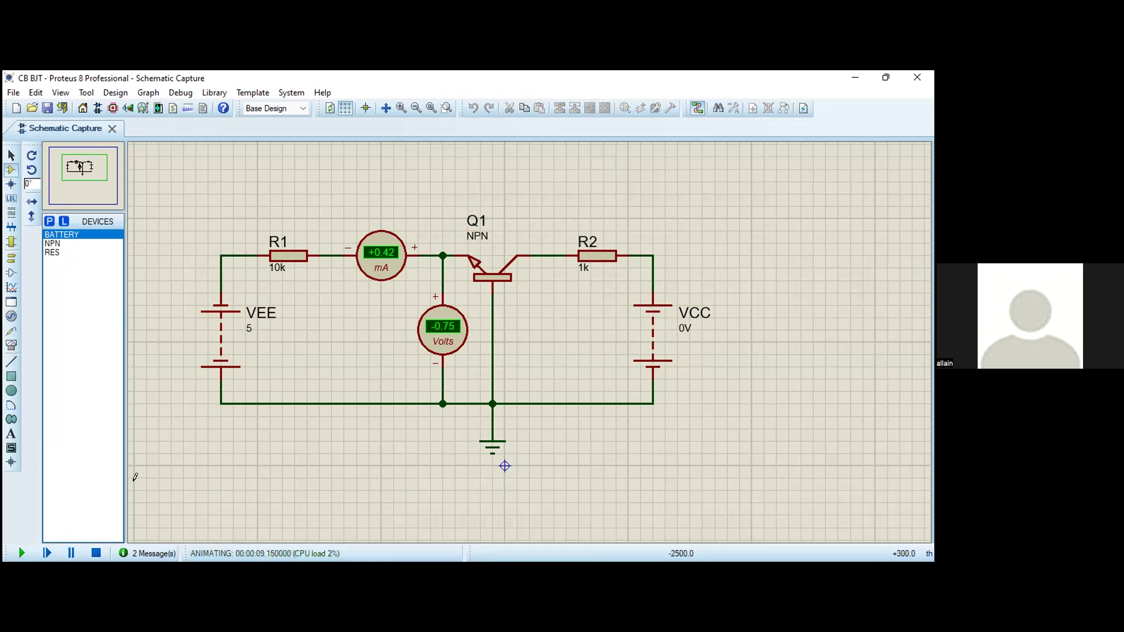
- Change VEE to 10, simulate to read +0.92 mA and -0.78 V, then stop
{"action": "left_click", "coordinate": [96, 553]}
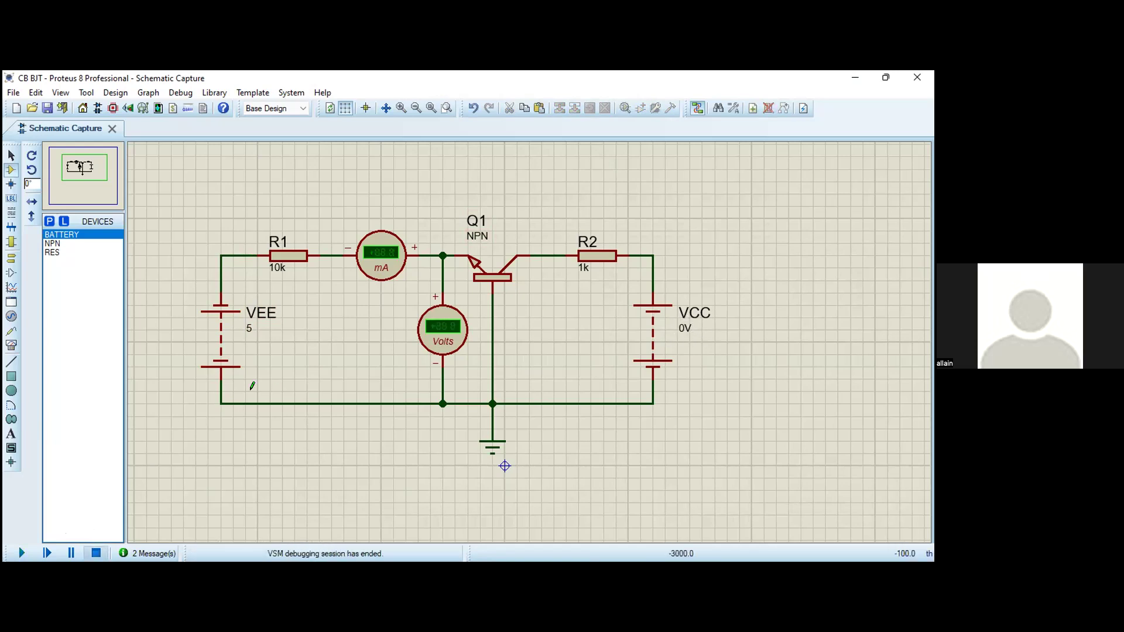
{"action": "left_click", "coordinate": [250, 326]}
{"action": "left_click", "coordinate": [249, 328]}
{"action": "type", "text": "10"}
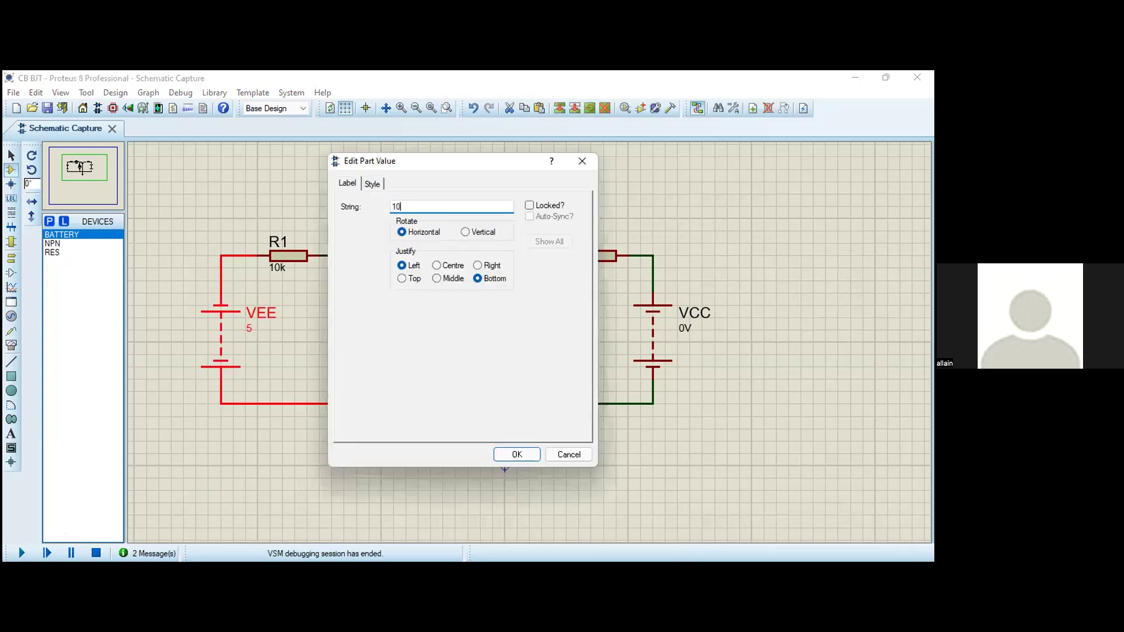
{"action": "key", "text": "Return"}
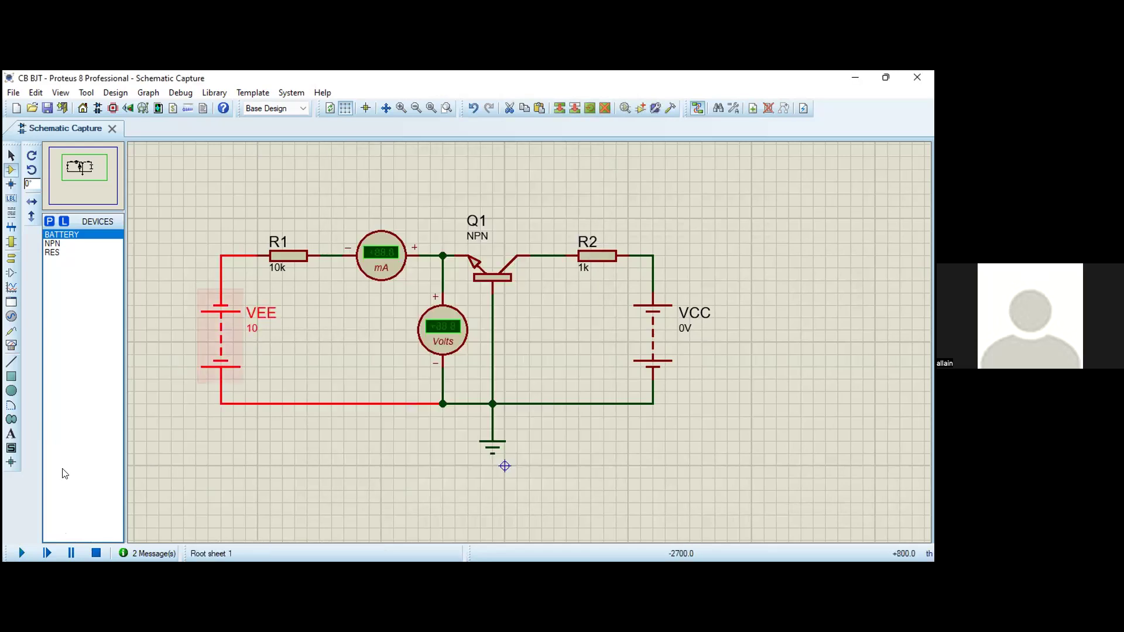
{"action": "left_click", "coordinate": [22, 553]}
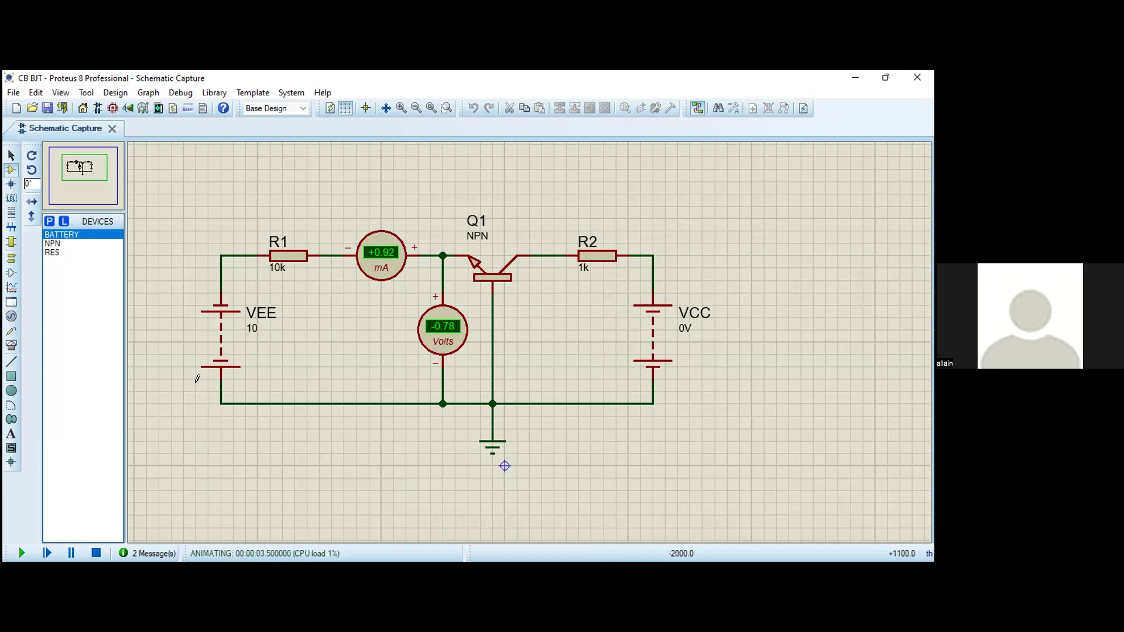
{"action": "left_click", "coordinate": [97, 551]}
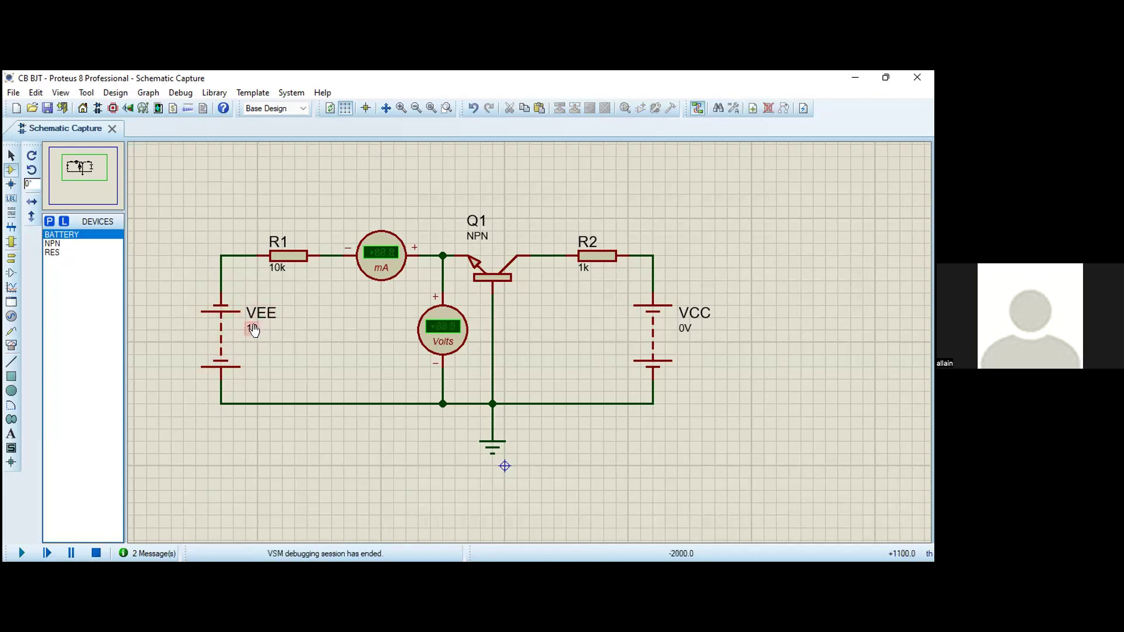
- Set VCC to 5 and VEE to 0, then run and stop the simulation
{"action": "double_click", "coordinate": [681, 331]}
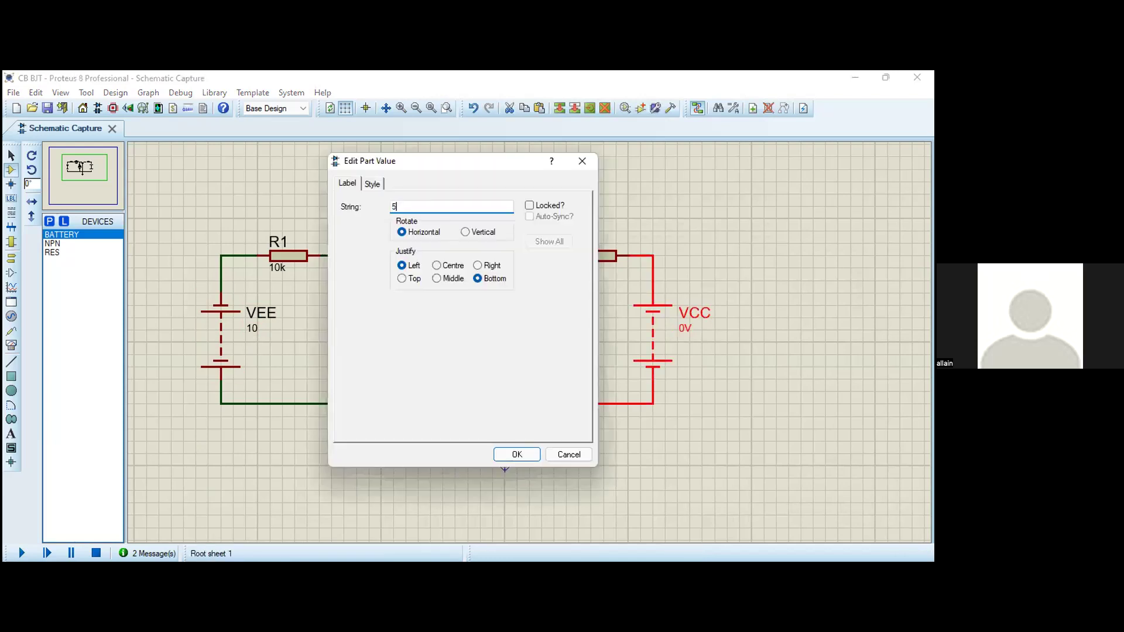
{"action": "left_click", "coordinate": [515, 454]}
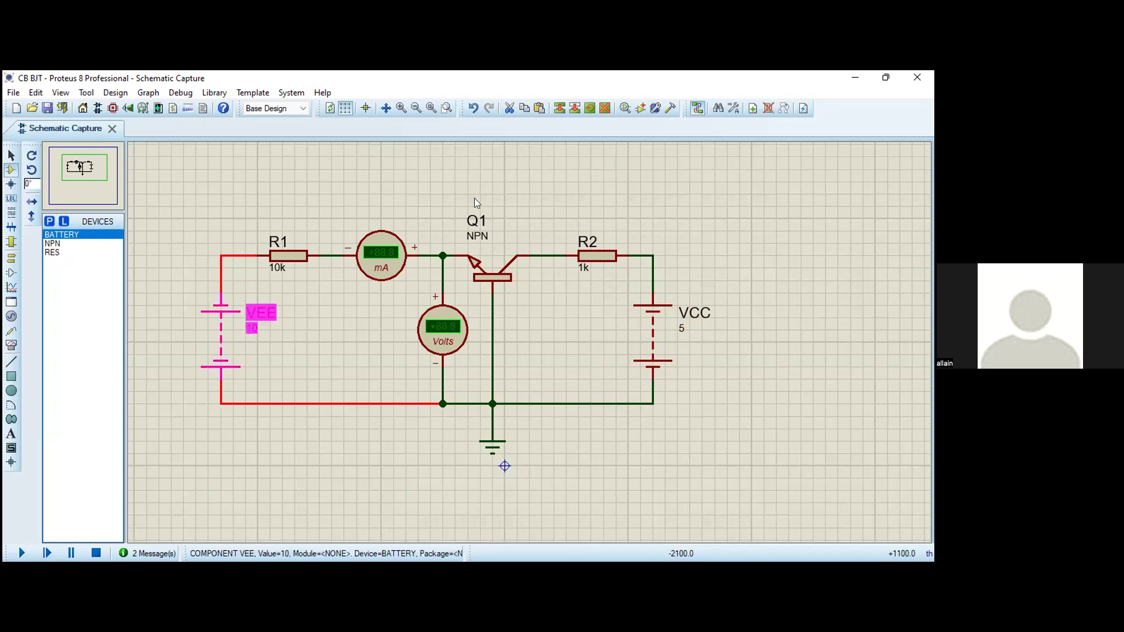
{"action": "key", "text": "ctrl+e"}
{"action": "type", "text": "0"}
{"action": "key", "text": "Return"}
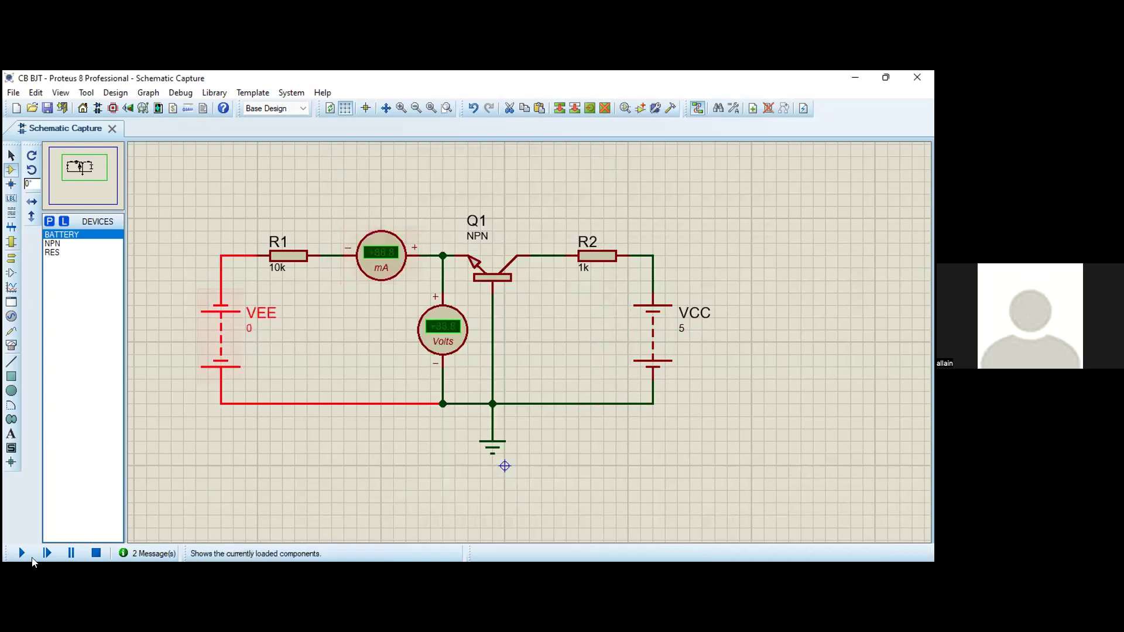
{"action": "left_click", "coordinate": [21, 553]}
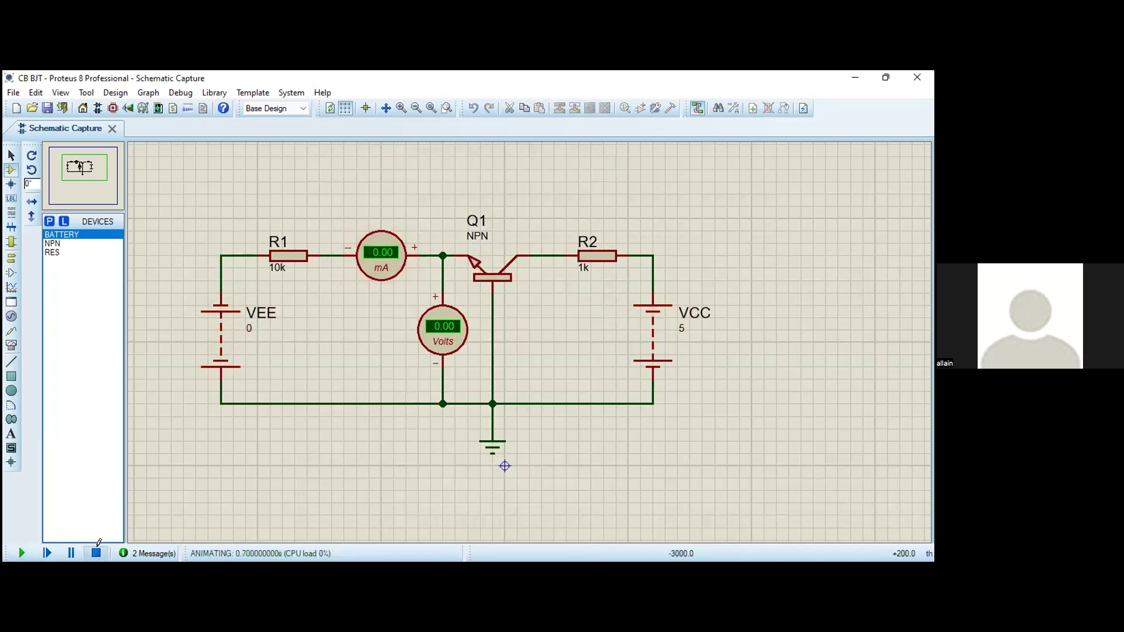
{"action": "left_click", "coordinate": [96, 550]}
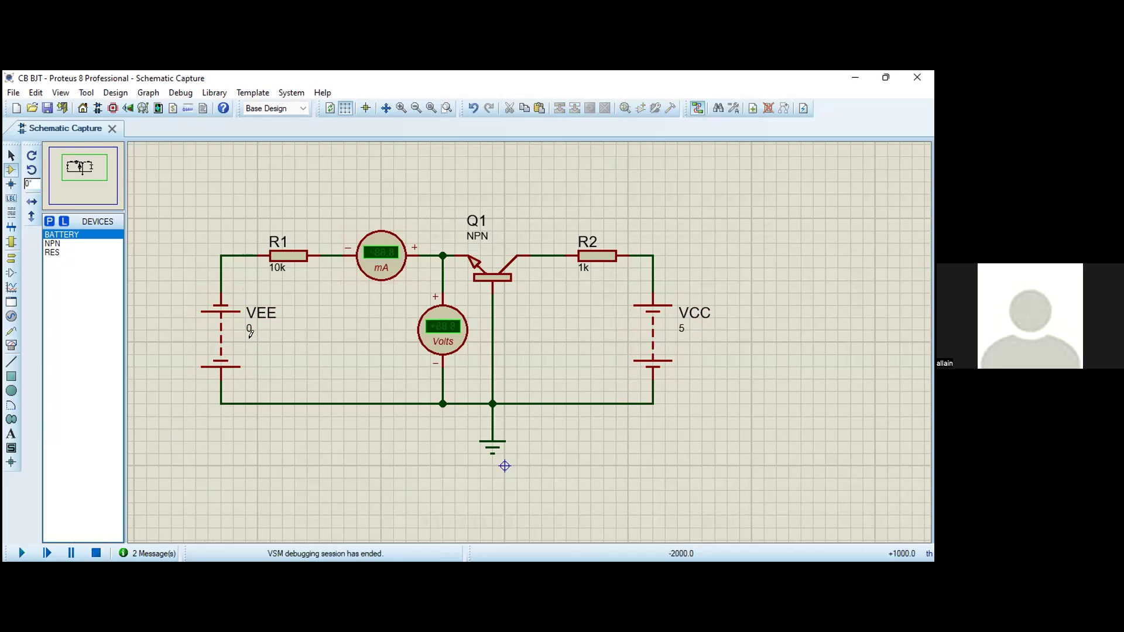
- Set VEE to 5 and simulate for +0.42 mA and -0.75 V, then start changing VCC to 10
{"action": "left_click", "coordinate": [246, 327]}
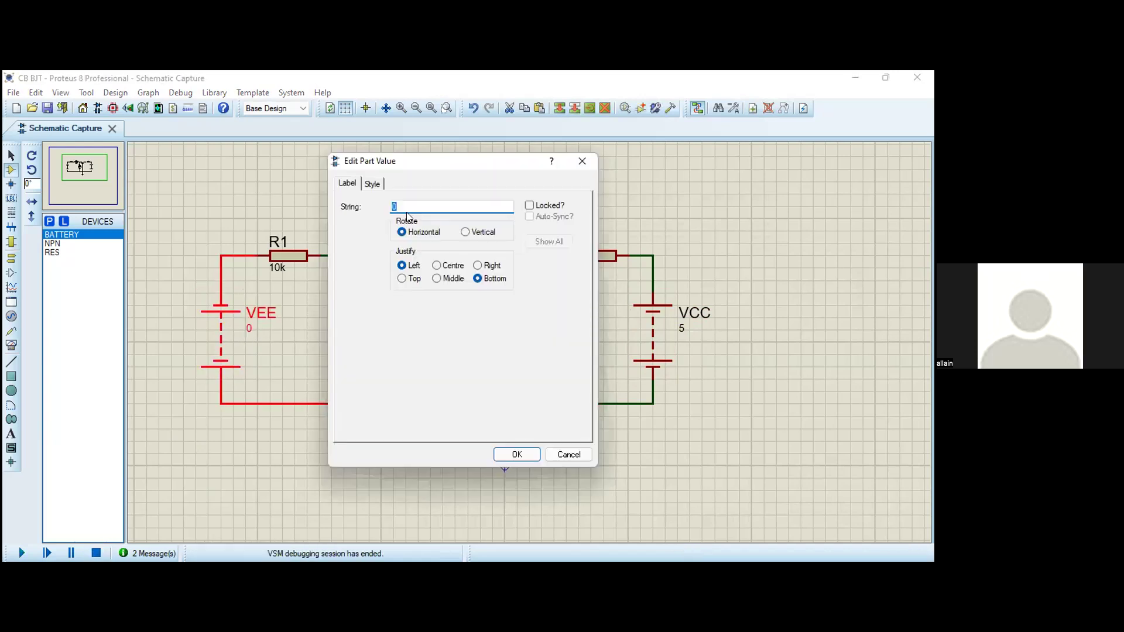
{"action": "type", "text": "5"}
{"action": "key", "text": "Return"}
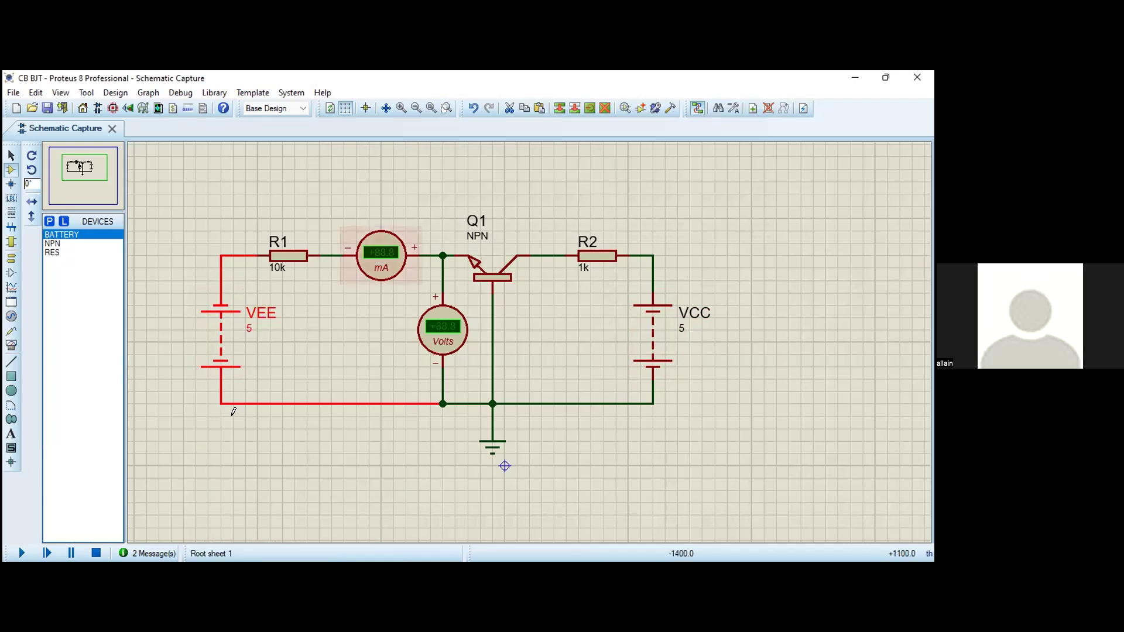
{"action": "left_click", "coordinate": [18, 549]}
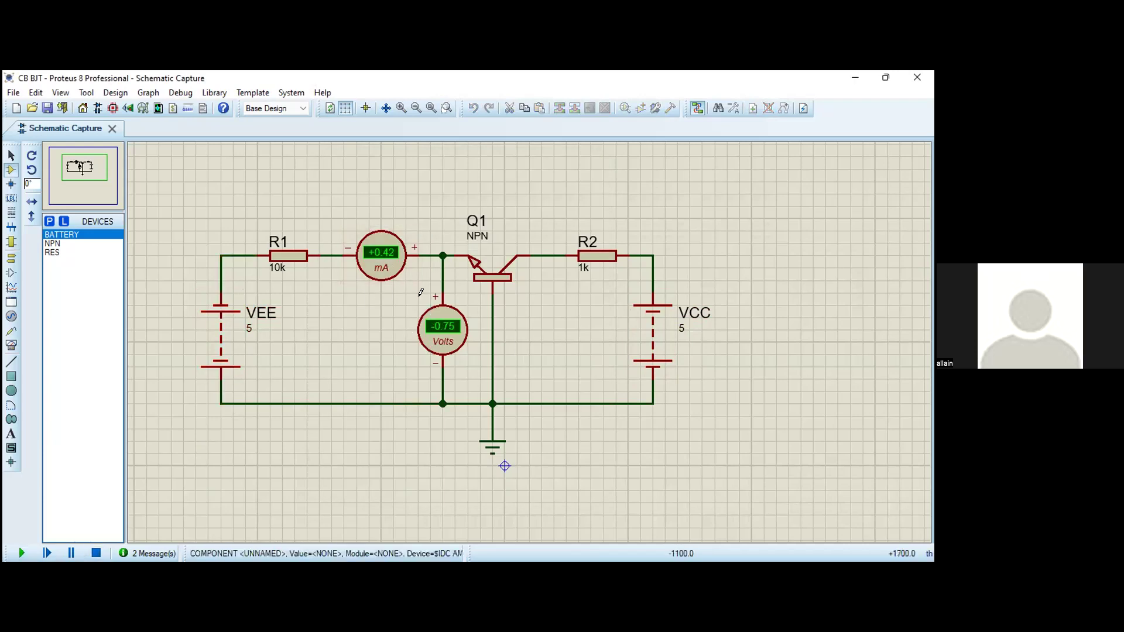
{"action": "left_click", "coordinate": [96, 552]}
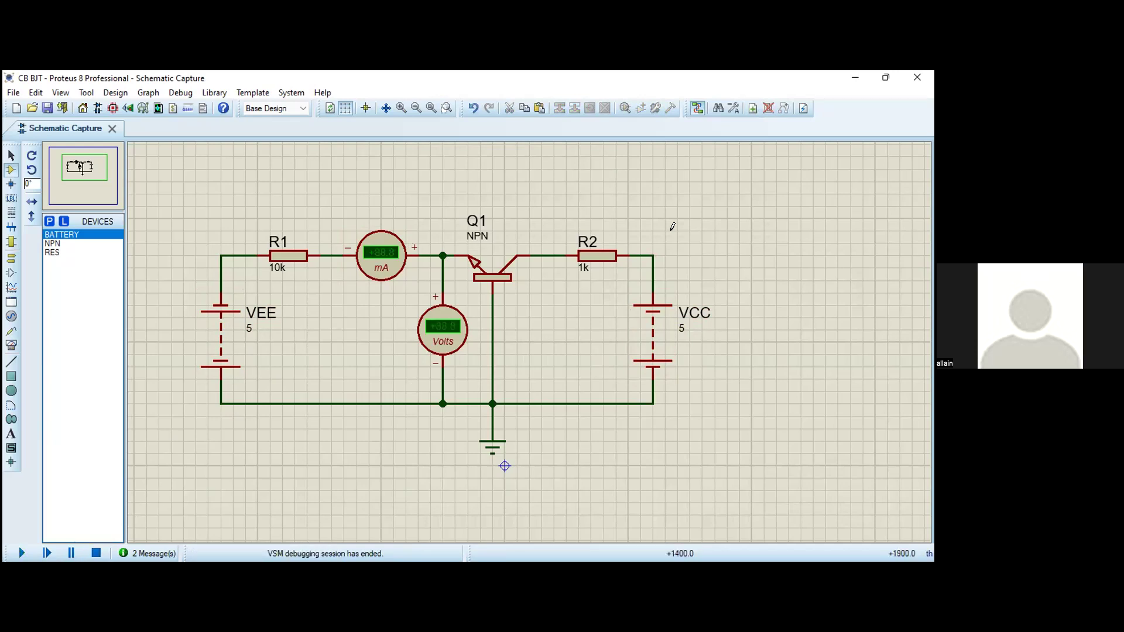
{"action": "double_click", "coordinate": [675, 326]}
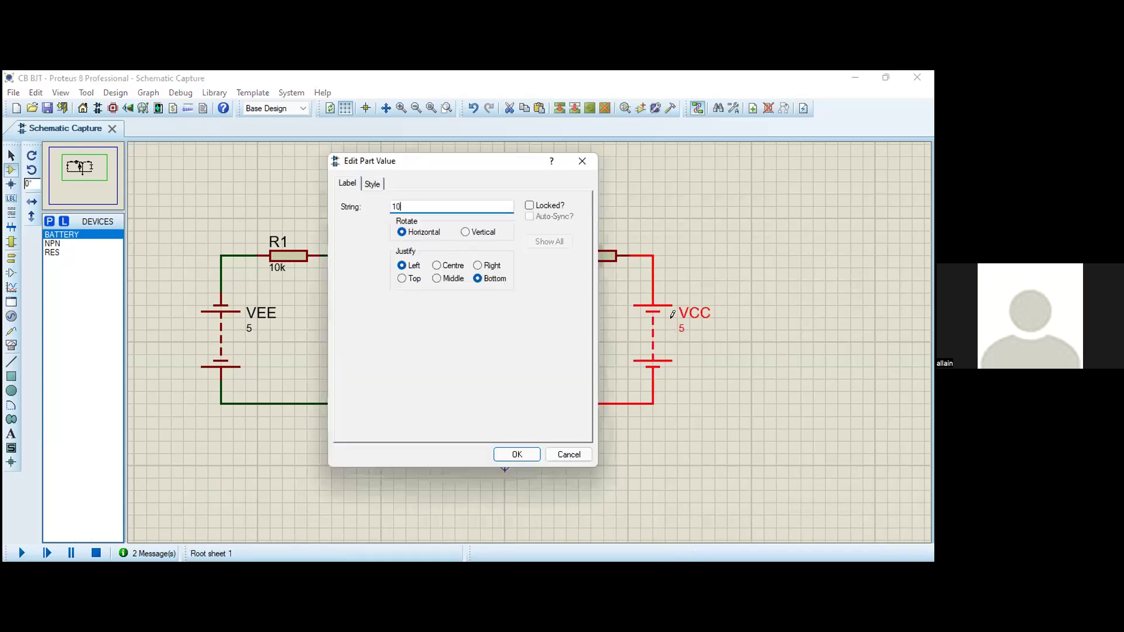
- Confirm VCC at 10, set VEE to 30 and simulate, reading +2.92 mA and -0.80 V
{"action": "key", "text": "Return"}
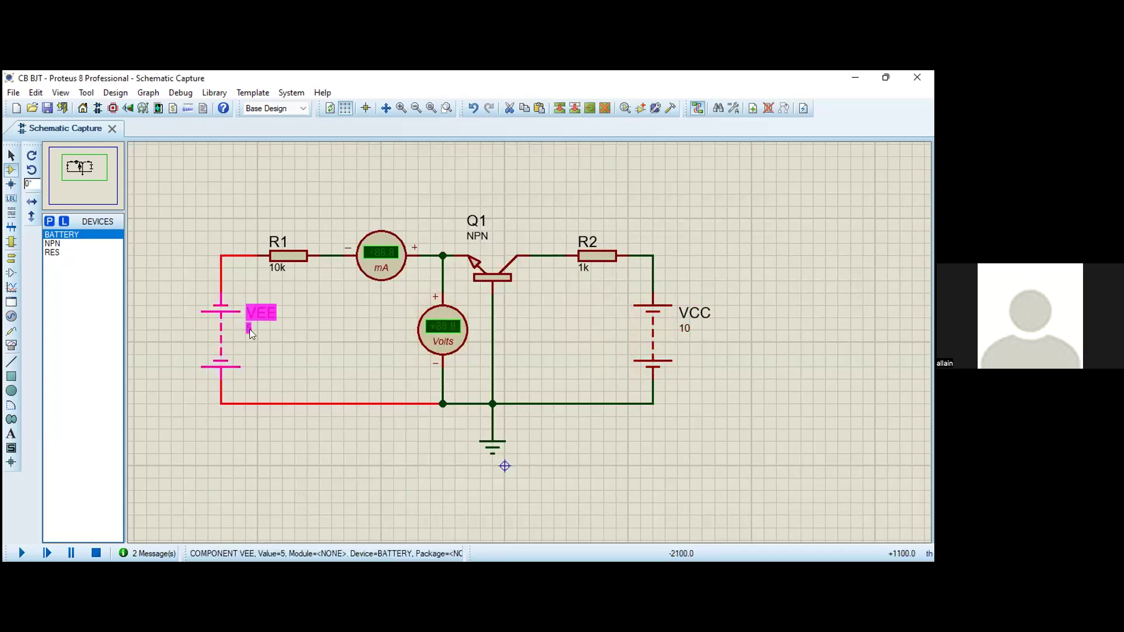
{"action": "double_click", "coordinate": [249, 329]}
{"action": "type", "text": "0"}
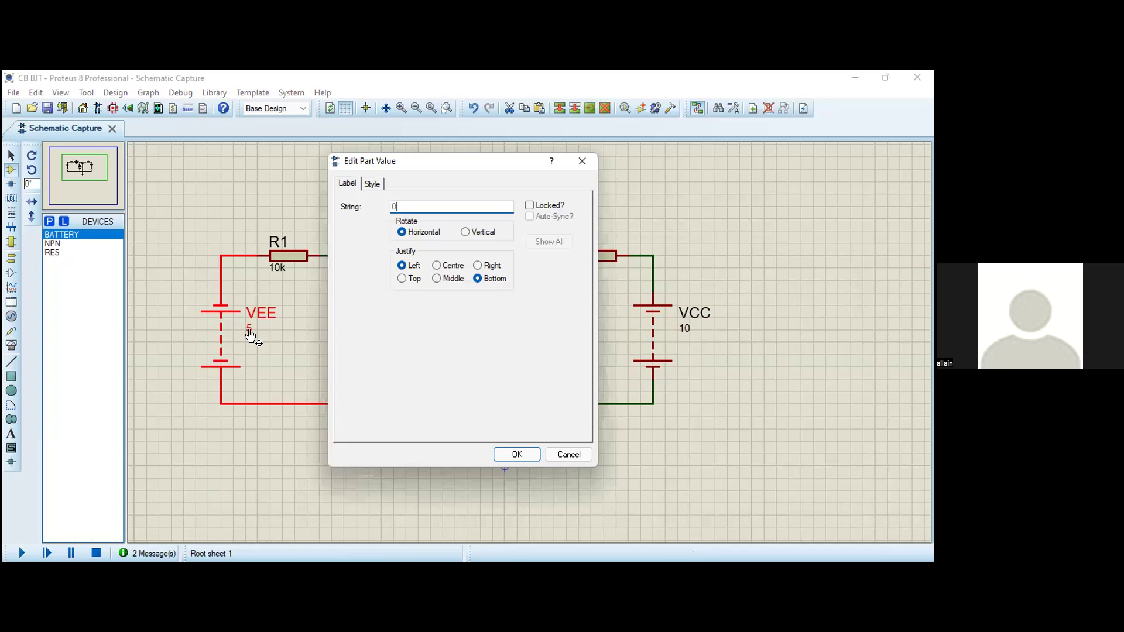
{"action": "key", "text": "Return"}
{"action": "key", "text": "ctrl+e"}
{"action": "type", "text": "30"}
{"action": "key", "text": "Return"}
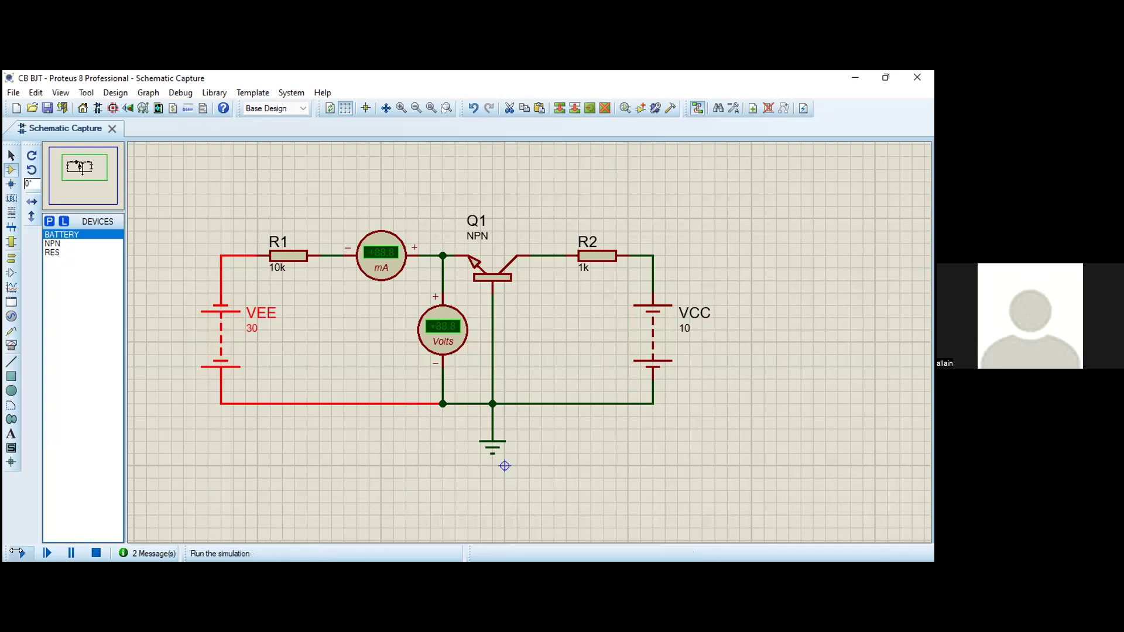
{"action": "left_click", "coordinate": [22, 553]}
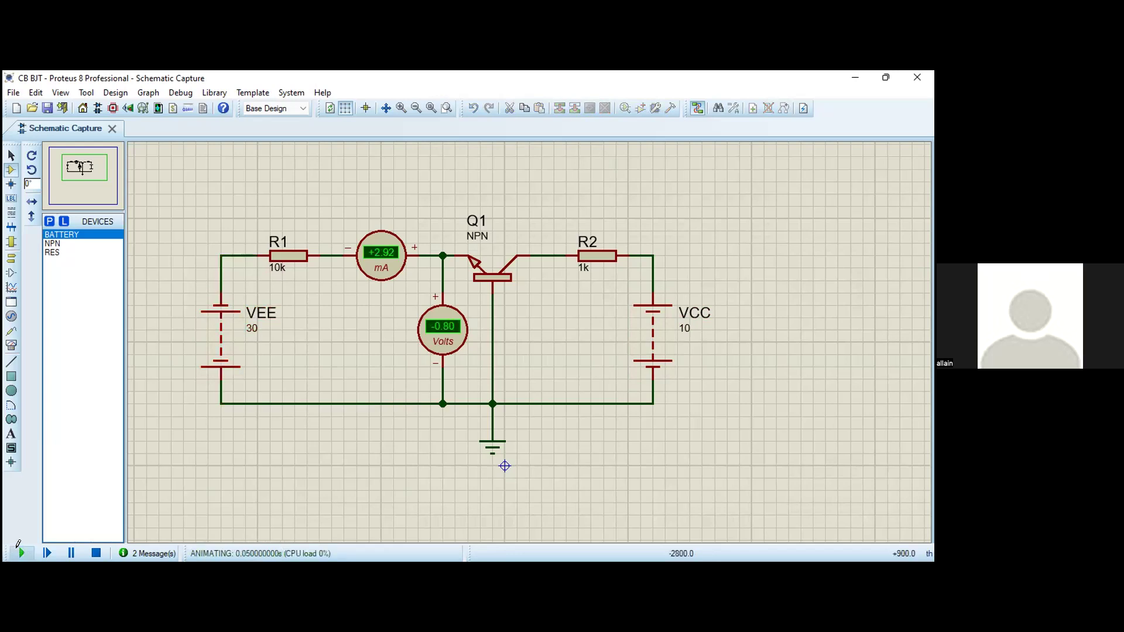
- Stop the simulation running with VEE at 30 and VCC at 10
{"action": "left_click", "coordinate": [95, 553]}
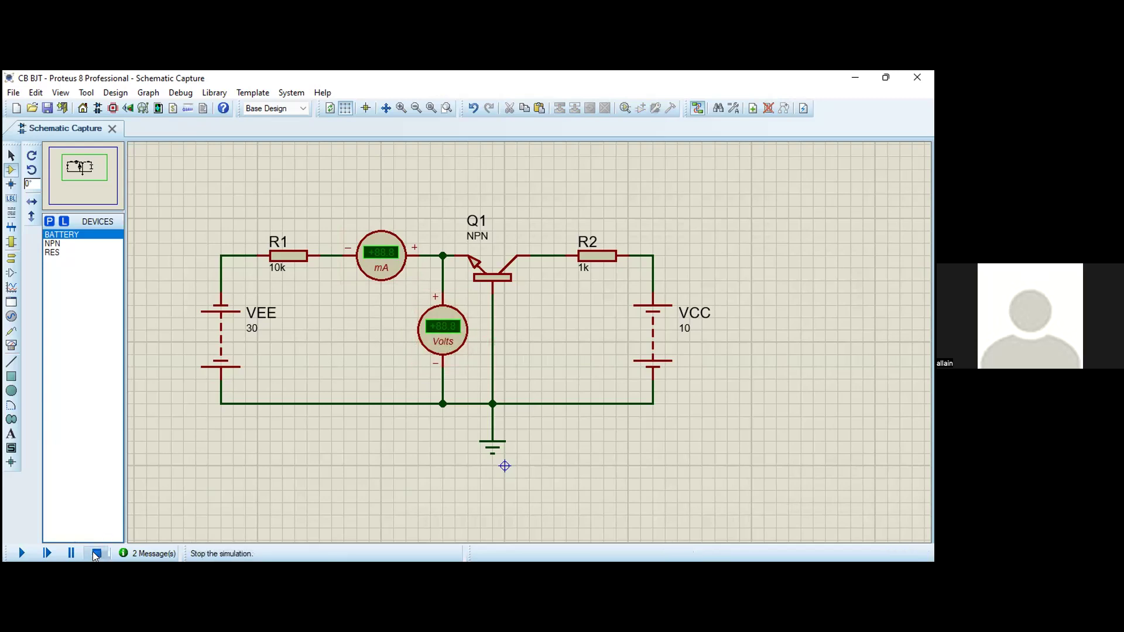
- Delete the emitter-side voltmeter and move the VCC battery further right
{"action": "left_click", "coordinate": [449, 338]}
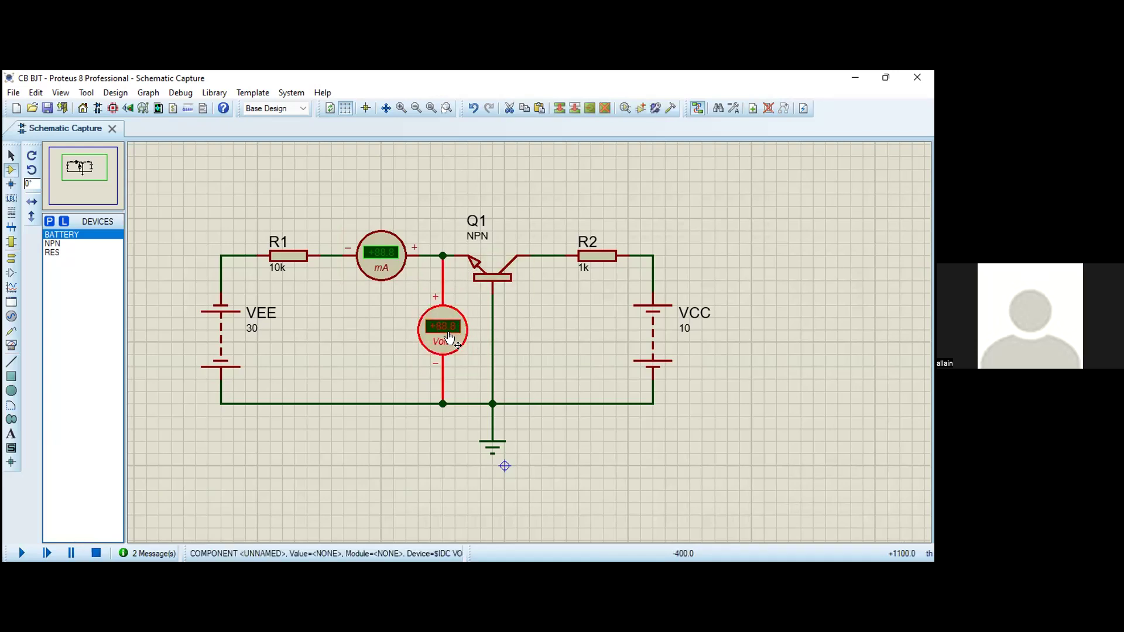
{"action": "key", "text": "Delete"}
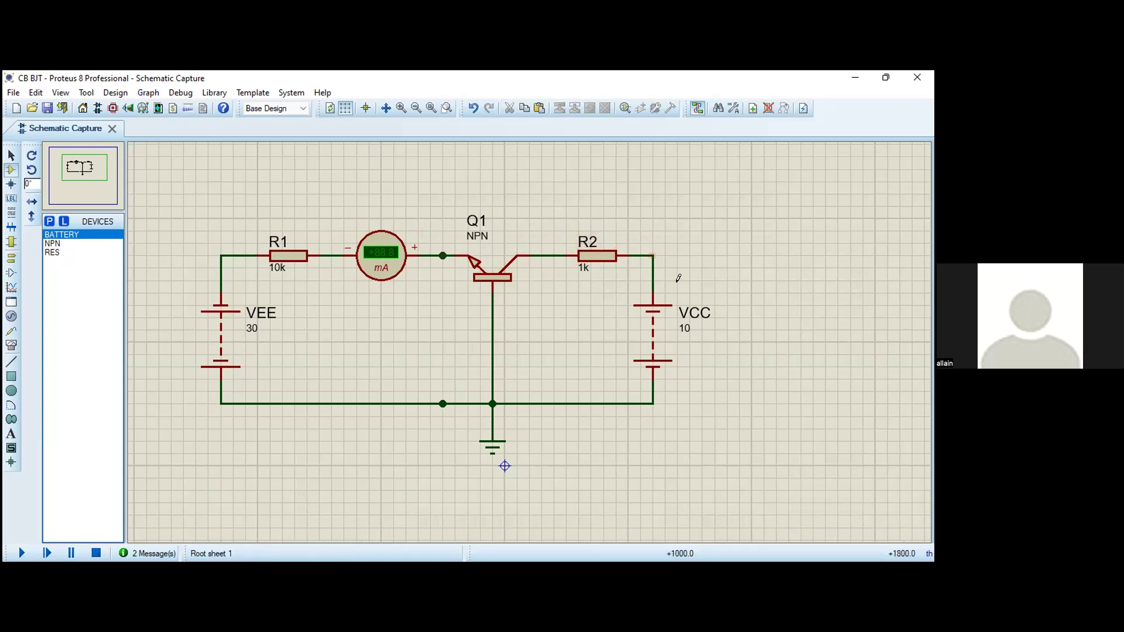
{"action": "left_click", "coordinate": [714, 324]}
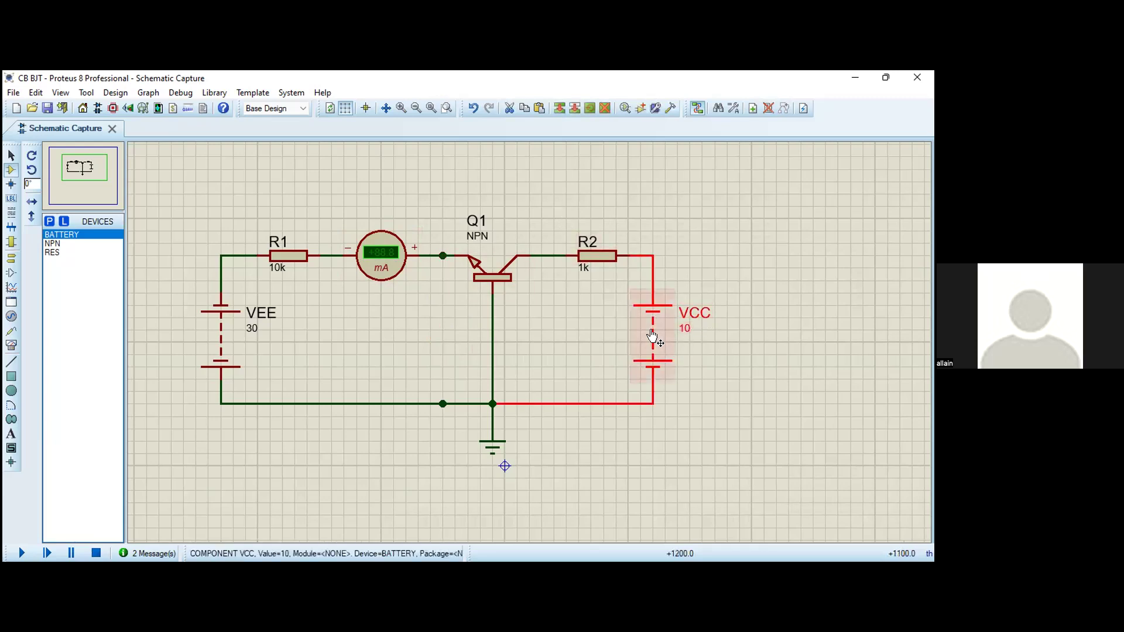
{"action": "left_click_drag", "start_coordinate": [654, 333], "coordinate": [753, 334]}
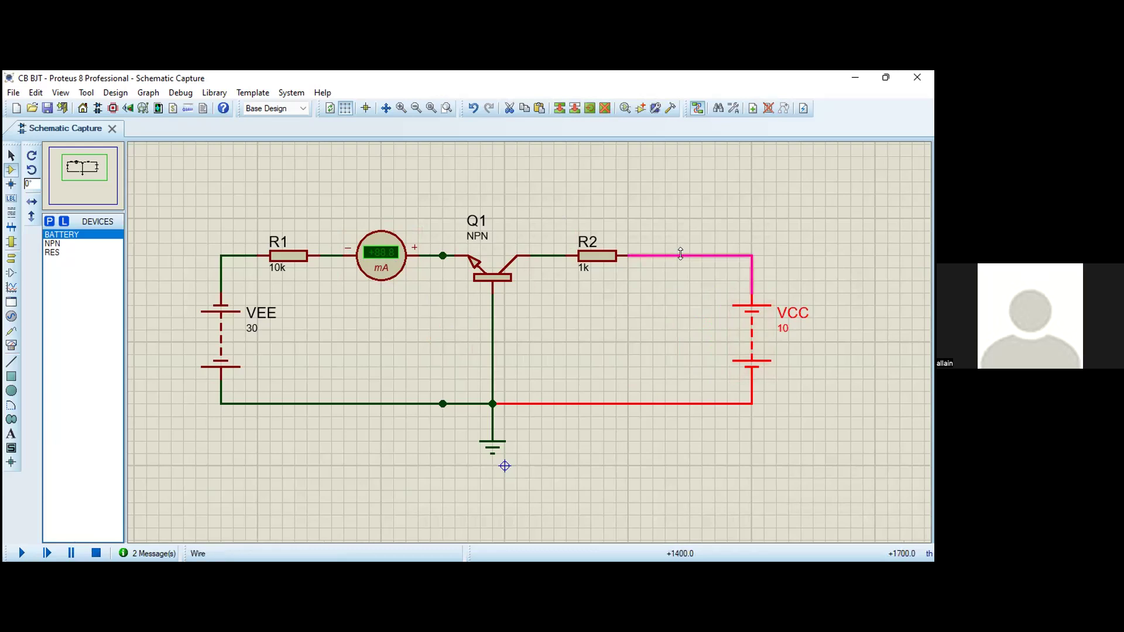
- Delete the wire between R2 and VCC
{"action": "double_click", "coordinate": [680, 256]}
{"action": "key", "text": "Escape"}
{"action": "key", "text": "Delete"}
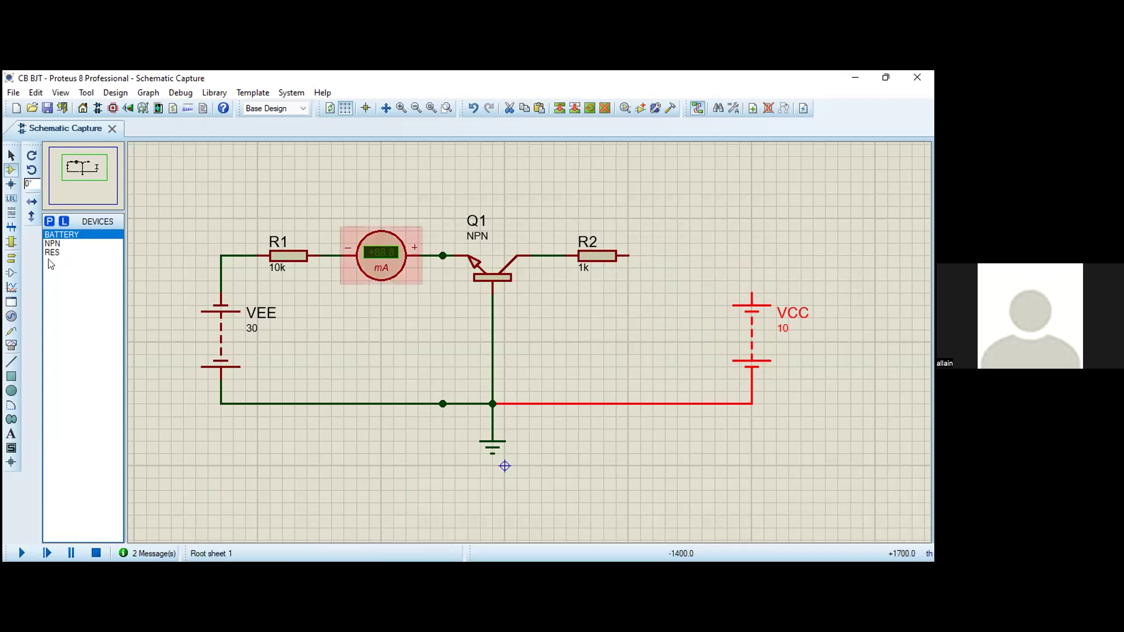
{"action": "left_click", "coordinate": [11, 345]}
- Place a DC ammeter right of R2, X-mirror it, and wire its + terminal to VCC's top
{"action": "left_click", "coordinate": [98, 316]}
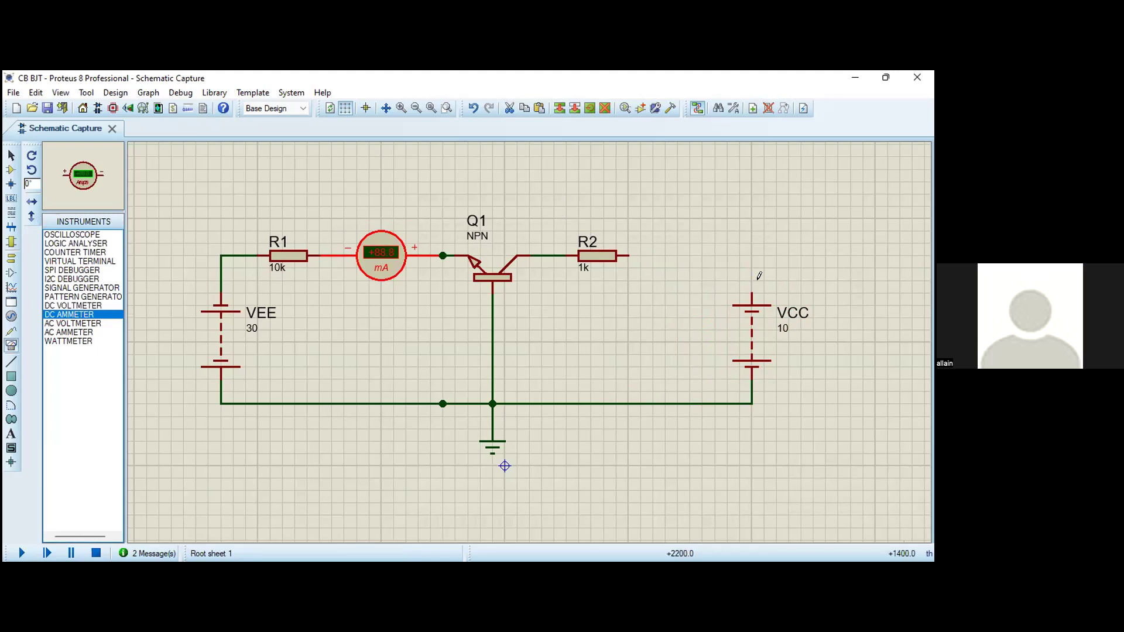
{"action": "left_click", "coordinate": [689, 255]}
{"action": "left_click", "coordinate": [685, 254]}
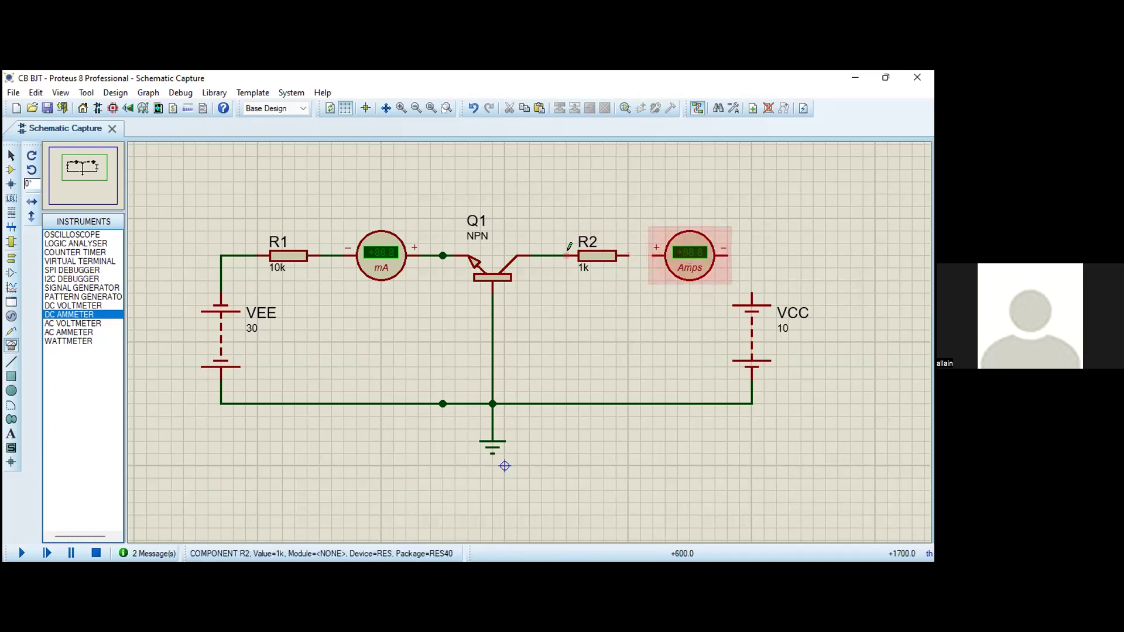
{"action": "left_click", "coordinate": [691, 260]}
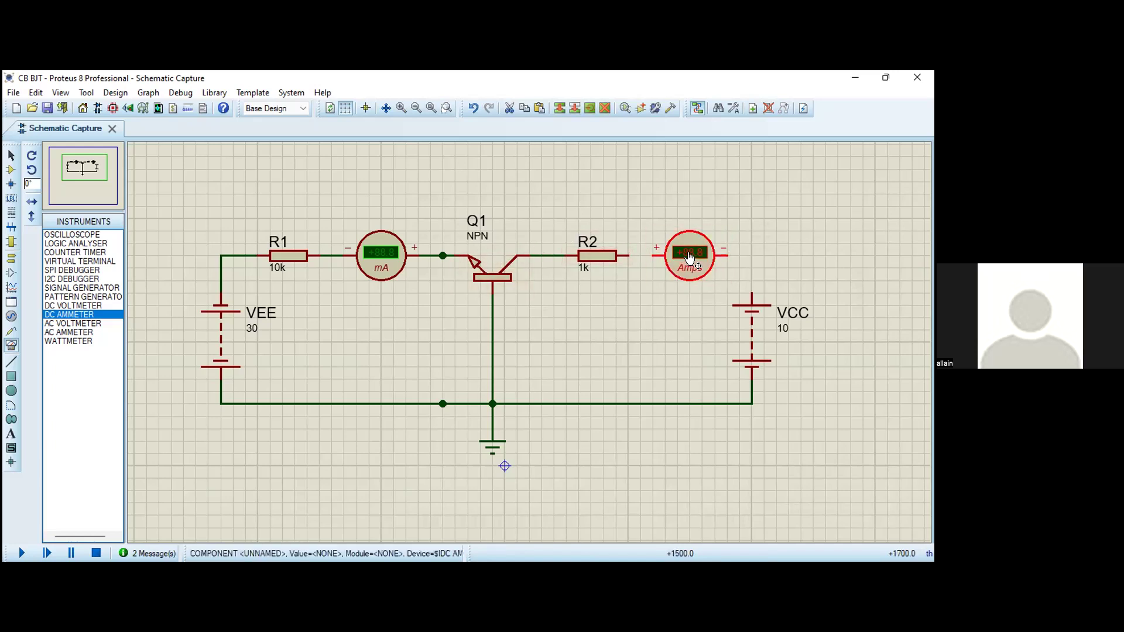
{"action": "right_click", "coordinate": [706, 260]}
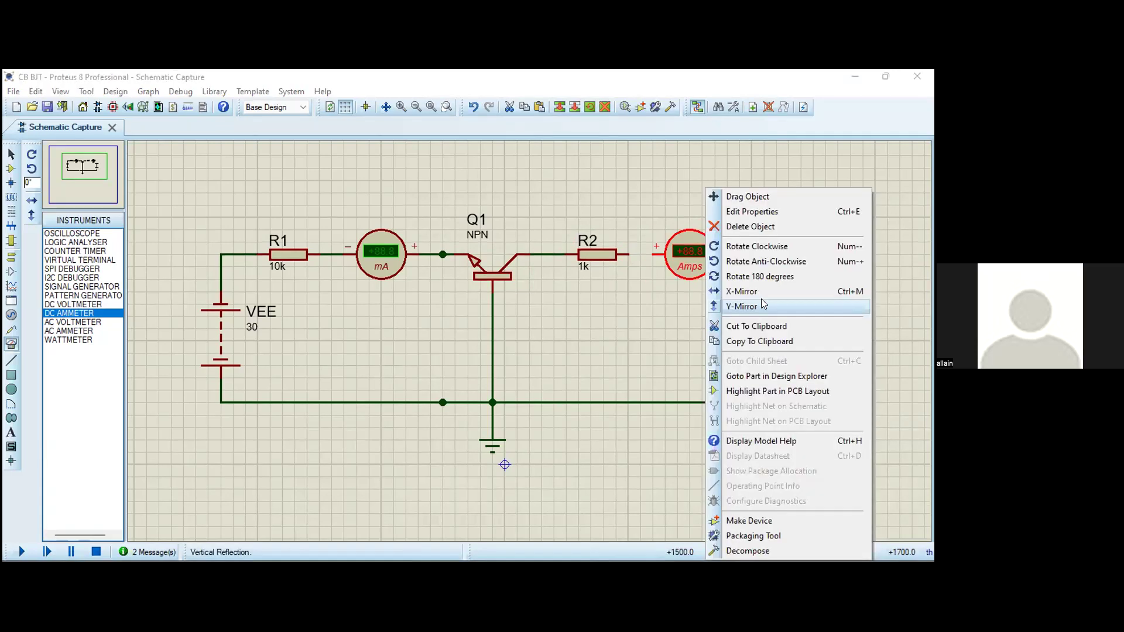
{"action": "left_click", "coordinate": [761, 291]}
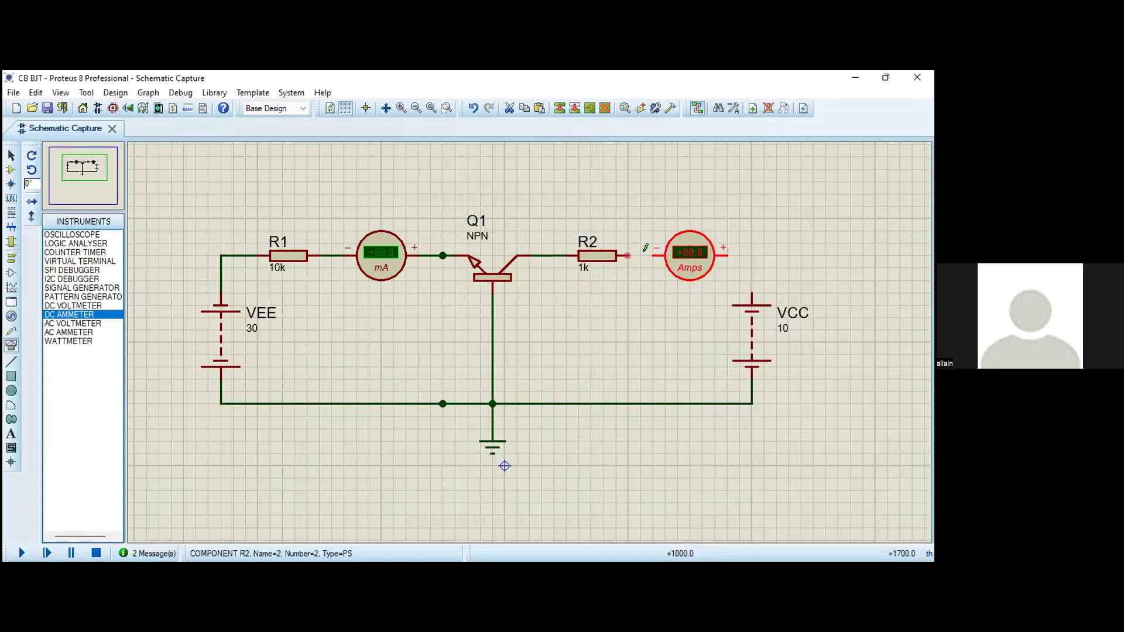
{"action": "left_click", "coordinate": [750, 263]}
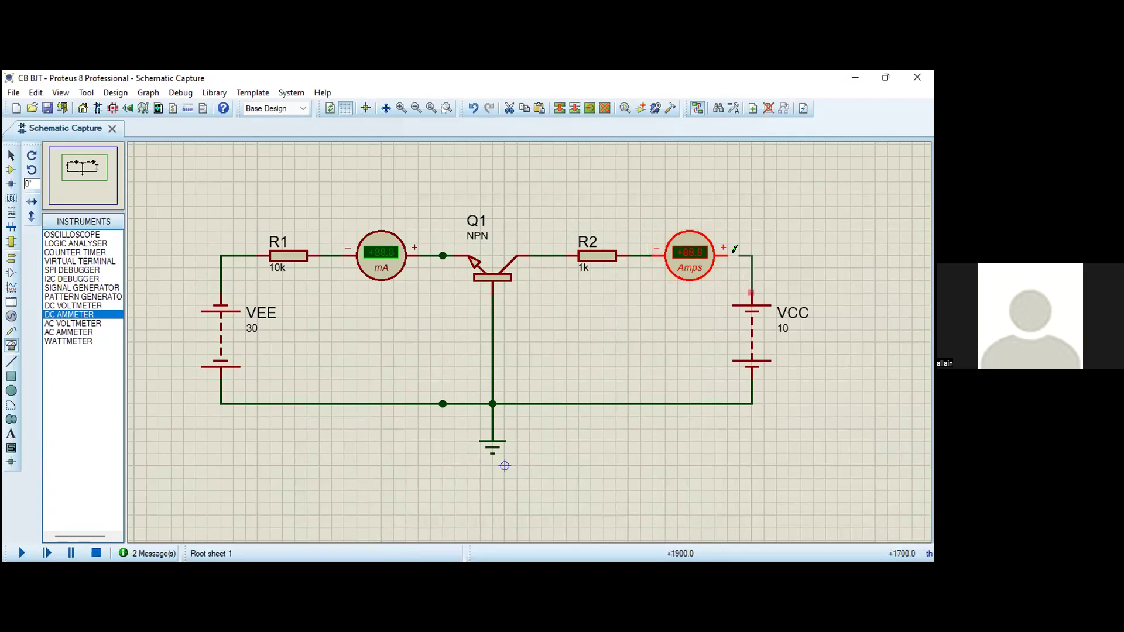
{"action": "left_click", "coordinate": [752, 292]}
- Place a DC voltmeter below Q1's collector, wiring + to the Q1–R2 wire and − to the ground rail
{"action": "left_click", "coordinate": [65, 305]}
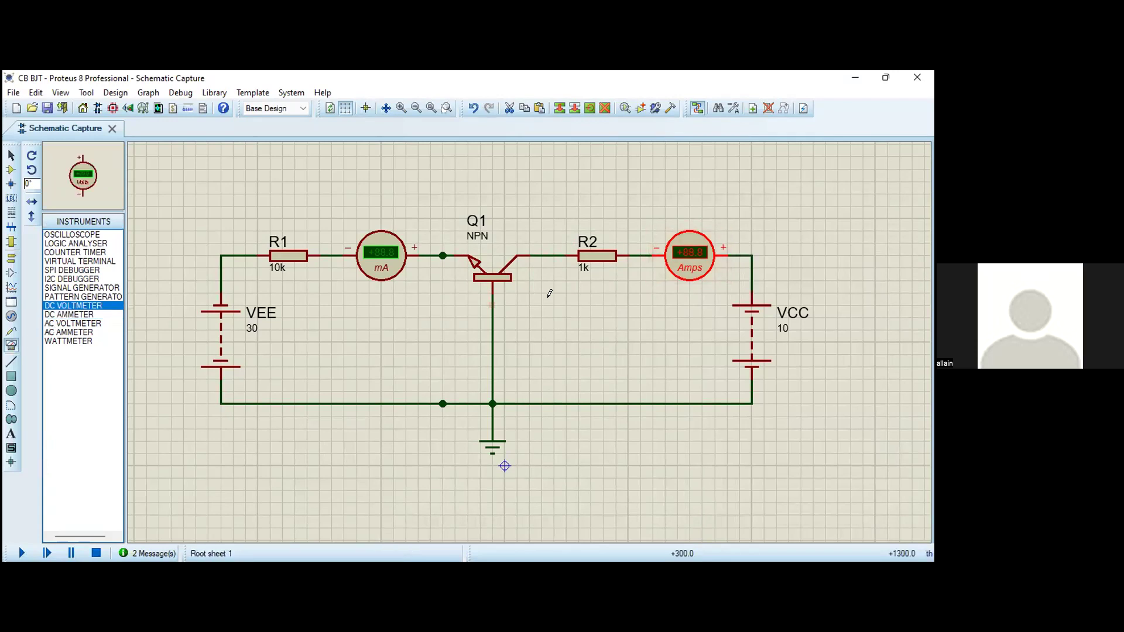
{"action": "left_click", "coordinate": [553, 316]}
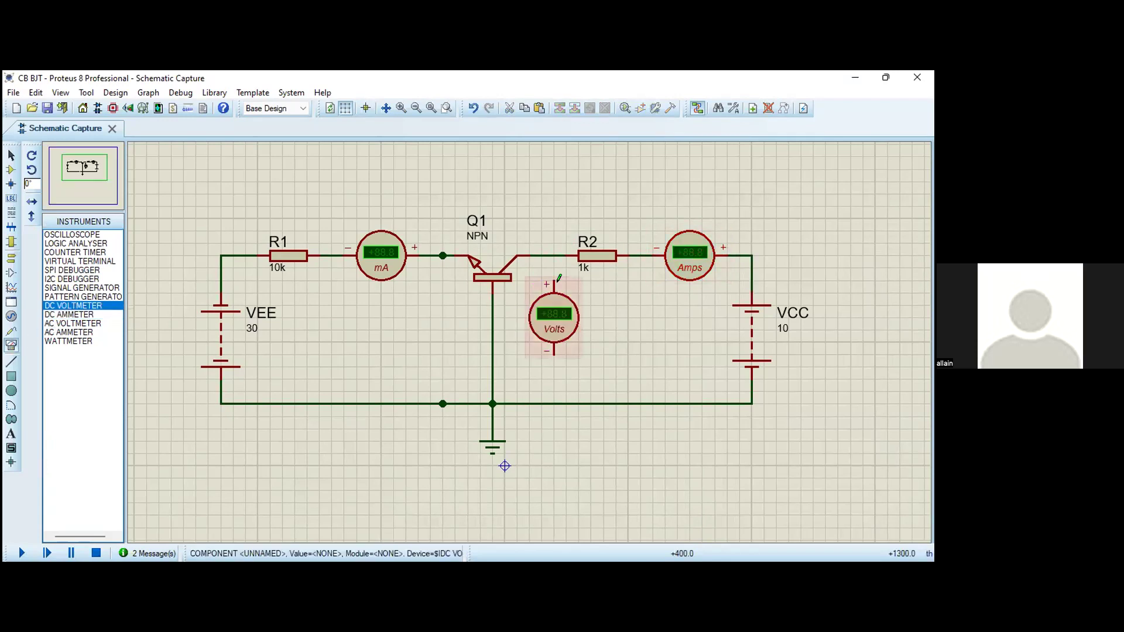
{"action": "left_click", "coordinate": [550, 250]}
{"action": "left_click", "coordinate": [554, 284]}
{"action": "left_click", "coordinate": [554, 354]}
{"action": "left_click", "coordinate": [553, 404]}
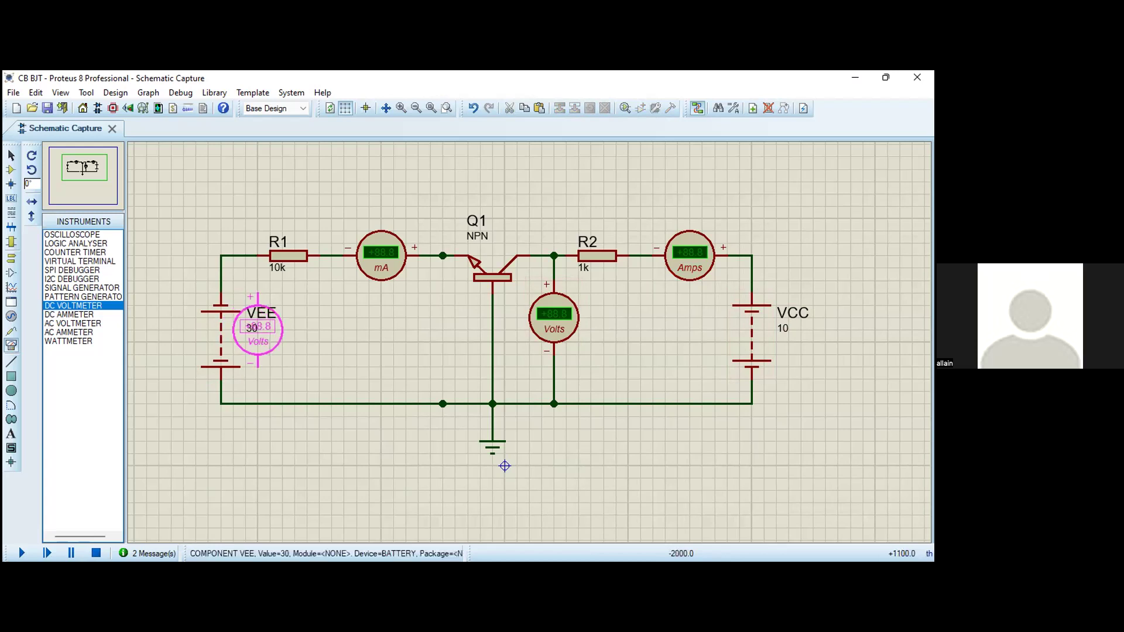
- Set the VEE battery's value to 0
{"action": "left_click", "coordinate": [251, 331]}
{"action": "left_click", "coordinate": [250, 331]}
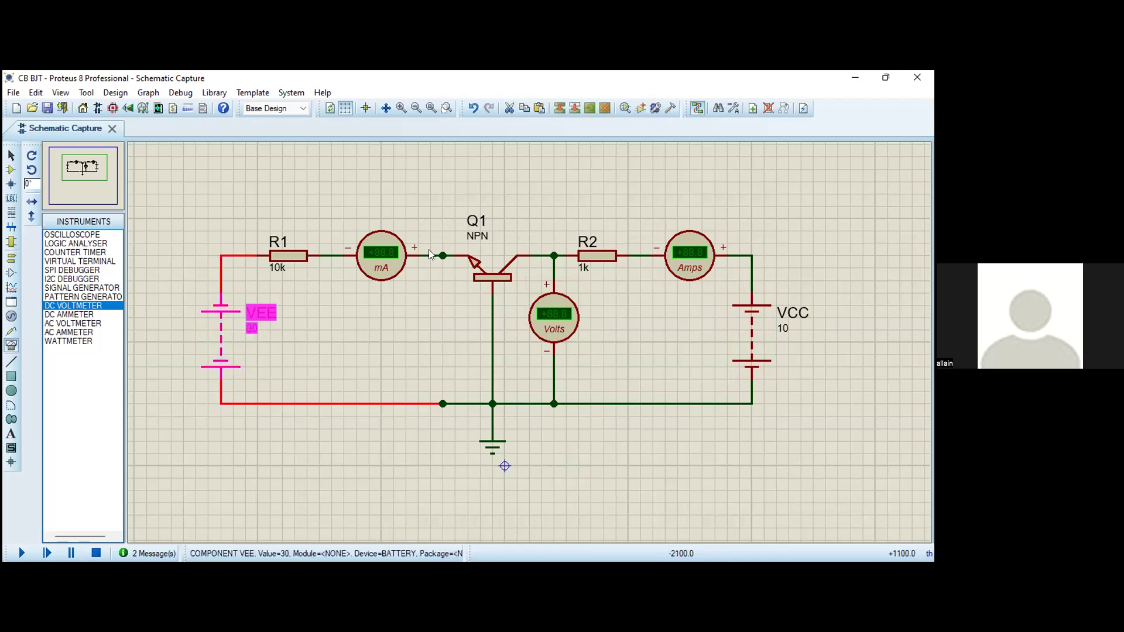
{"action": "type", "text": "0"}
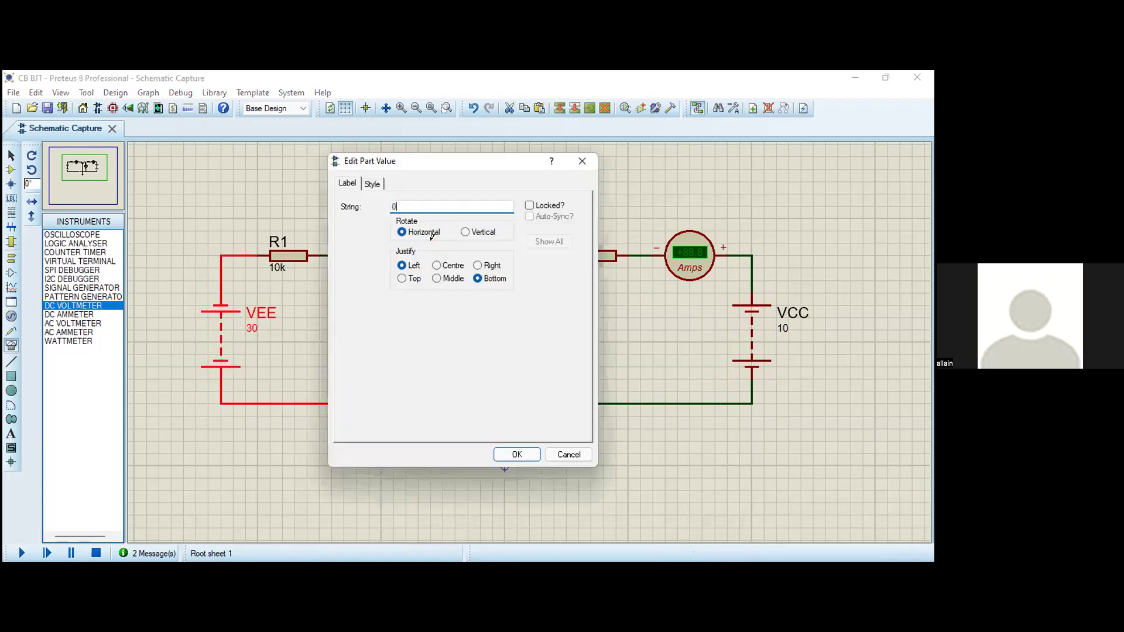
{"action": "key", "text": "Return"}
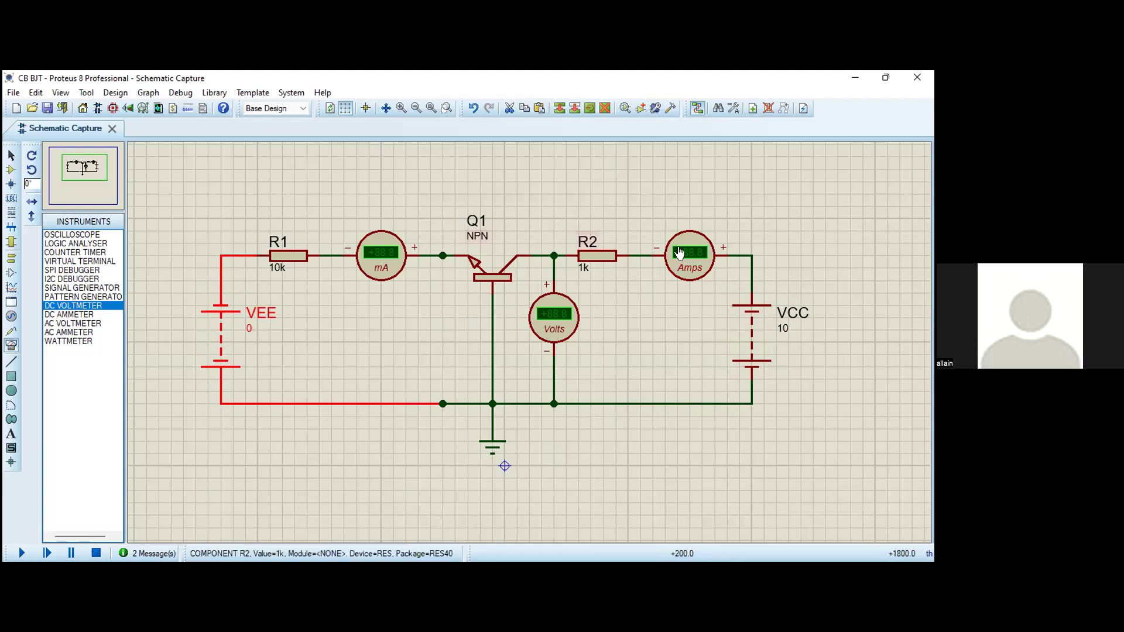
- Set VCC to 0 and run the simulation, all three meters reading 0.00
{"action": "left_click", "coordinate": [782, 329]}
{"action": "left_click", "coordinate": [782, 332]}
{"action": "type", "text": "0"}
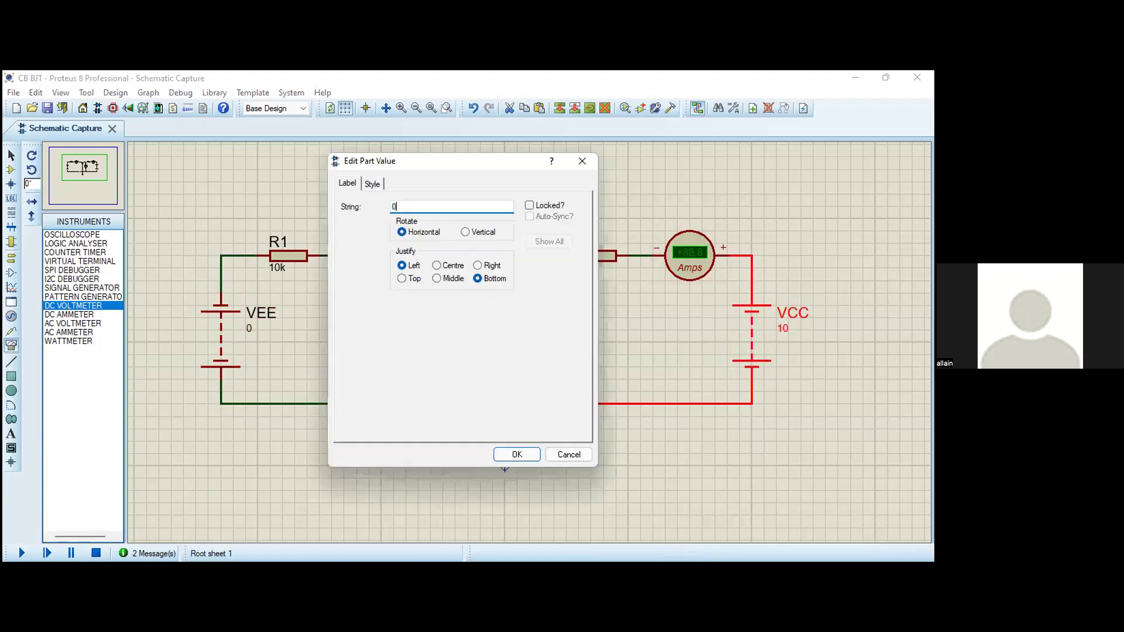
{"action": "key", "text": "Return"}
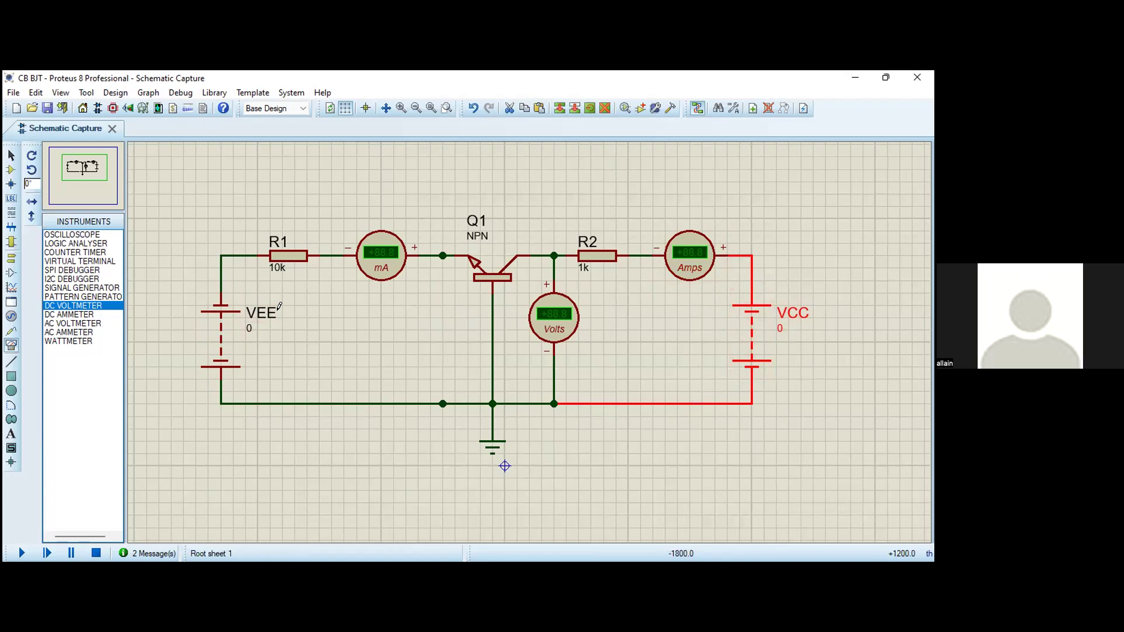
{"action": "left_click", "coordinate": [23, 551]}
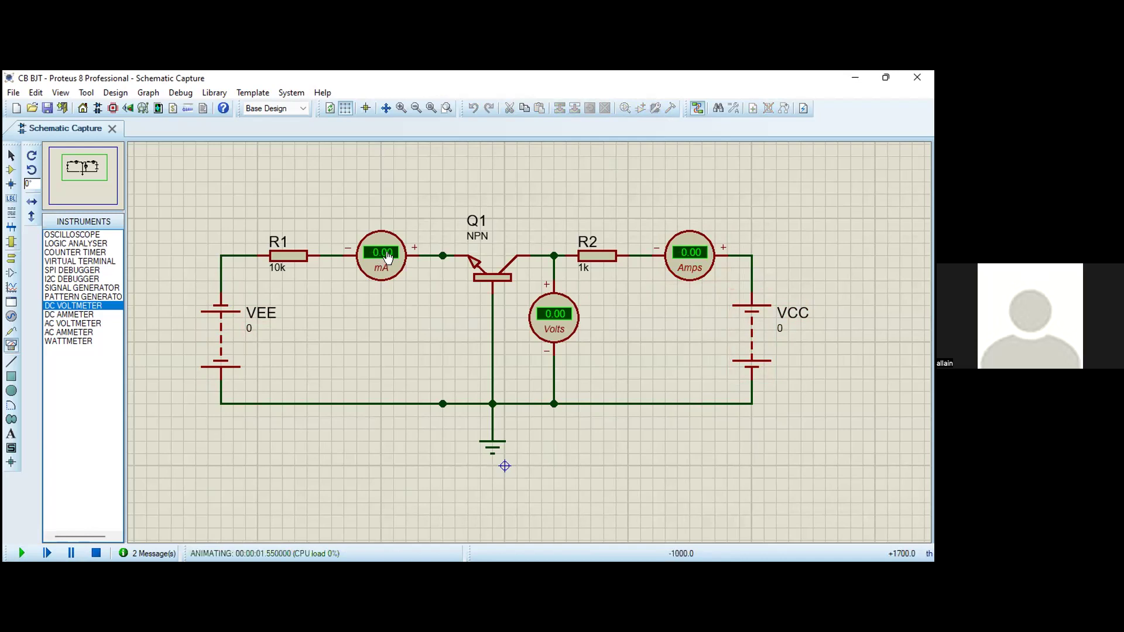
- Switch the collector ammeter's display range to Milliamps and rerun, all meters at 0.00
{"action": "left_click", "coordinate": [96, 553]}
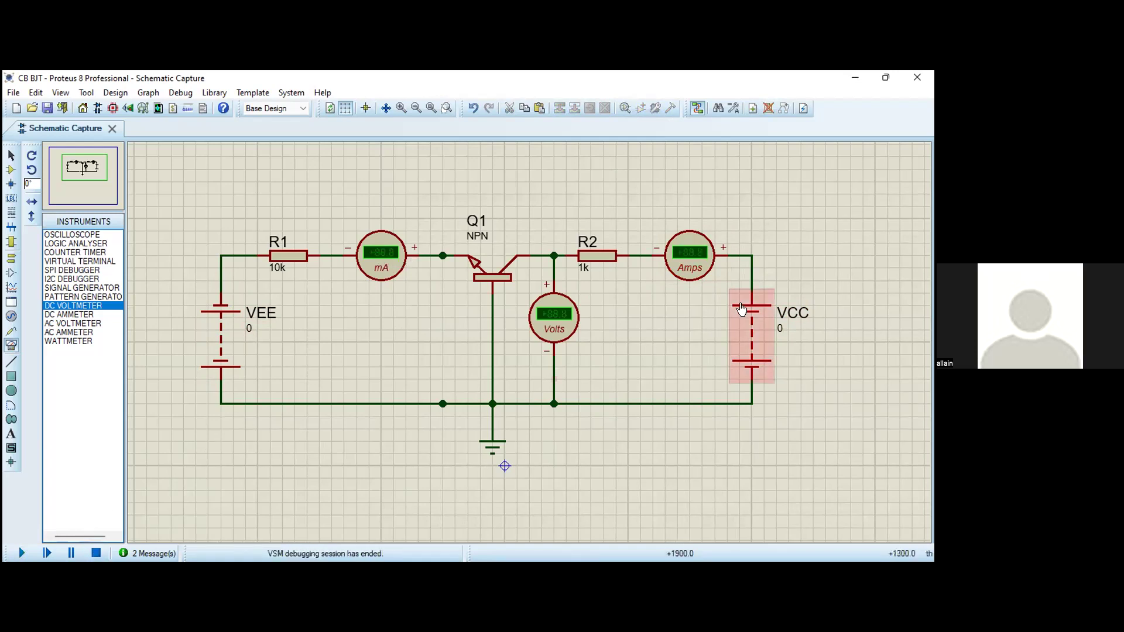
{"action": "left_click", "coordinate": [682, 272]}
{"action": "left_click", "coordinate": [682, 272]}
{"action": "left_click", "coordinate": [445, 270]}
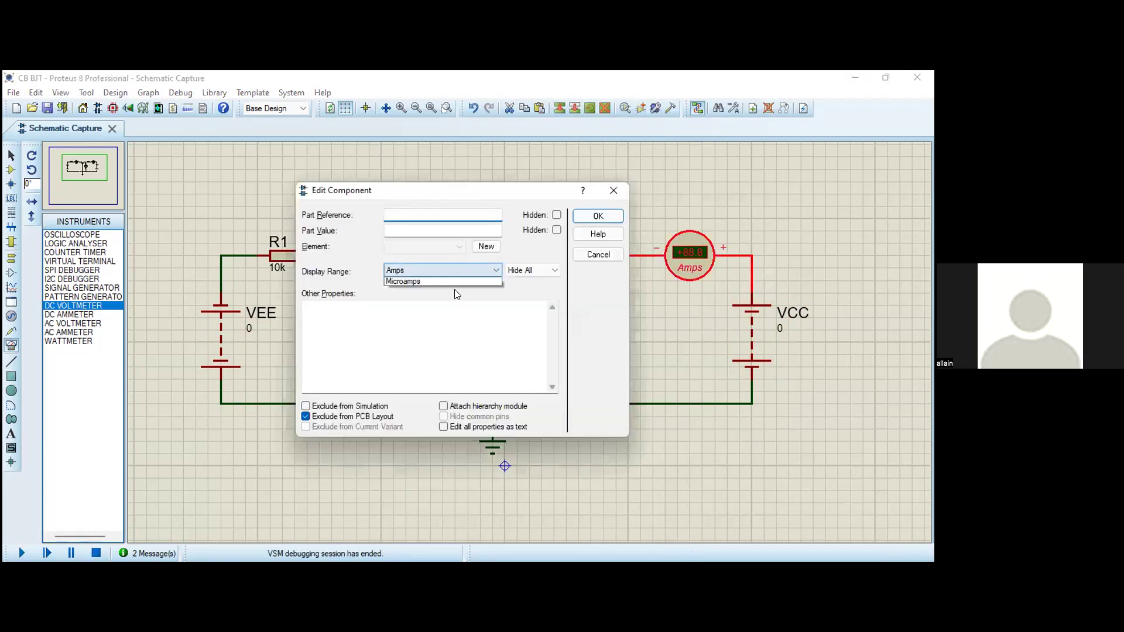
{"action": "left_click", "coordinate": [457, 309]}
{"action": "left_click", "coordinate": [596, 216]}
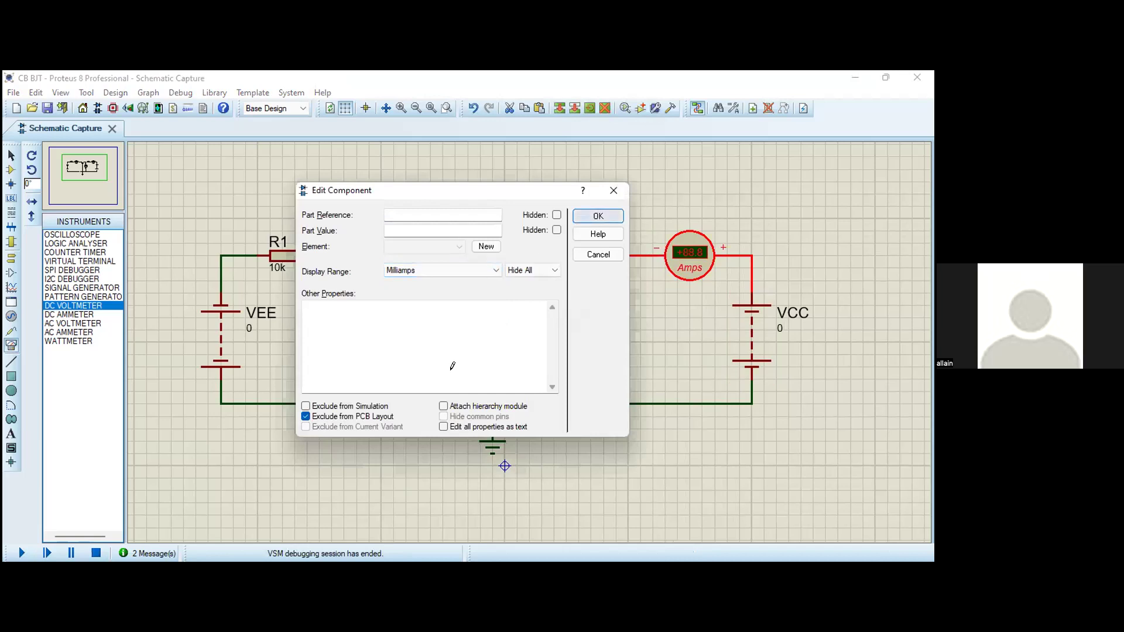
{"action": "left_click", "coordinate": [22, 553]}
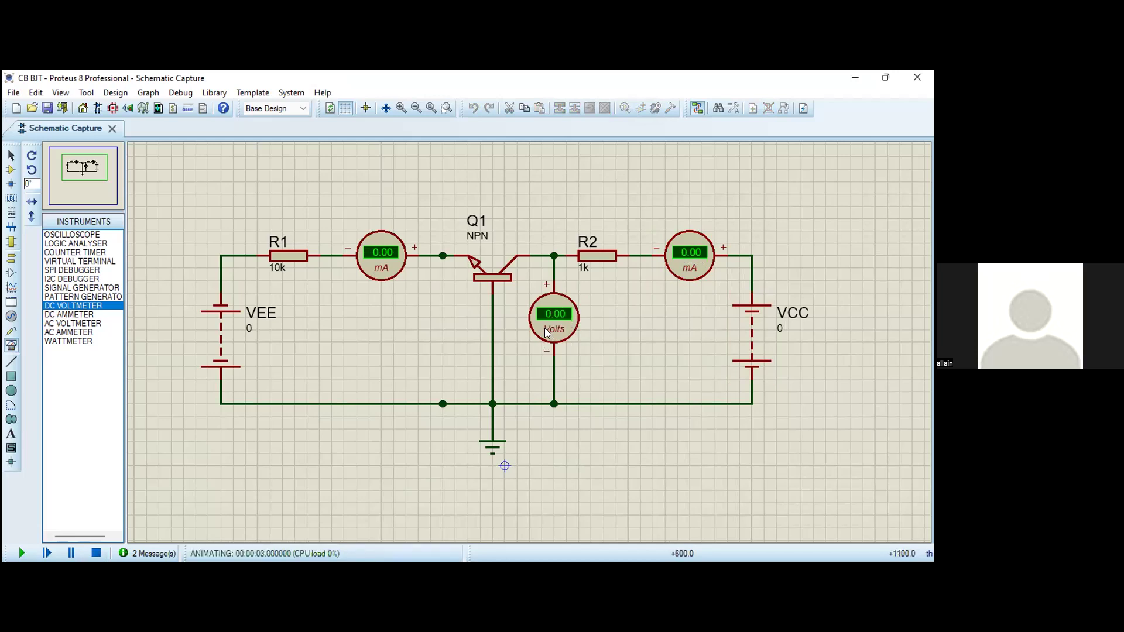
- Stop the simulation, change VCC to 5, and run the simulation again
{"action": "left_click", "coordinate": [96, 552]}
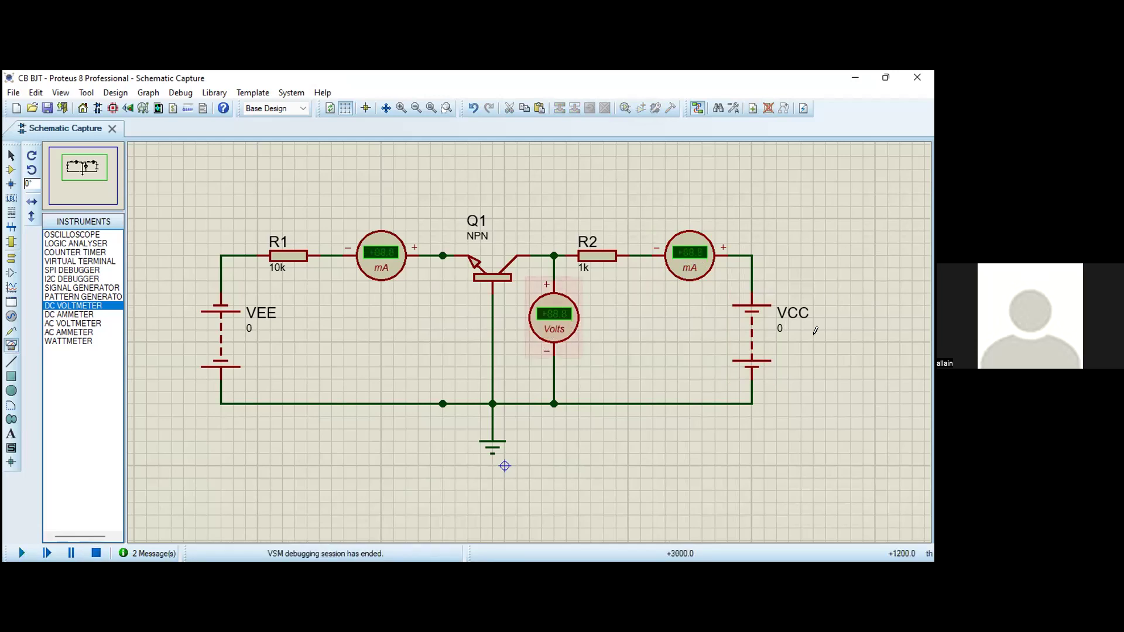
{"action": "left_click", "coordinate": [777, 334]}
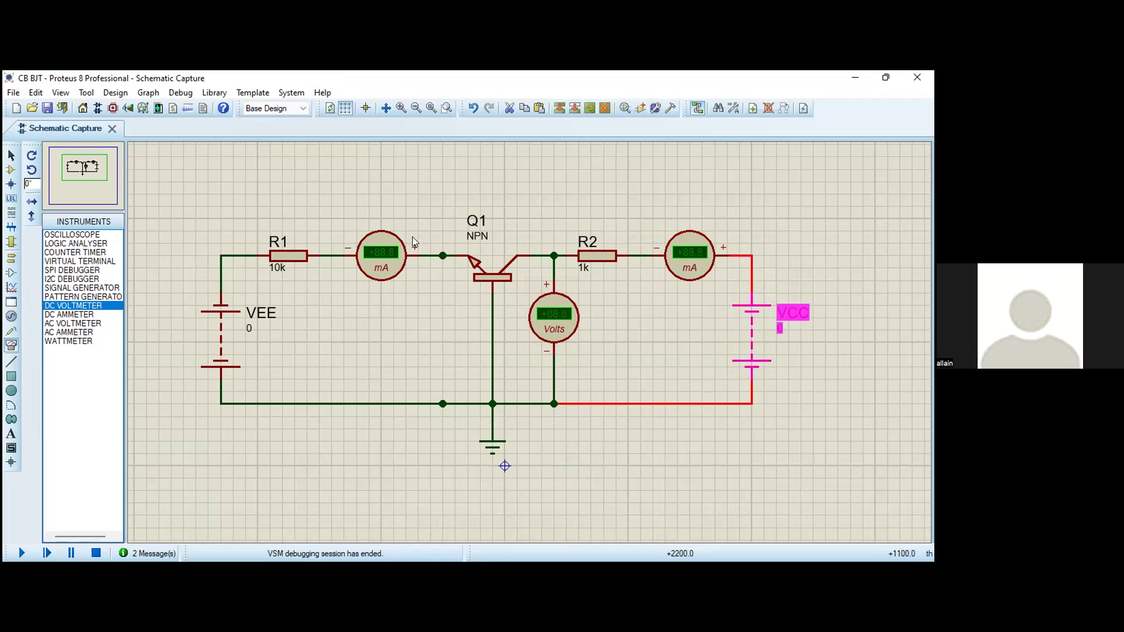
{"action": "left_click", "coordinate": [777, 334]}
{"action": "type", "text": "5"}
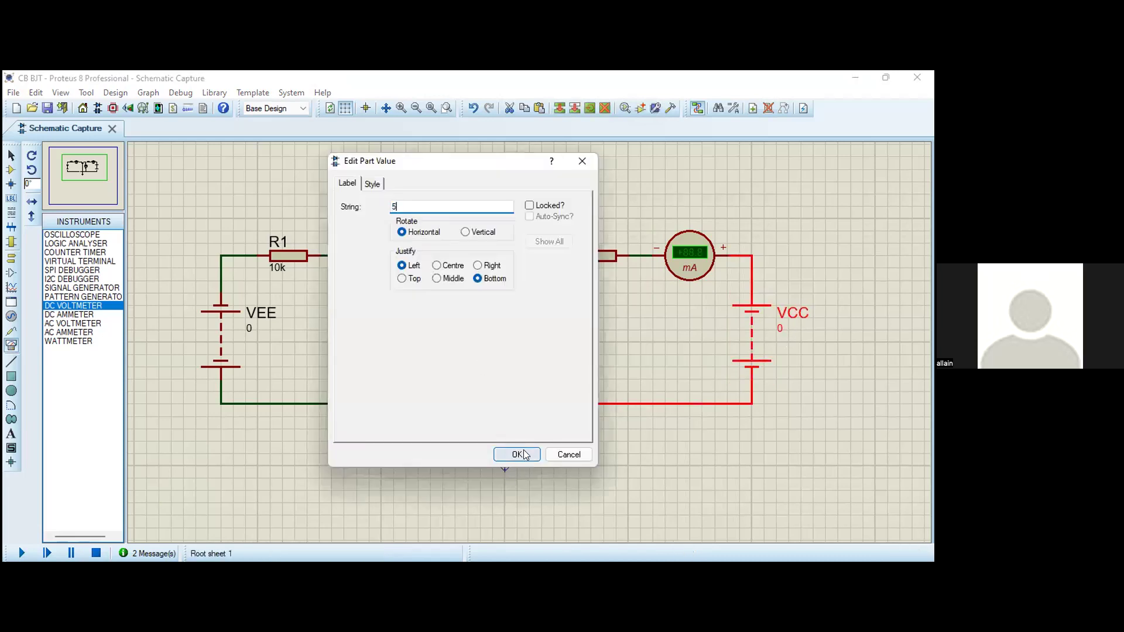
{"action": "left_click", "coordinate": [517, 454]}
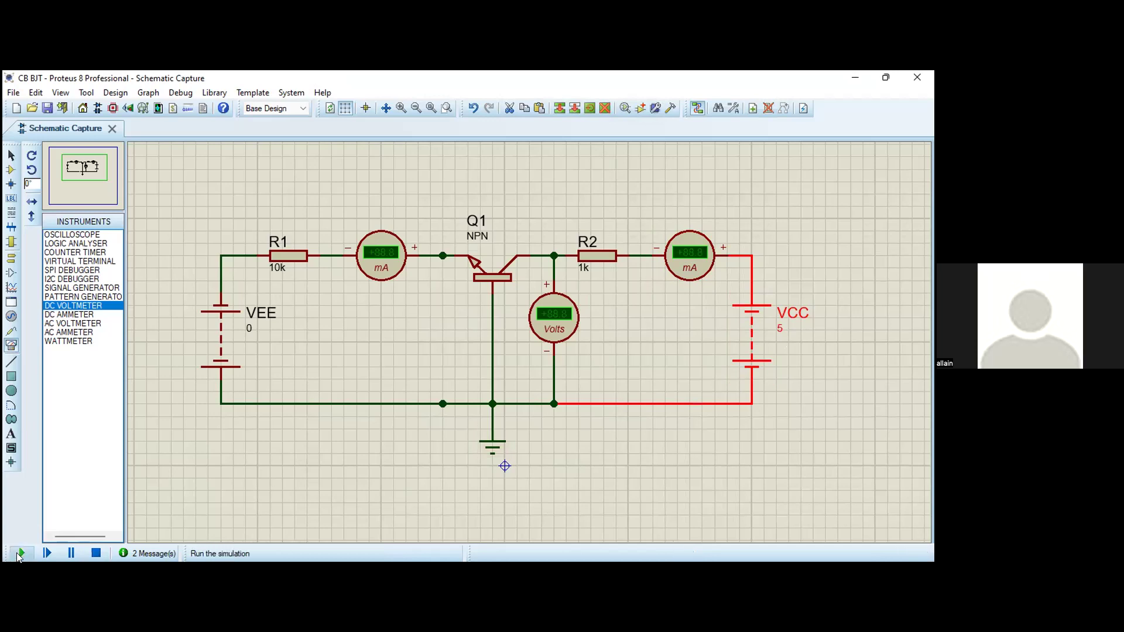
{"action": "left_click", "coordinate": [20, 551]}
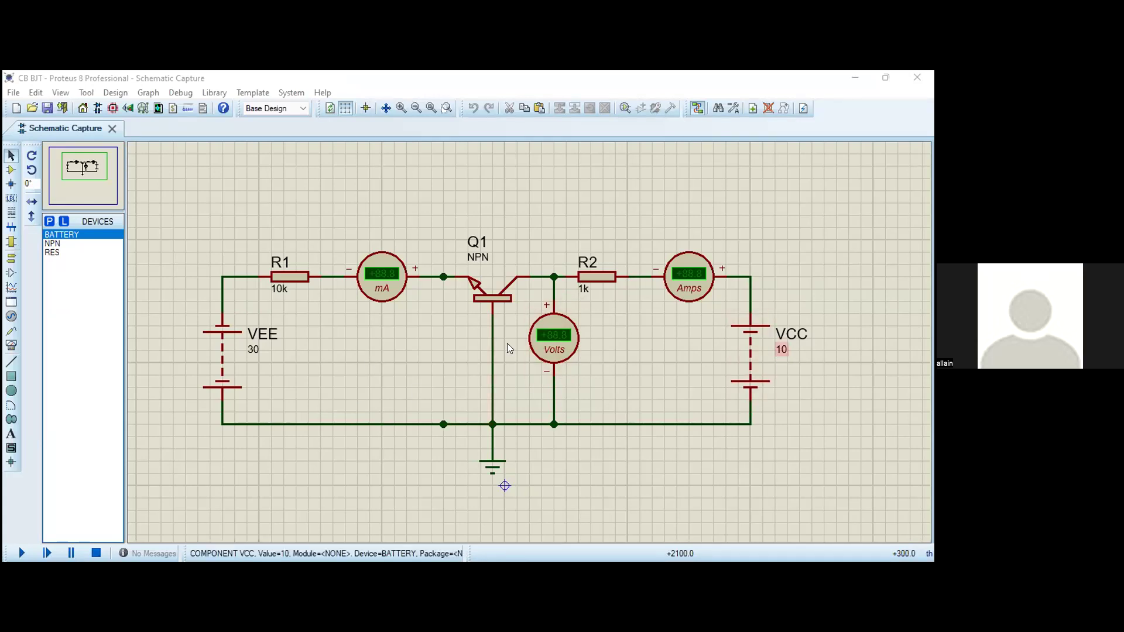
- Set VEE to 0 and VCC to 30, then run and stop the simulation
{"action": "left_click", "coordinate": [253, 351]}
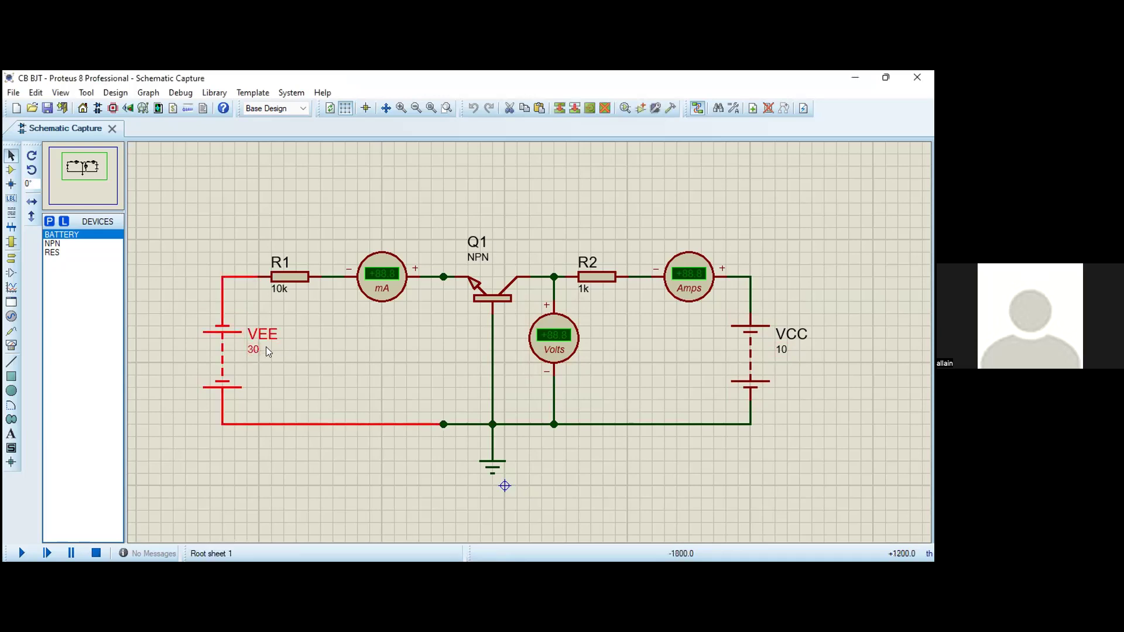
{"action": "left_click", "coordinate": [252, 350]}
{"action": "type", "text": "0"}
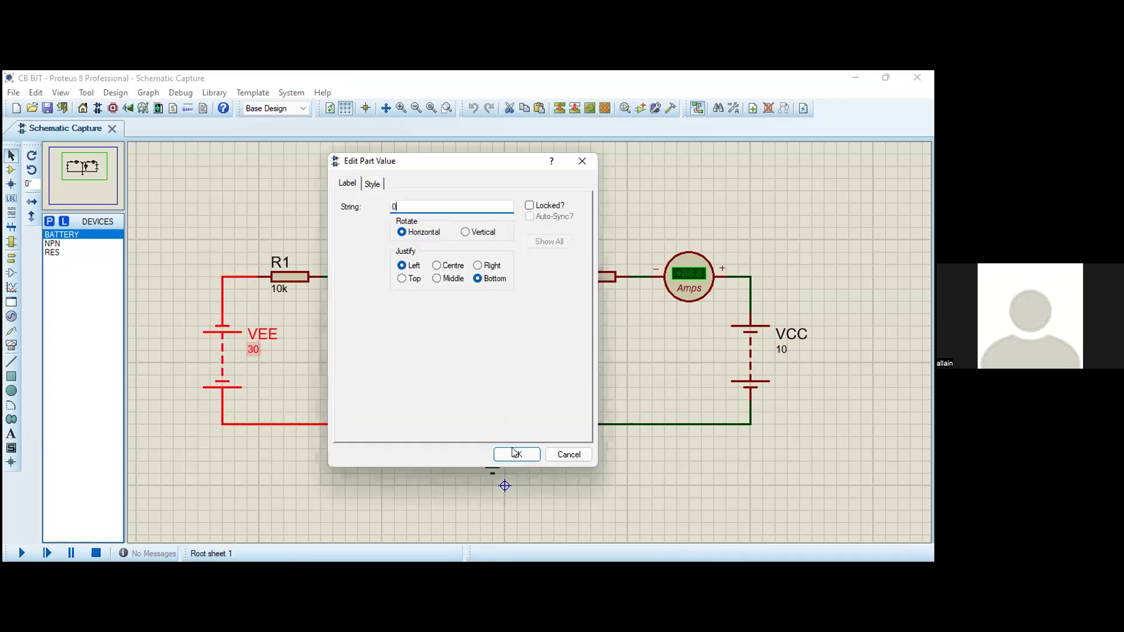
{"action": "left_click", "coordinate": [517, 454]}
{"action": "left_click", "coordinate": [775, 358]}
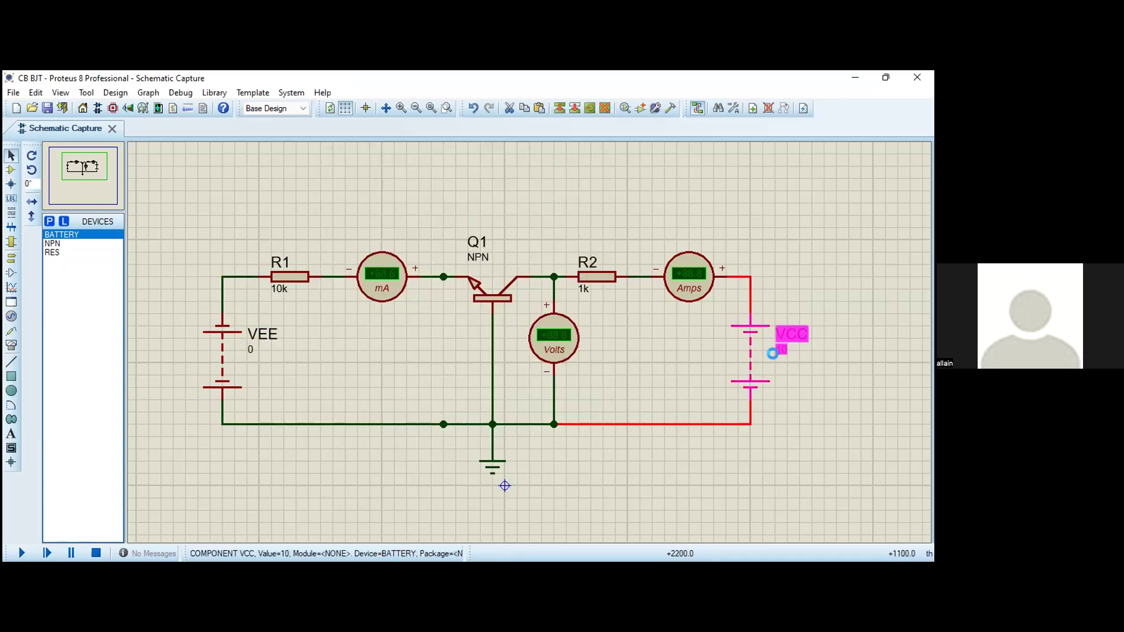
{"action": "left_click", "coordinate": [778, 351]}
{"action": "type", "text": "30"}
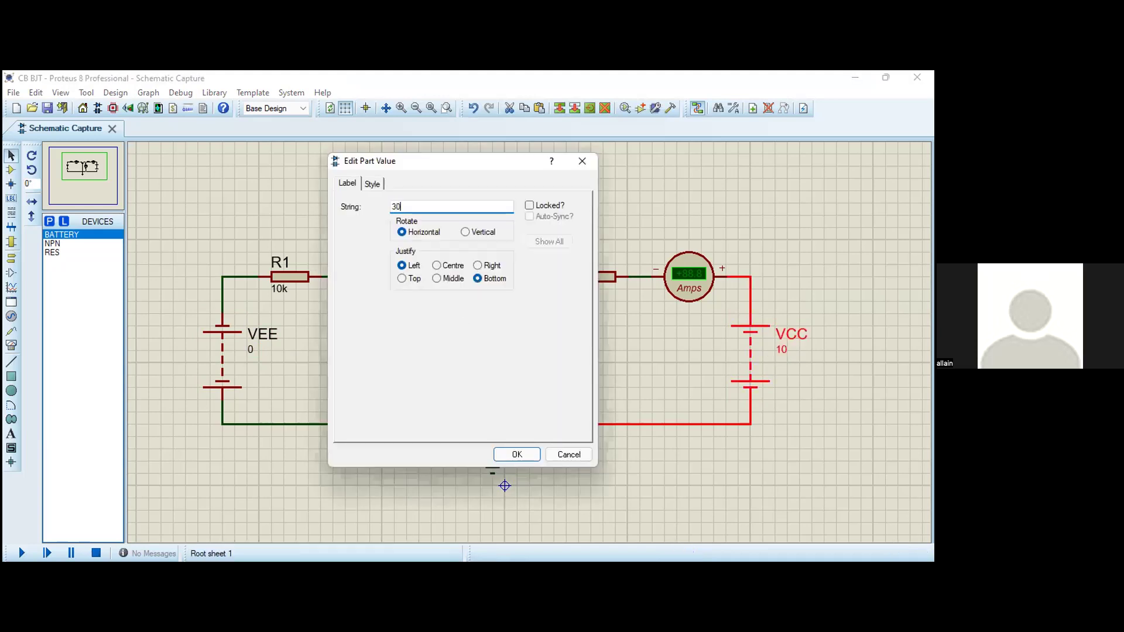
{"action": "key", "text": "Return"}
{"action": "left_click", "coordinate": [21, 553]}
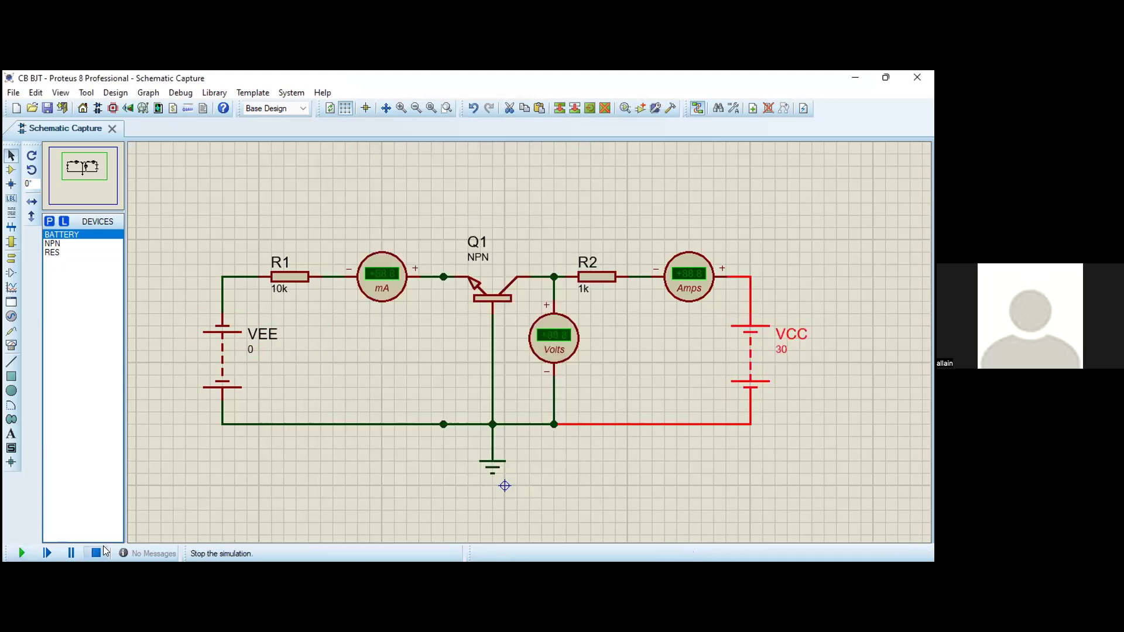
{"action": "left_click", "coordinate": [97, 552]}
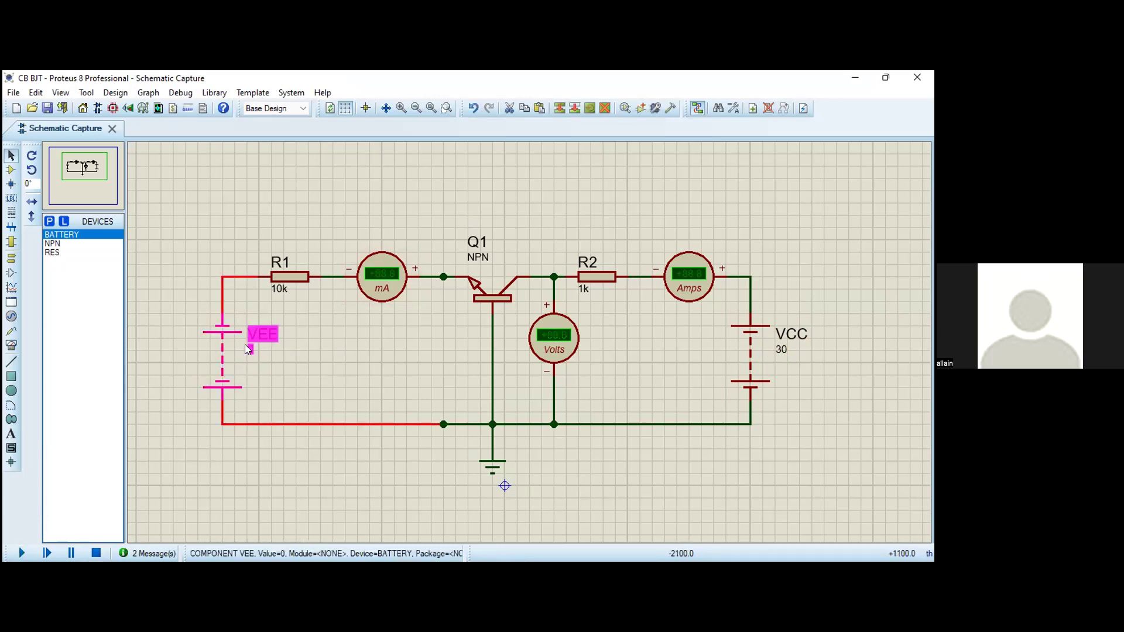
- Change the battery values to VEE 10 and VCC 0
{"action": "double_click", "coordinate": [261, 335]}
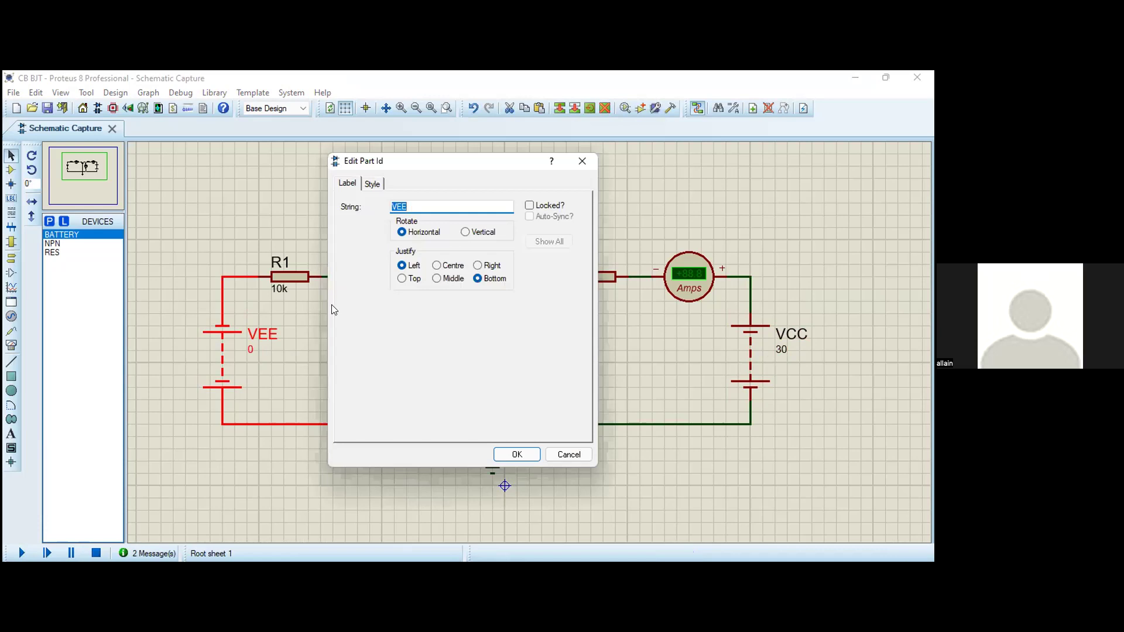
{"action": "key", "text": "Escape"}
{"action": "double_click", "coordinate": [253, 350]}
{"action": "type", "text": "10"}
{"action": "key", "text": "Return"}
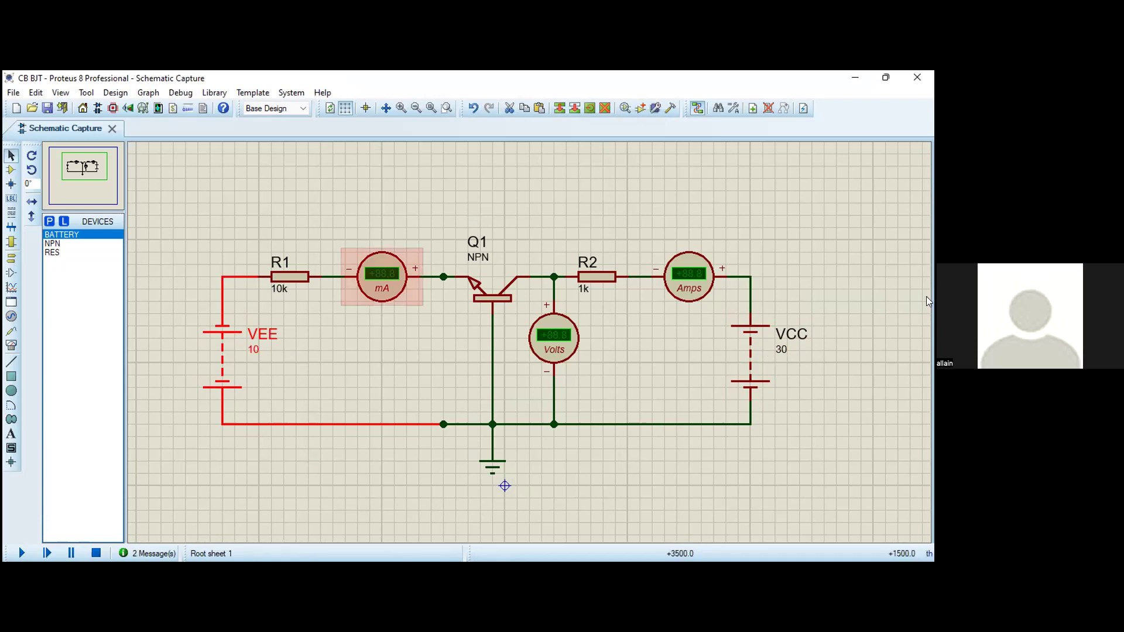
{"action": "double_click", "coordinate": [781, 350]}
{"action": "type", "text": "0"}
{"action": "key", "text": "Return"}
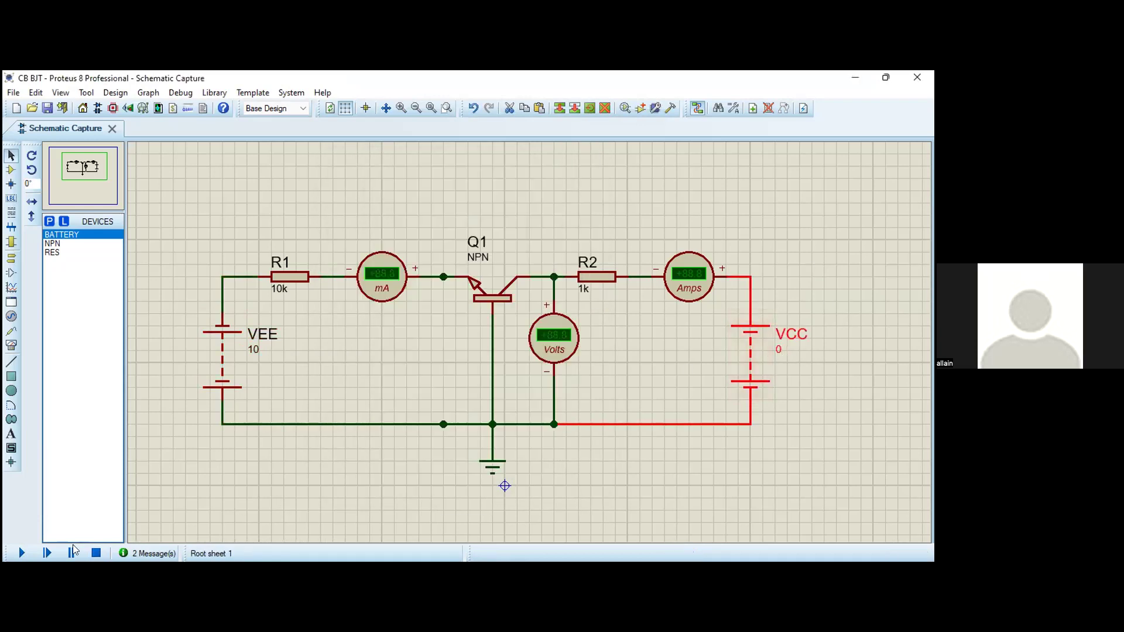
- Simulate at VEE 10, VCC 0, reading +0.92 mA and -0.73 V, then edit VCC's value
{"action": "left_click", "coordinate": [22, 553]}
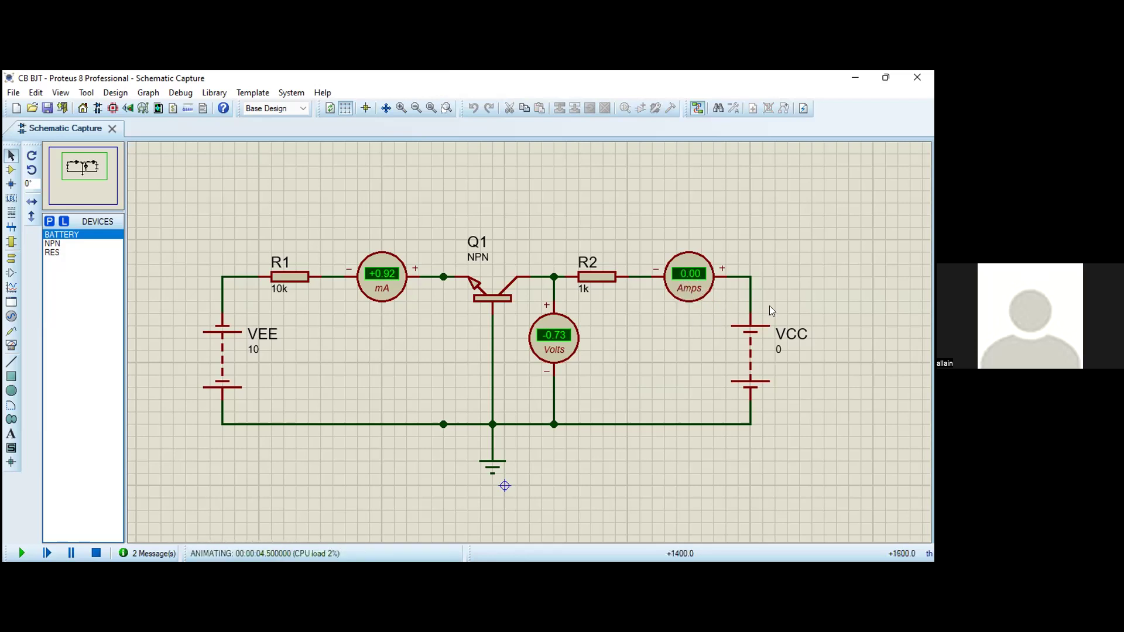
{"action": "left_click", "coordinate": [95, 553]}
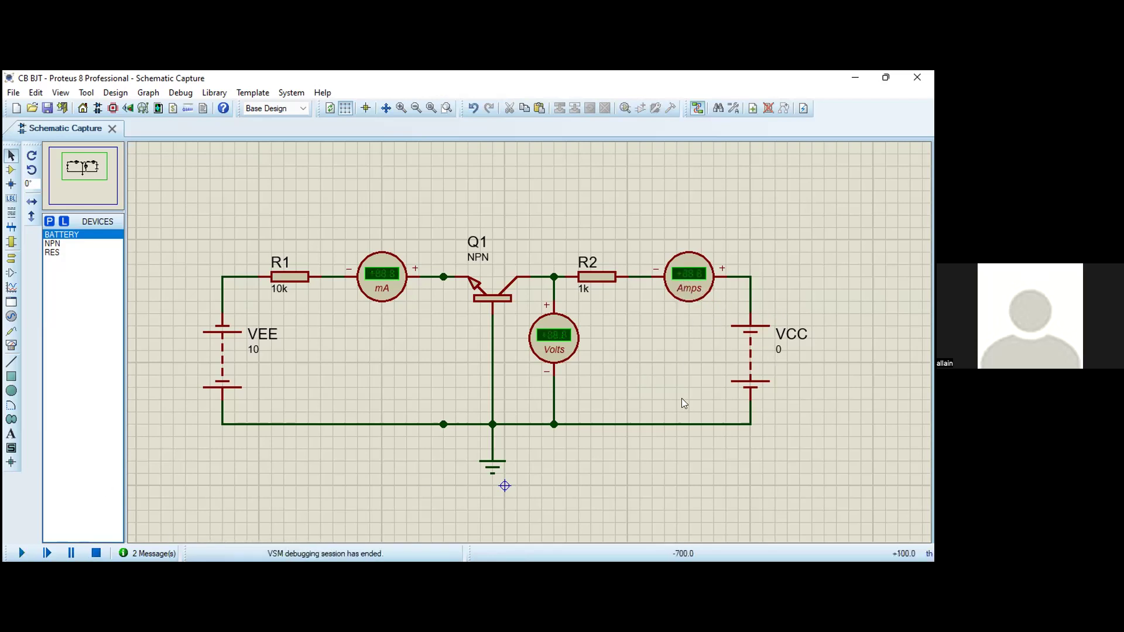
{"action": "double_click", "coordinate": [778, 349]}
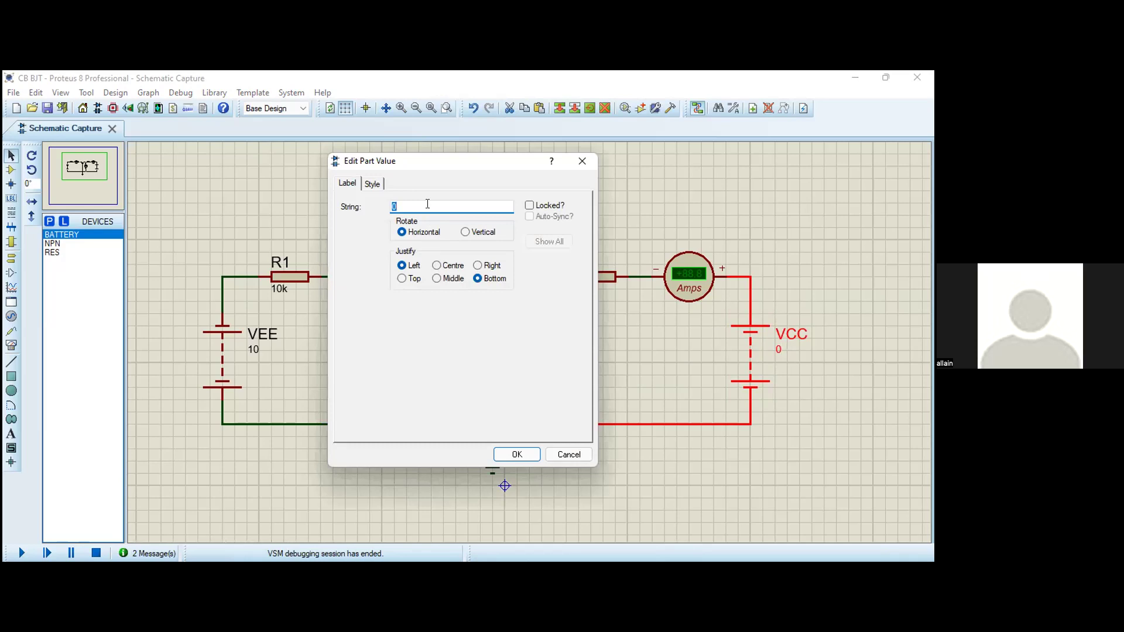
- Set VCC to 5, then run and stop the simulation at VEE 10
{"action": "type", "text": "5"}
{"action": "key", "text": "Return"}
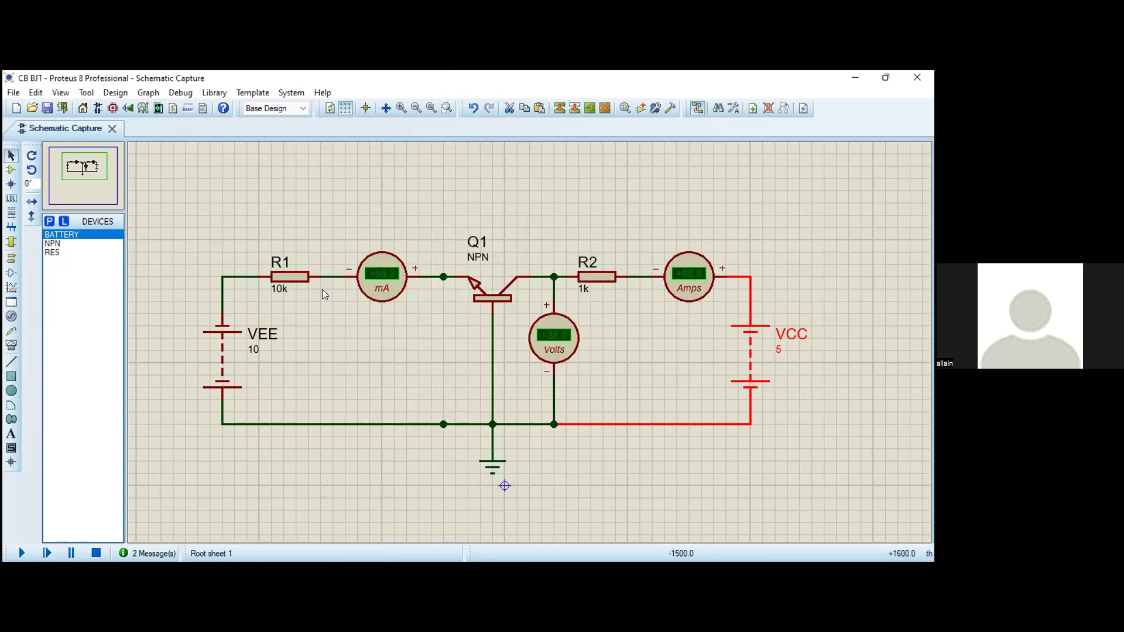
{"action": "left_click", "coordinate": [22, 554]}
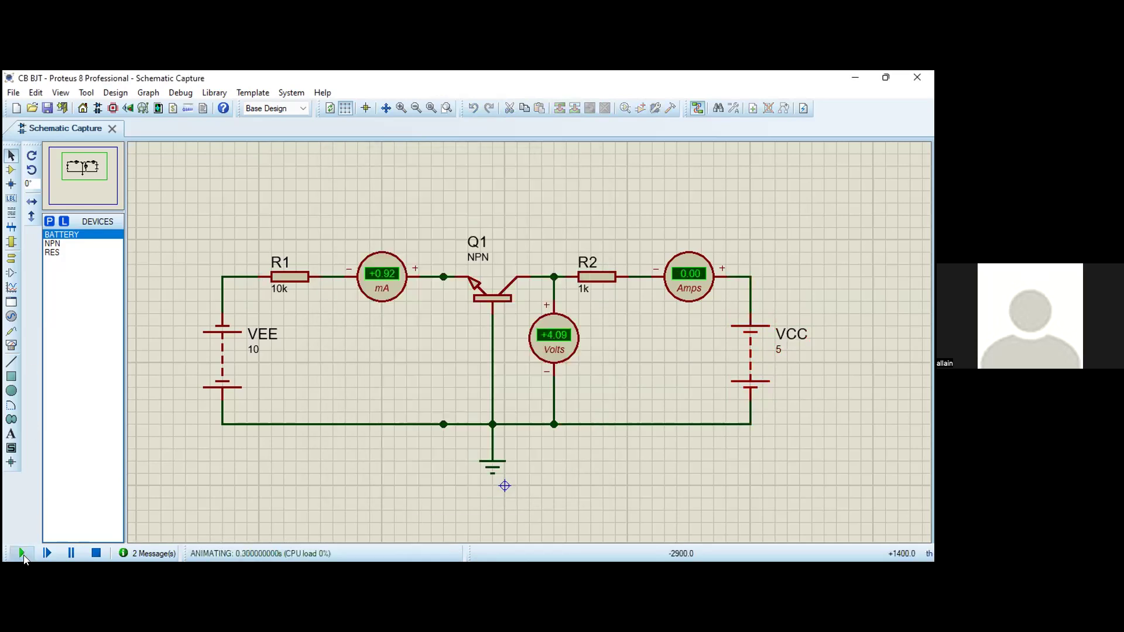
{"action": "left_click", "coordinate": [96, 552]}
- Switch the collector ammeter's display range to Milliamps and rerun, giving 0.91 mA and 4.09 V
{"action": "left_click", "coordinate": [696, 294]}
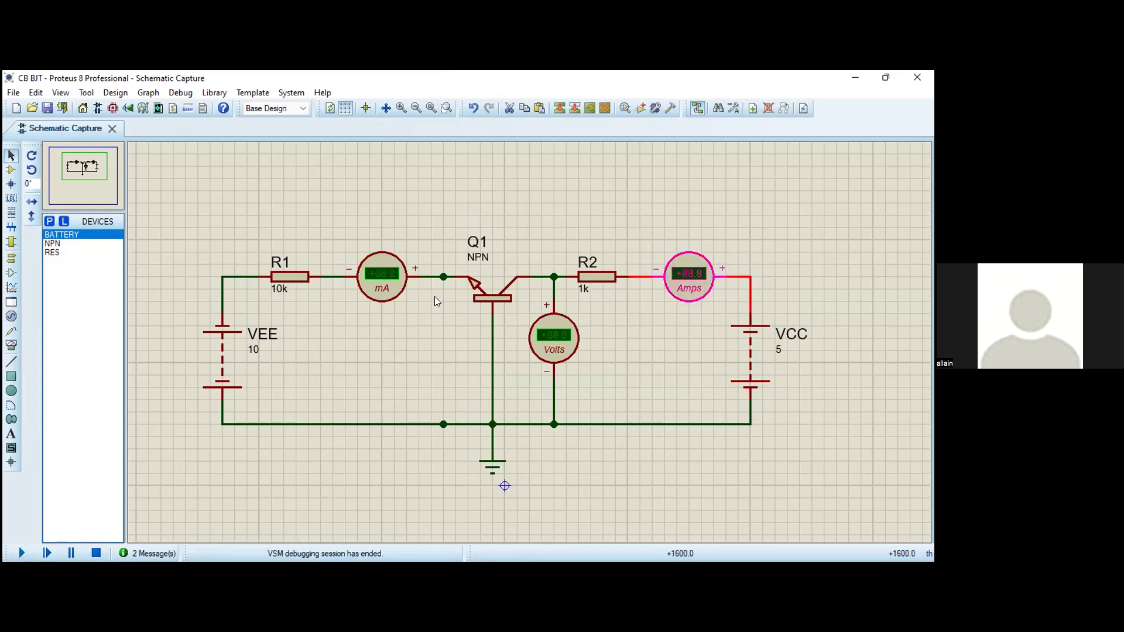
{"action": "key", "text": "ctrl+e"}
{"action": "left_click", "coordinate": [442, 270]}
{"action": "left_click", "coordinate": [421, 299]}
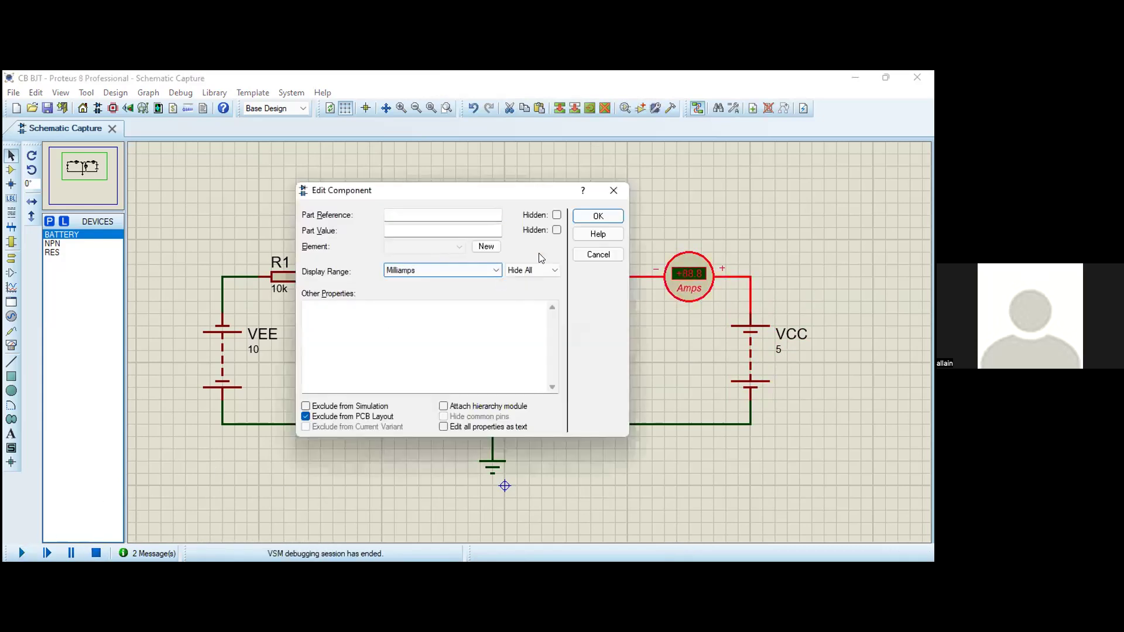
{"action": "left_click", "coordinate": [595, 218]}
{"action": "left_click", "coordinate": [646, 345]}
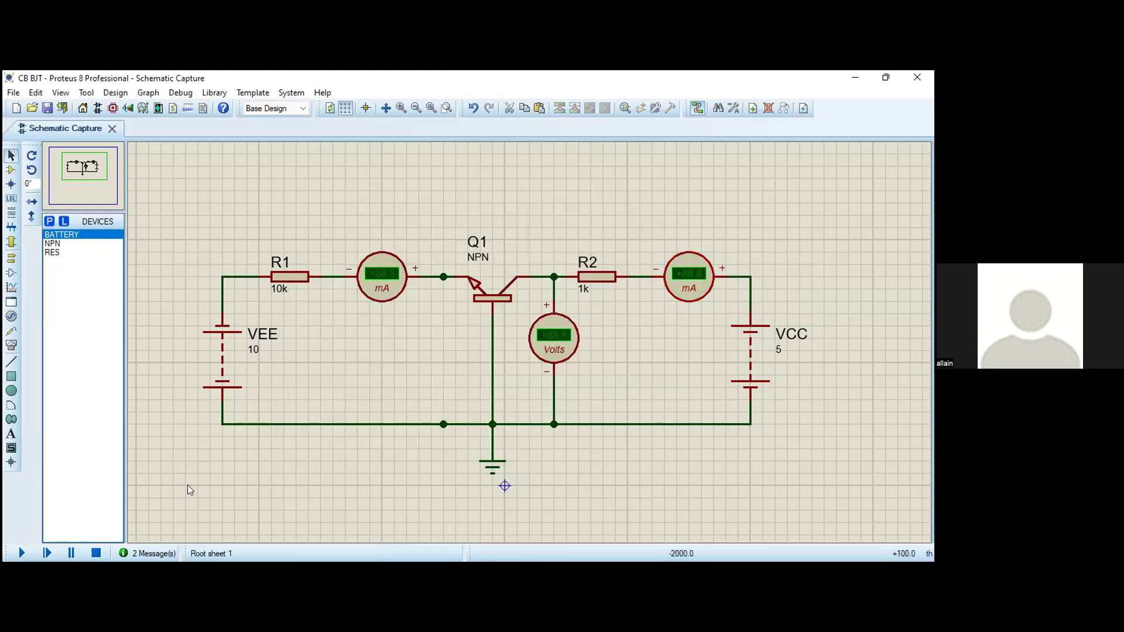
{"action": "left_click", "coordinate": [22, 553]}
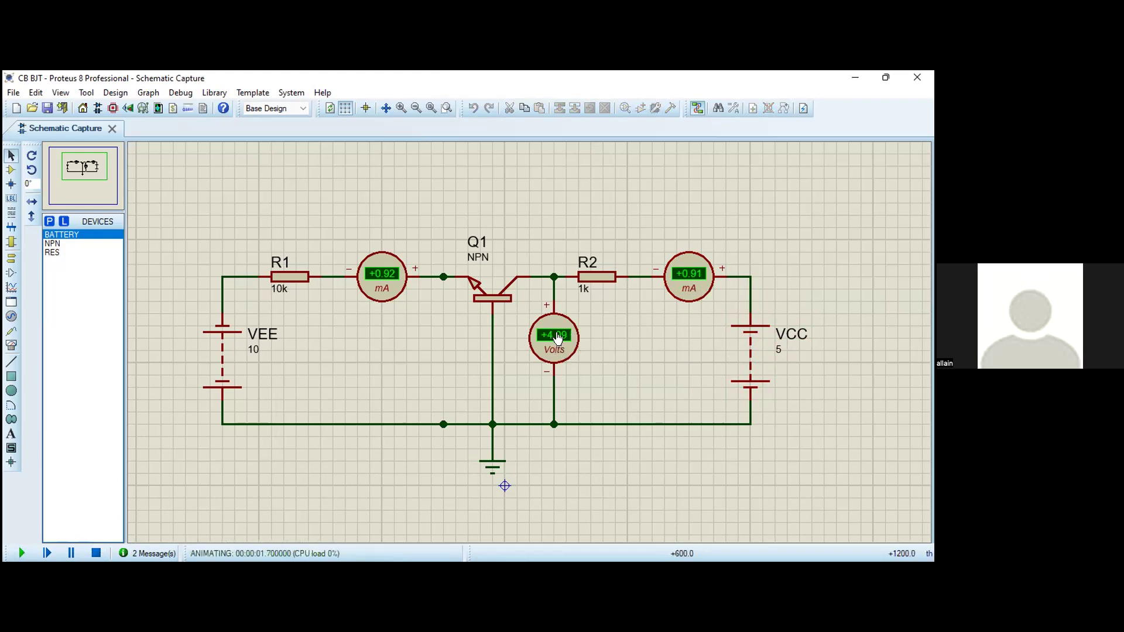
{"action": "left_click", "coordinate": [96, 553]}
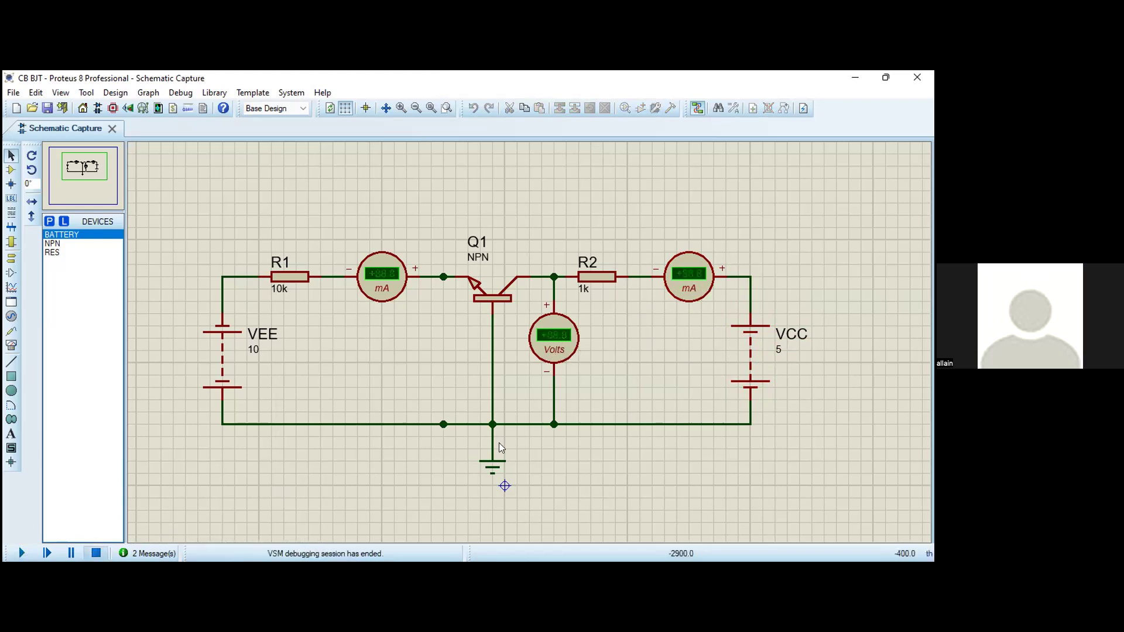
- Confirm VCC at 10, then run and stop the simulation at VEE 10, VCC 10
{"action": "left_click", "coordinate": [782, 347]}
{"action": "left_click", "coordinate": [782, 345]}
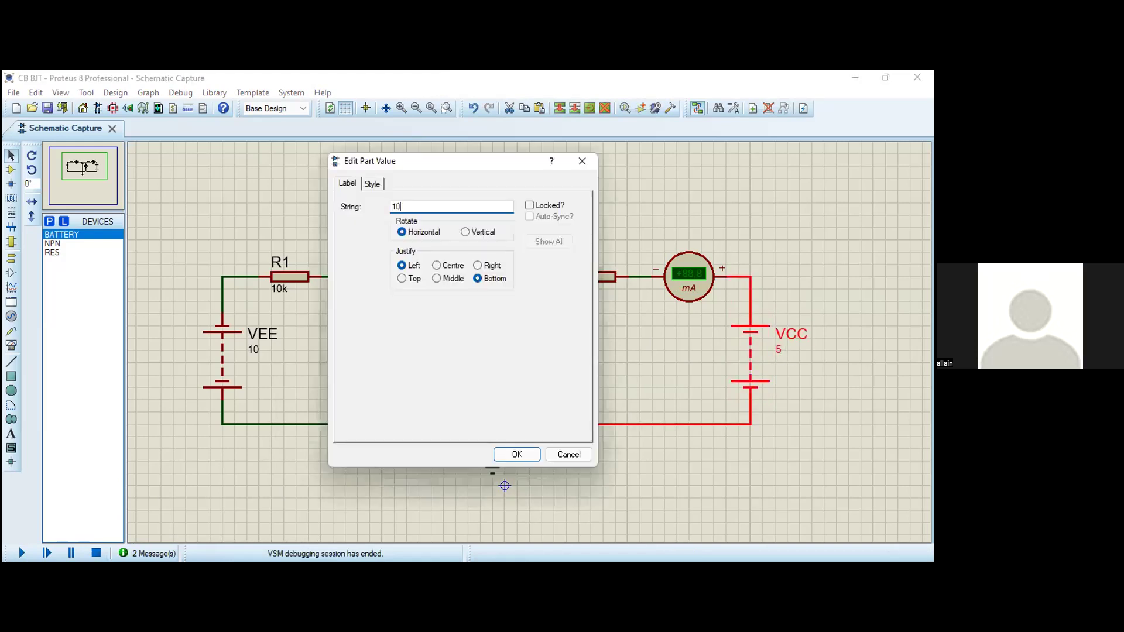
{"action": "key", "text": "Return"}
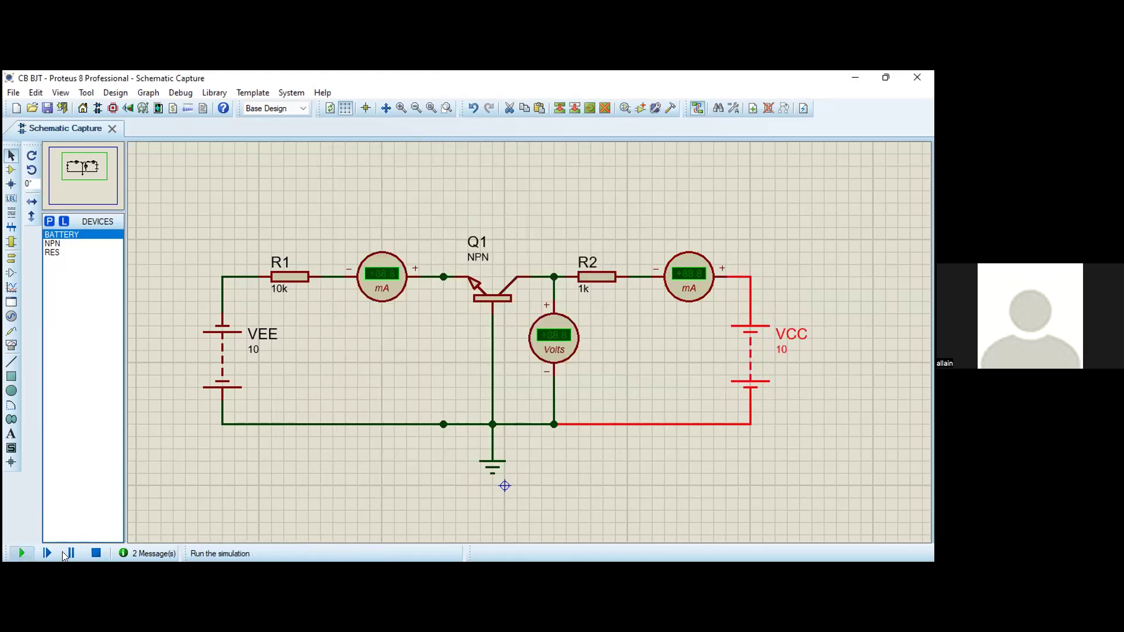
{"action": "left_click", "coordinate": [22, 553]}
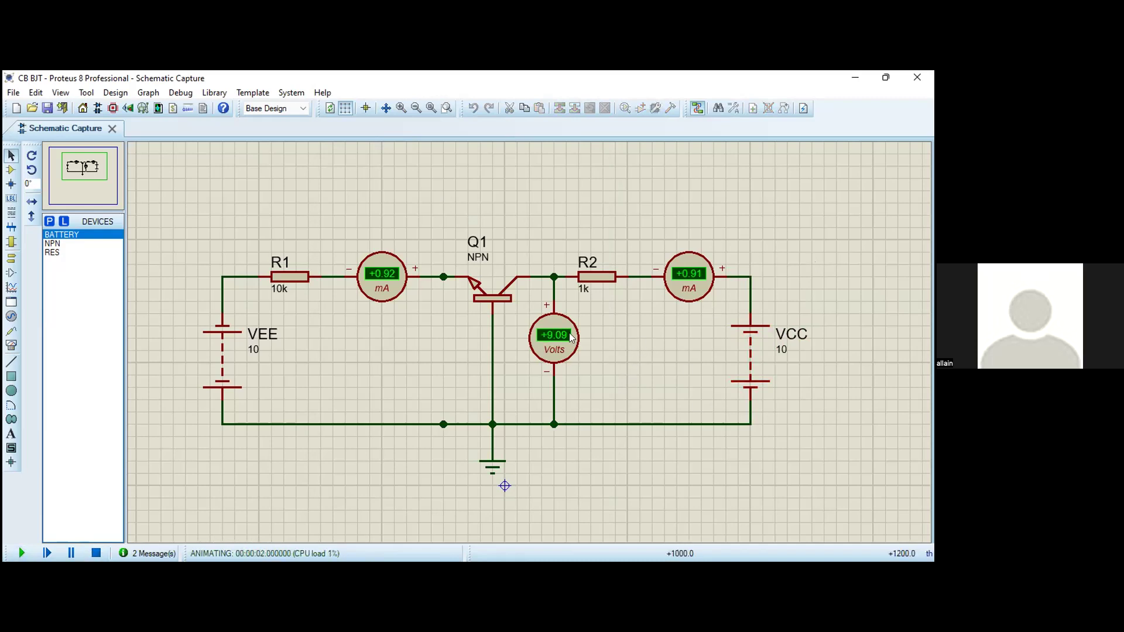
{"action": "left_click", "coordinate": [96, 553]}
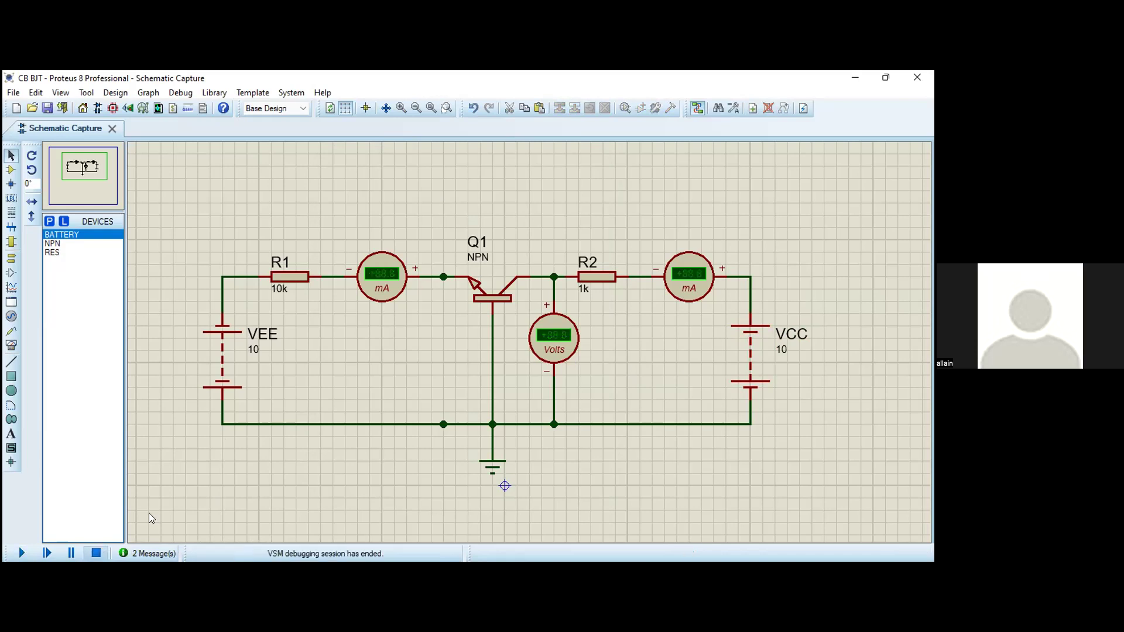
- Set VEE to 30 and VCC to 0, then run and stop the simulation
{"action": "double_click", "coordinate": [252, 350]}
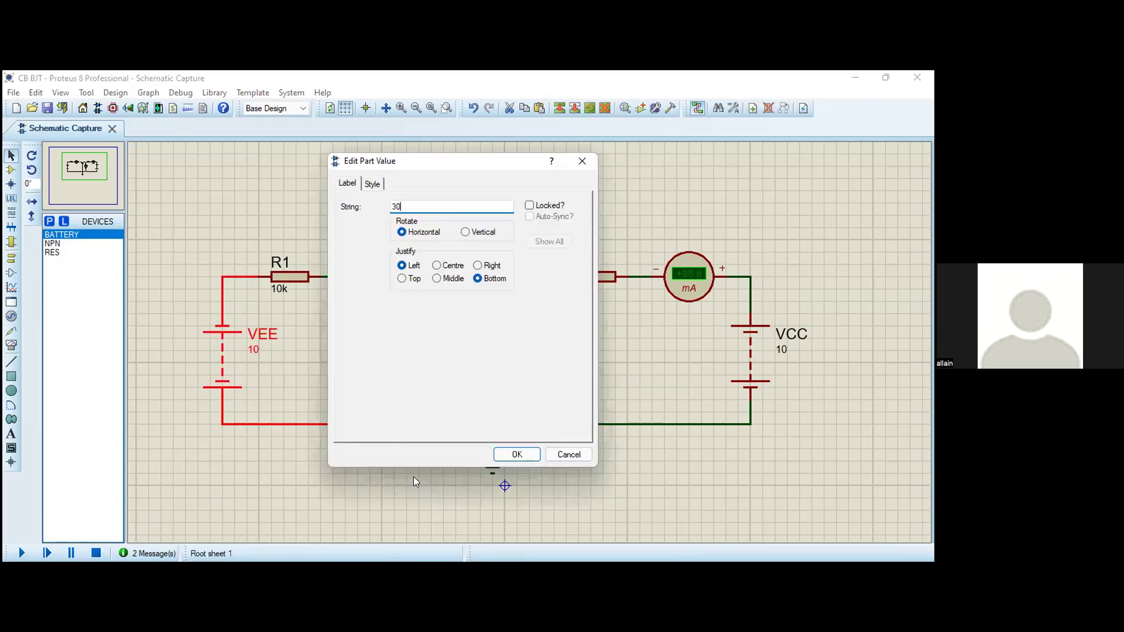
{"action": "left_click", "coordinate": [516, 454]}
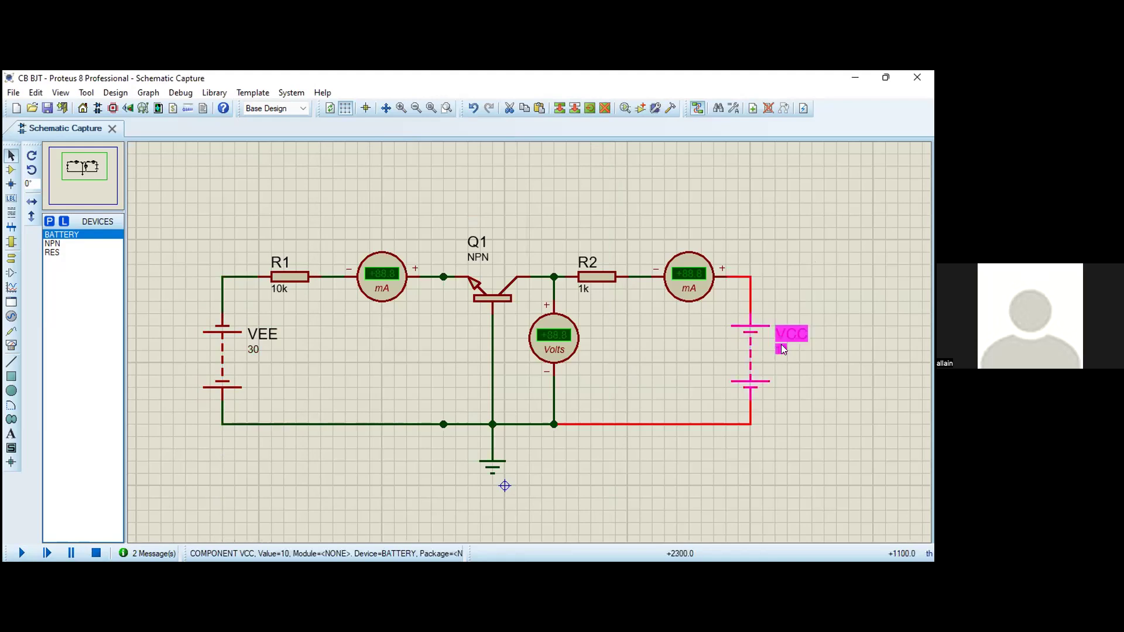
{"action": "double_click", "coordinate": [781, 350]}
{"action": "type", "text": "0"}
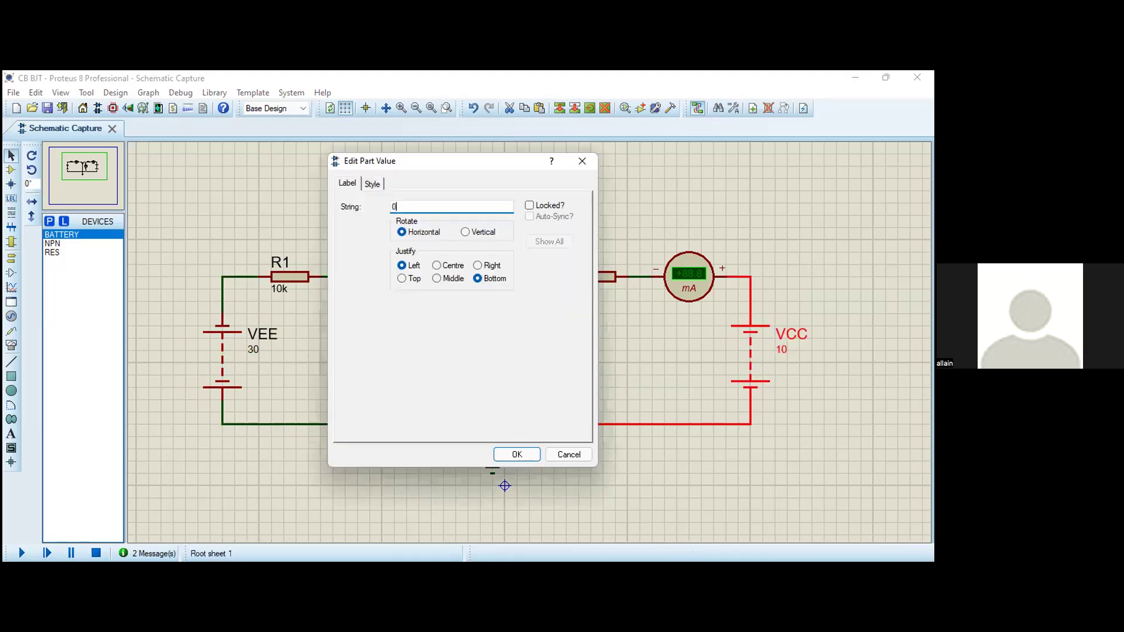
{"action": "left_click", "coordinate": [517, 454]}
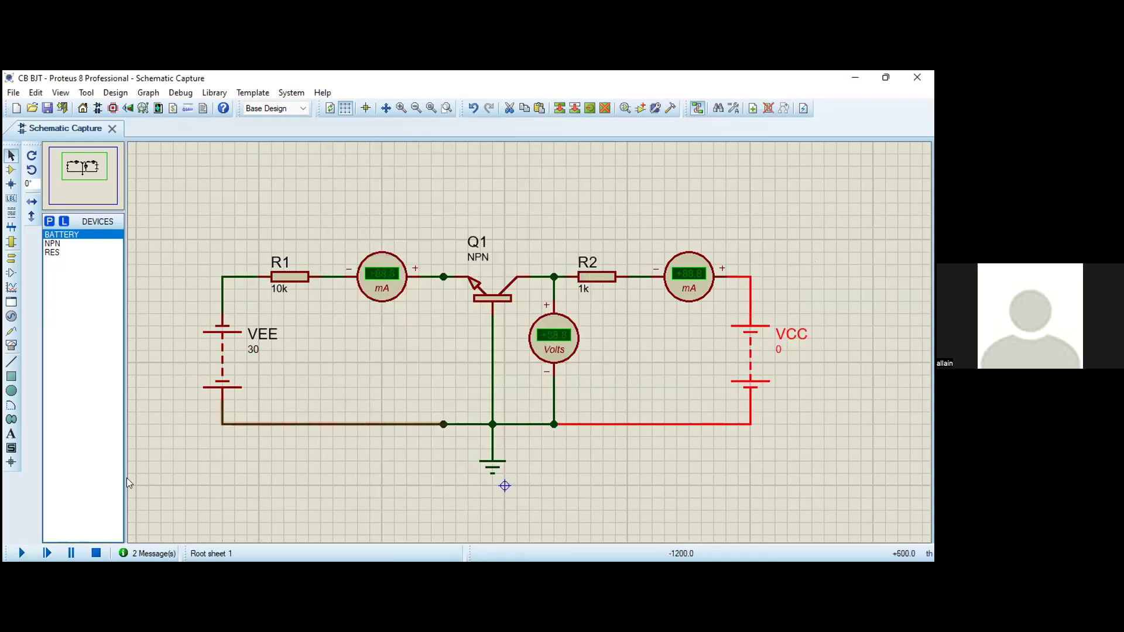
{"action": "left_click", "coordinate": [22, 553]}
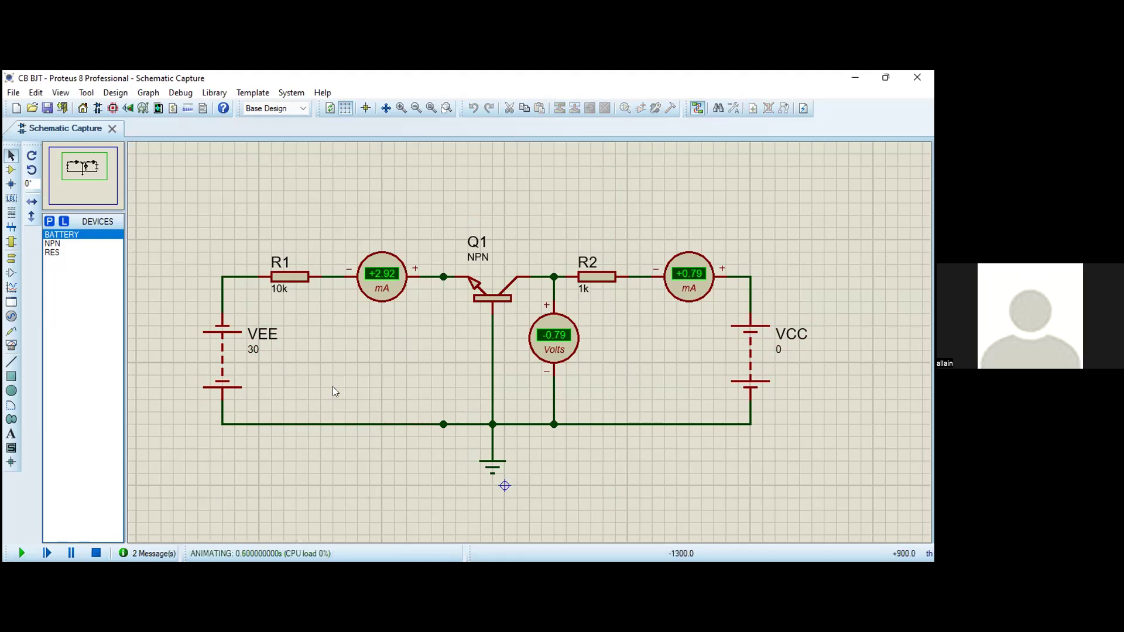
{"action": "left_click", "coordinate": [96, 553]}
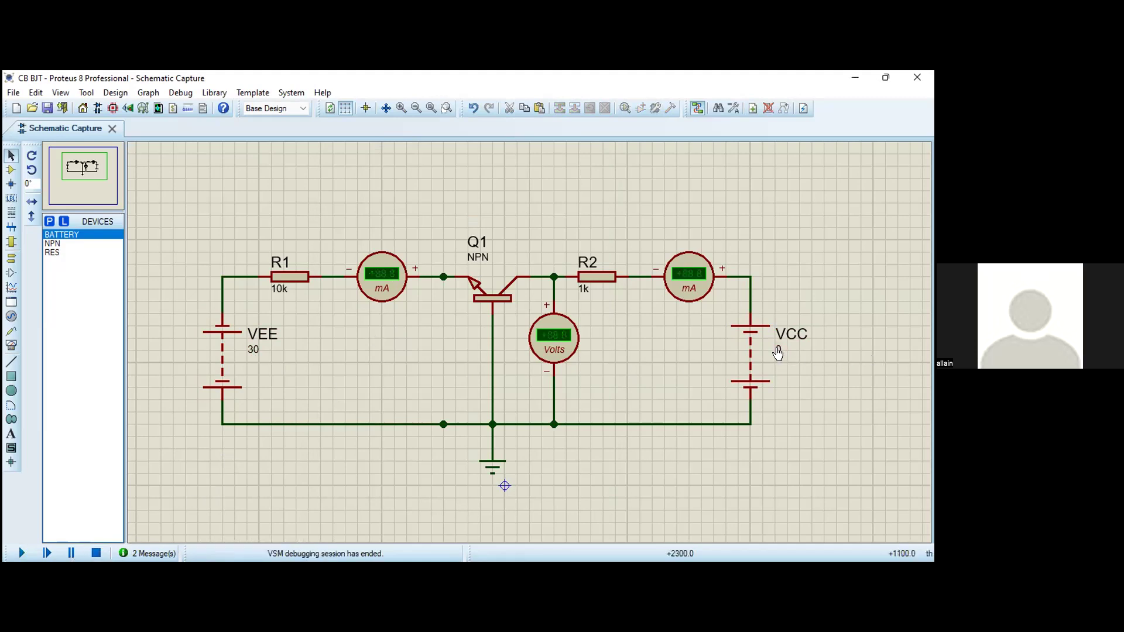
- Change VCC to 5 and start the simulation at VEE 30
{"action": "left_click", "coordinate": [779, 350]}
{"action": "left_click", "coordinate": [779, 350]}
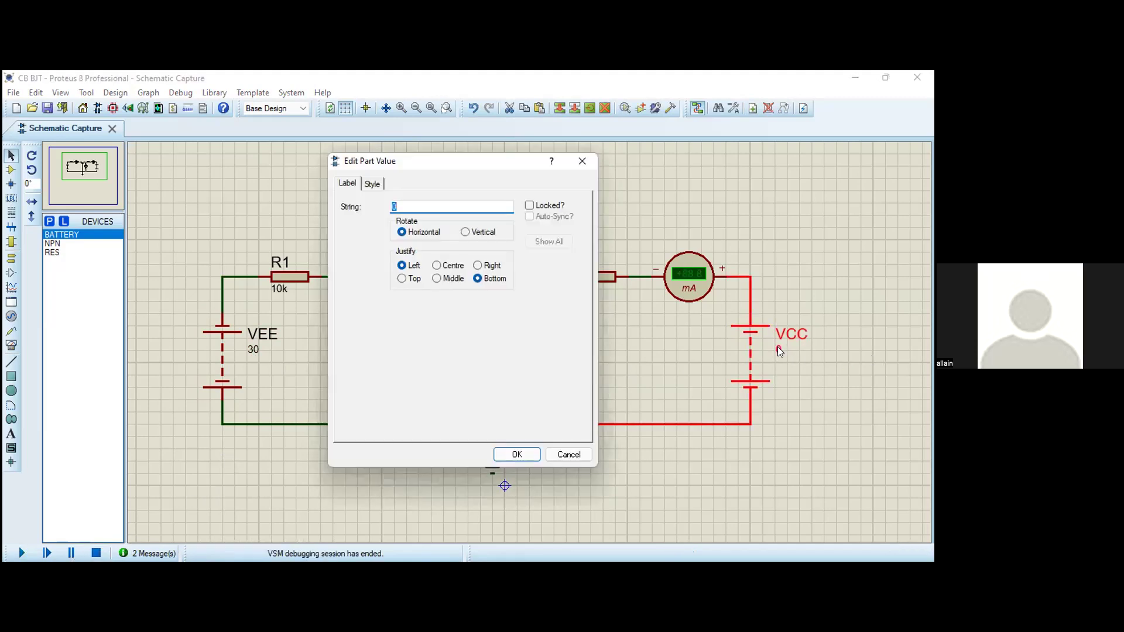
{"action": "type", "text": "5"}
{"action": "key", "text": "Return"}
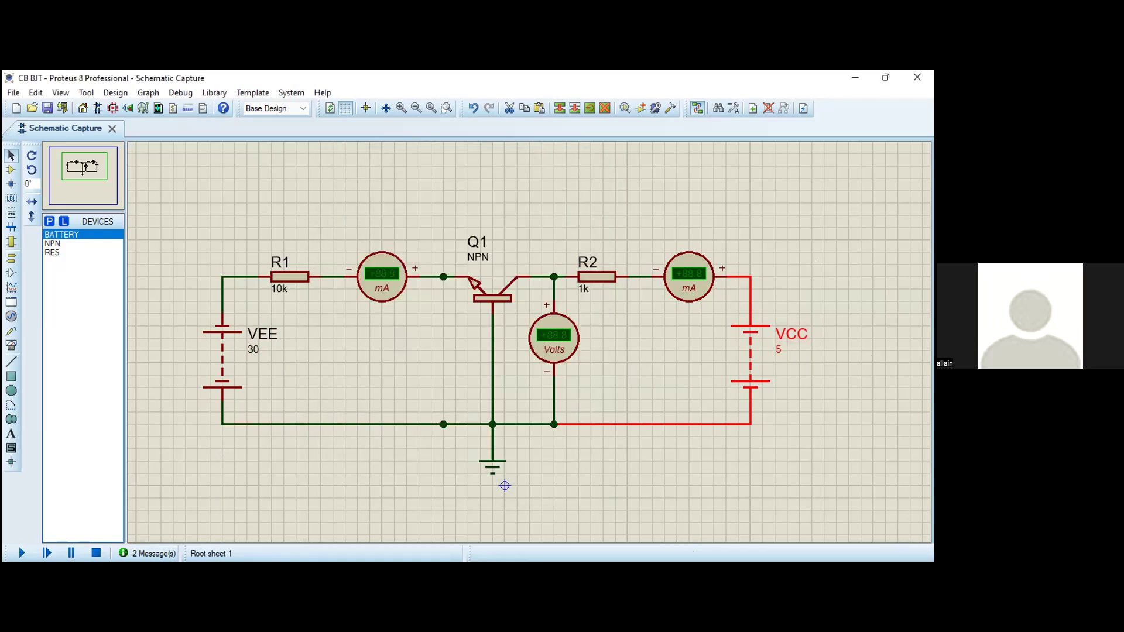
{"action": "left_click", "coordinate": [18, 553]}
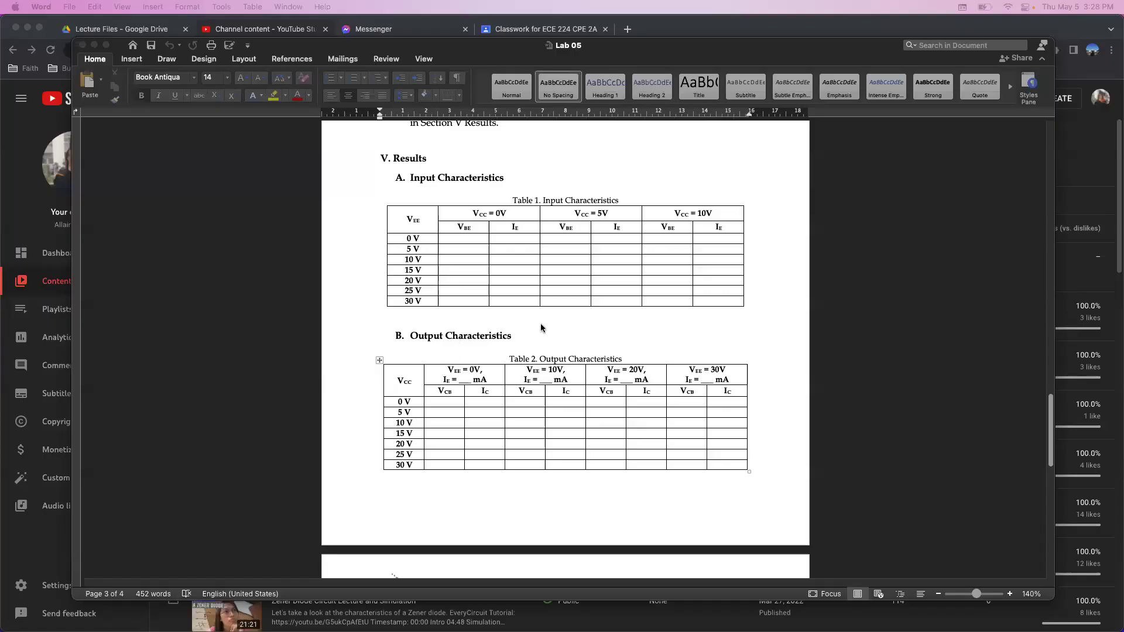
- Highlight Table 1's VCC = 0V heading, VEE rows 0 V to 30 V, and data cells
{"action": "left_click", "coordinate": [510, 270]}
{"action": "scroll", "coordinate": [527, 268], "scroll_direction": "down", "scroll_amount": 1}
{"action": "scroll", "coordinate": [527, 268], "scroll_direction": "up", "scroll_amount": 1}
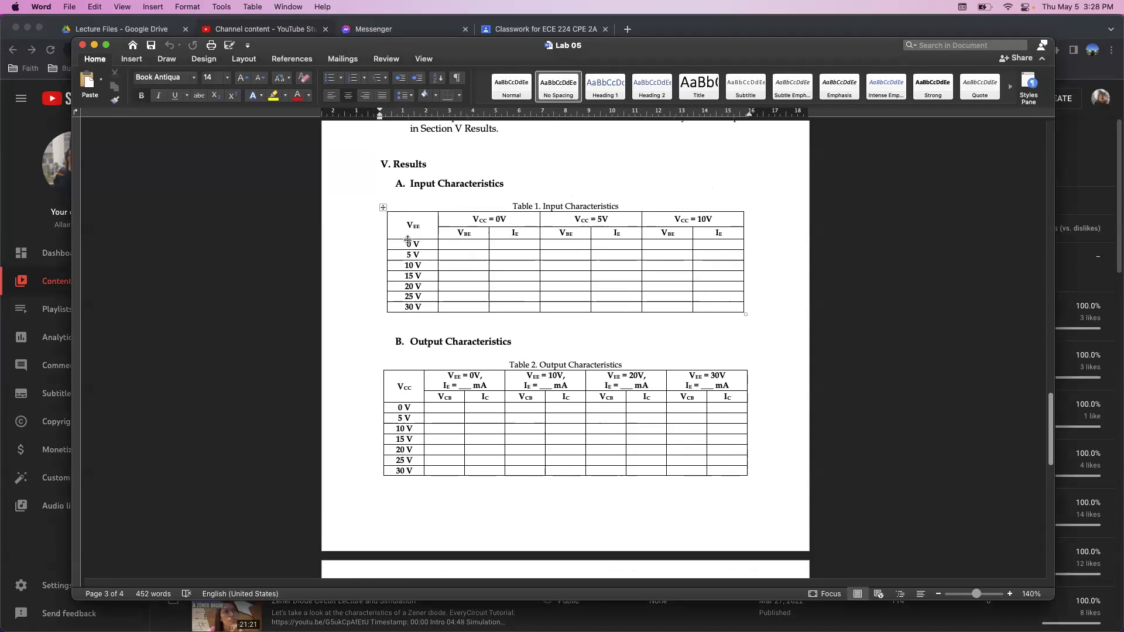
{"action": "left_click", "coordinate": [468, 219]}
{"action": "left_click", "coordinate": [523, 219], "text": "shift"}
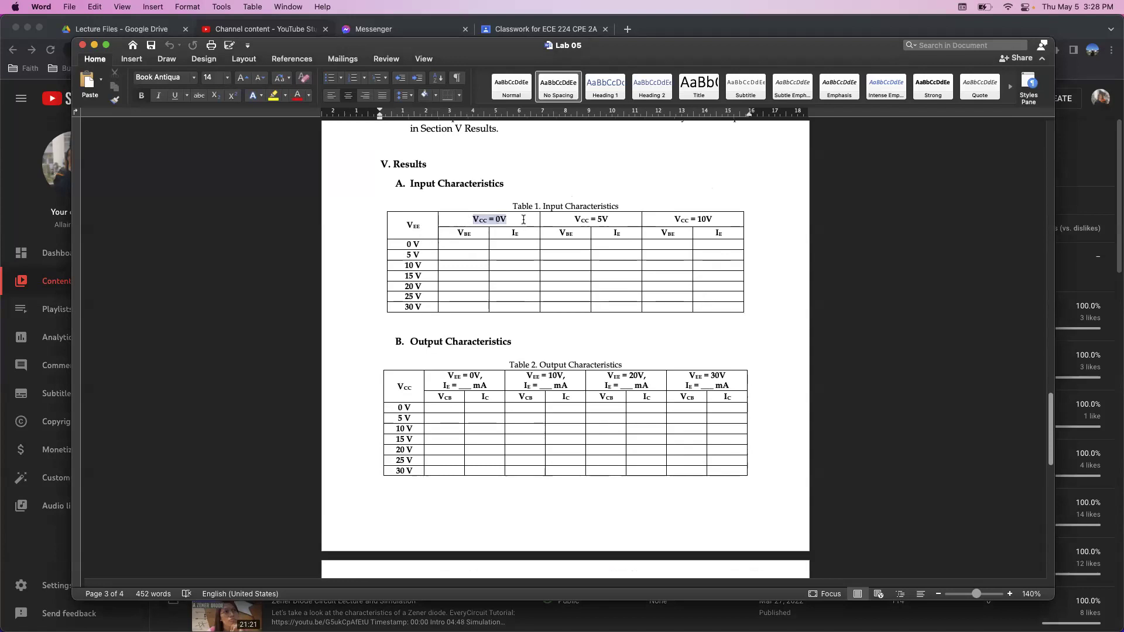
{"action": "left_click_drag", "start_coordinate": [402, 244], "coordinate": [410, 319]}
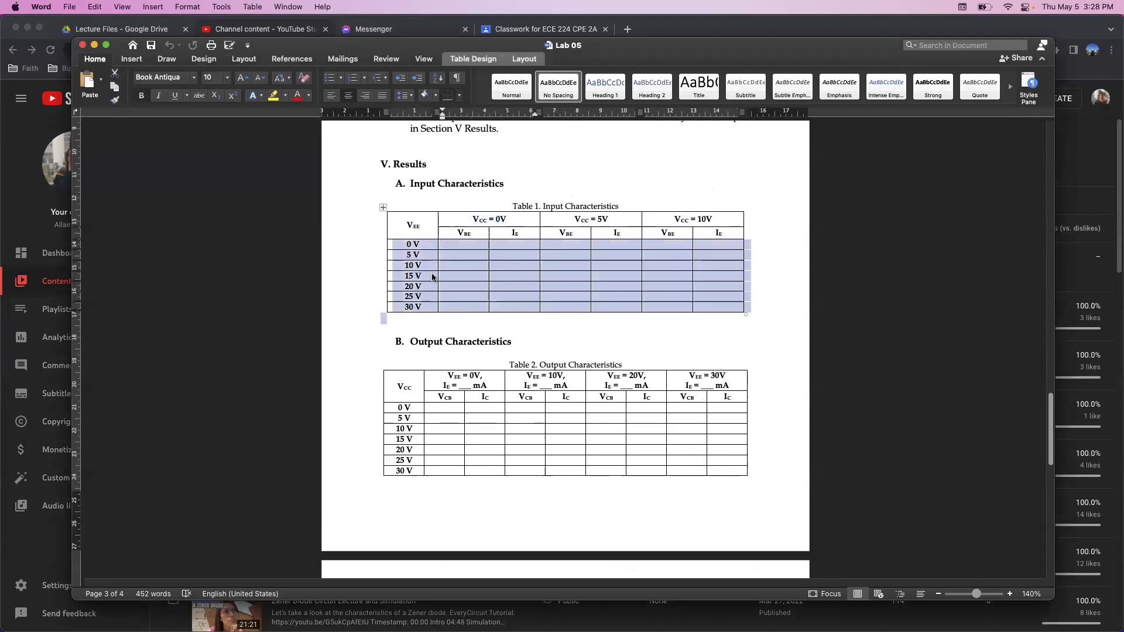
{"action": "left_click_drag", "start_coordinate": [412, 245], "coordinate": [412, 307]}
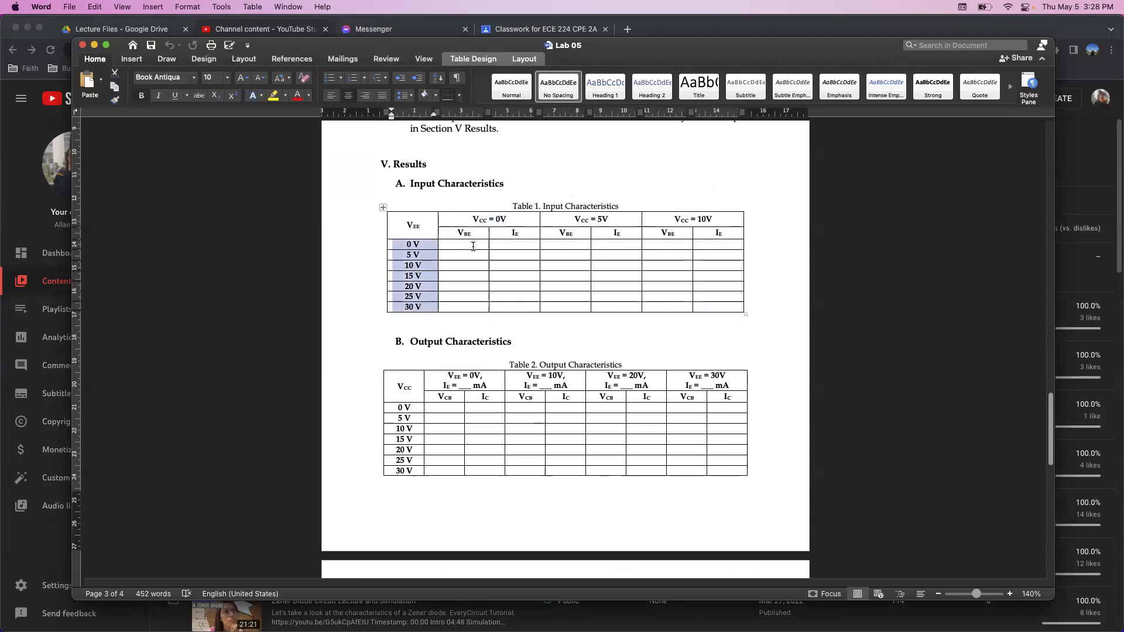
{"action": "left_click_drag", "start_coordinate": [473, 246], "coordinate": [731, 307]}
{"action": "left_click", "coordinate": [515, 286]}
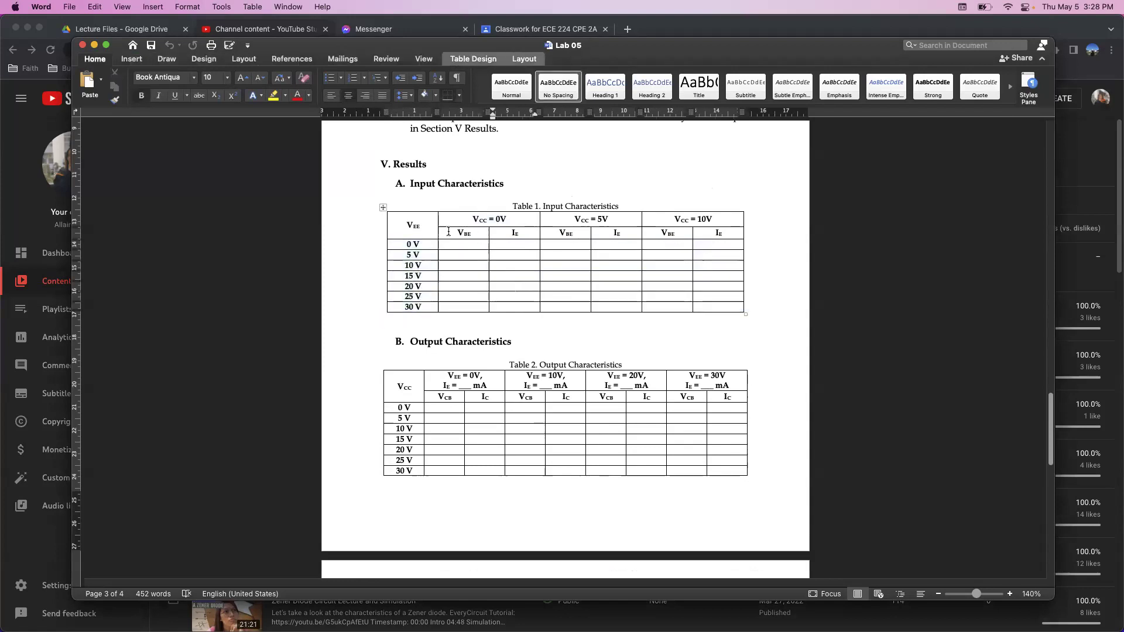
- Highlight the VBE heading under VCC = 0V, then select the input characteristic graph
{"action": "left_click_drag", "start_coordinate": [457, 233], "coordinate": [474, 232]}
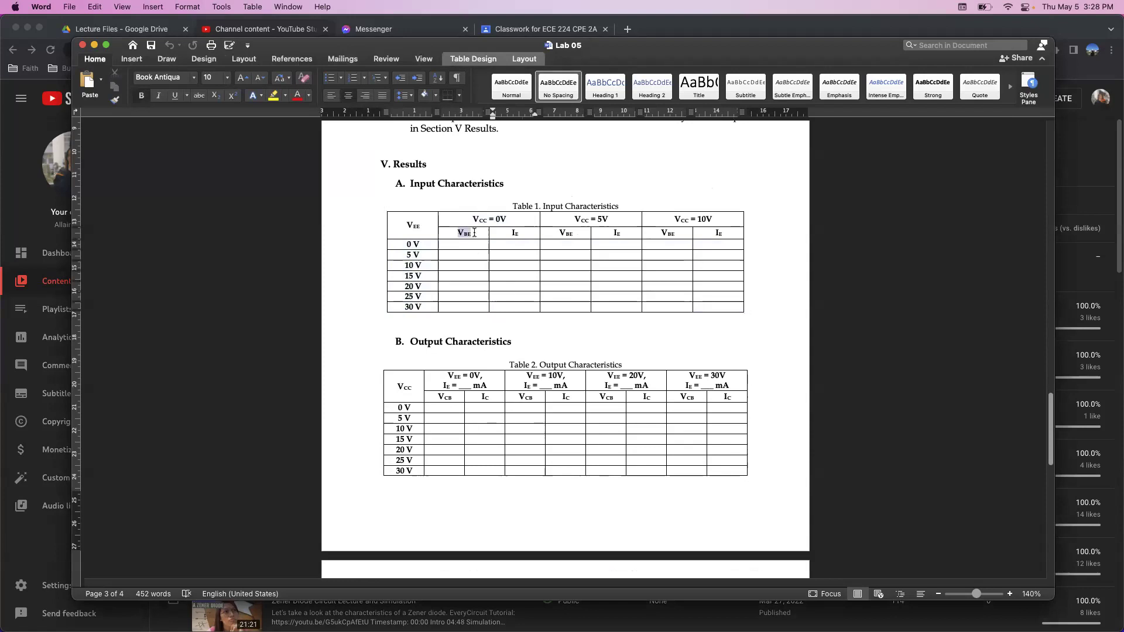
{"action": "left_click", "coordinate": [510, 234]}
{"action": "scroll", "coordinate": [543, 278], "scroll_direction": "up", "scroll_amount": 10}
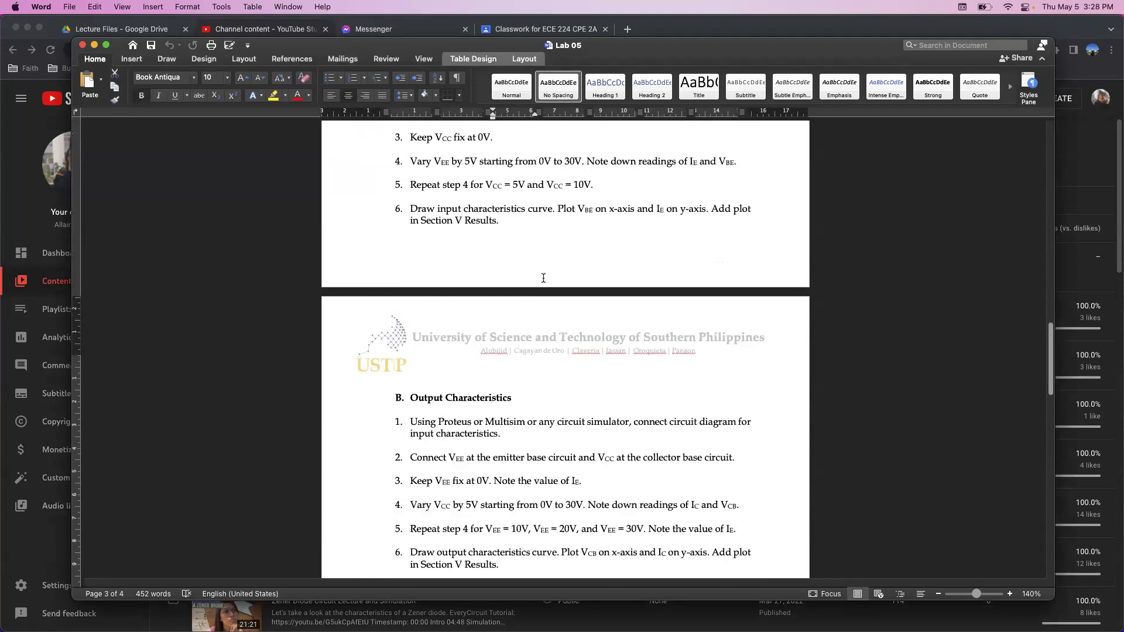
{"action": "scroll", "coordinate": [543, 278], "scroll_direction": "up", "scroll_amount": 15}
{"action": "left_click", "coordinate": [660, 268]}
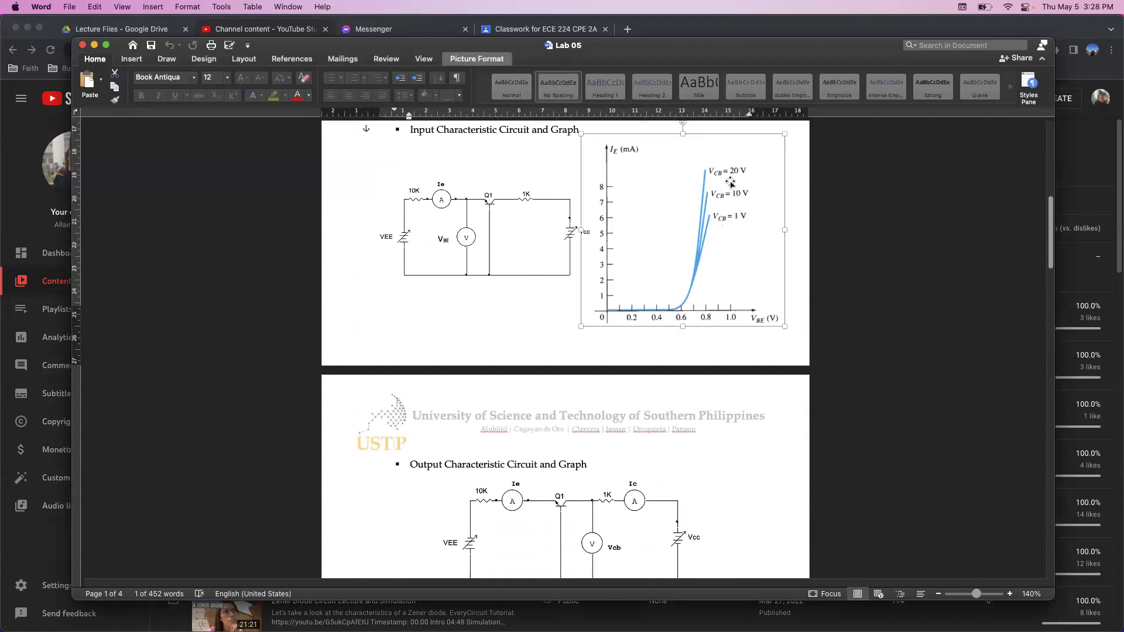
- Highlight Table 2's rows 0 V to 30 V and its VEE = 0V heading cell
{"action": "scroll", "coordinate": [671, 272], "scroll_direction": "down", "scroll_amount": 20}
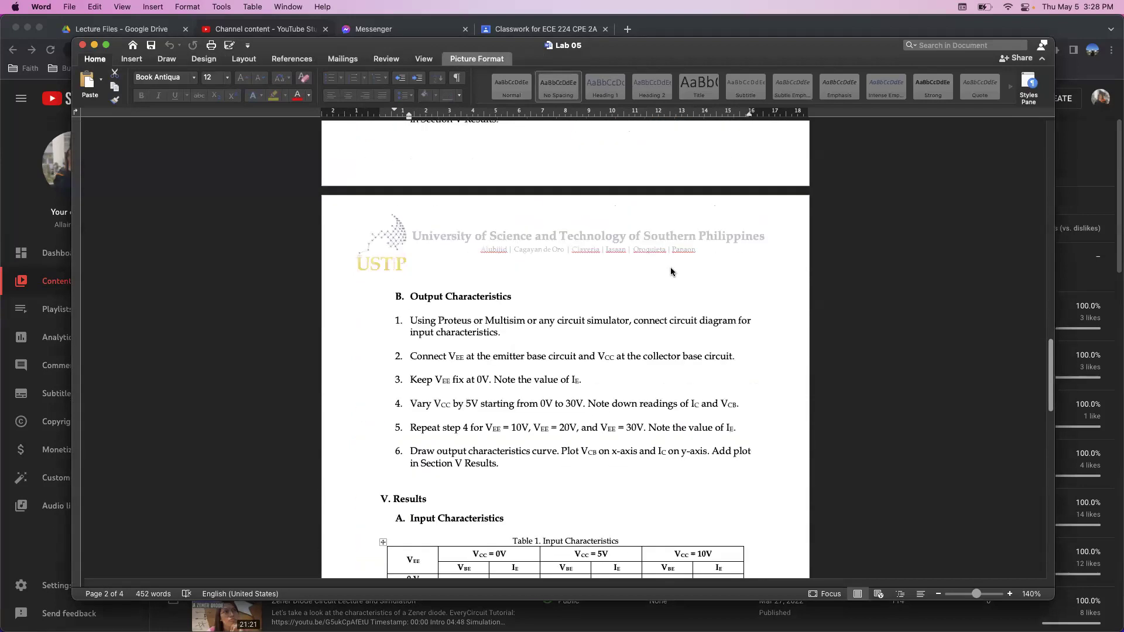
{"action": "scroll", "coordinate": [671, 271], "scroll_direction": "down", "scroll_amount": 10}
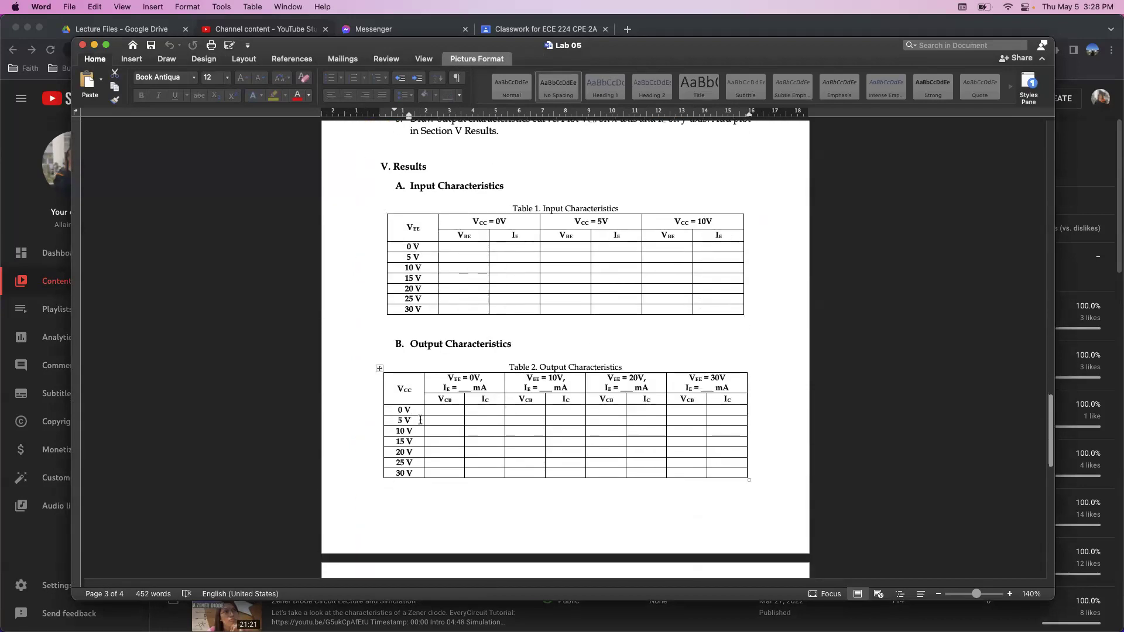
{"action": "scroll", "coordinate": [420, 420], "scroll_direction": "down", "scroll_amount": 2}
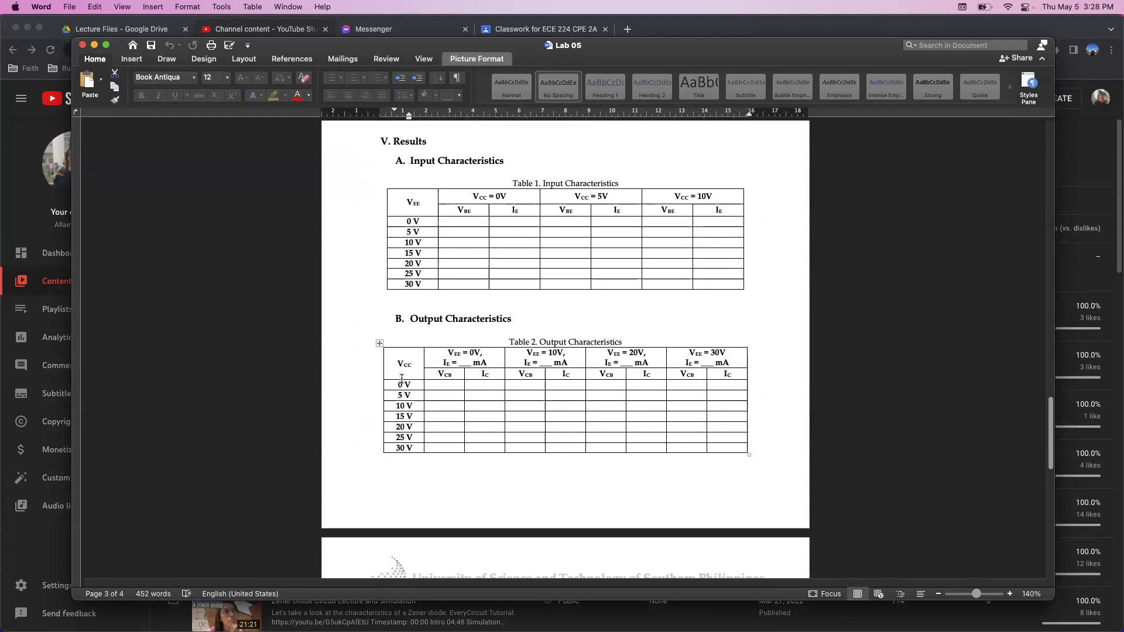
{"action": "left_click_drag", "start_coordinate": [401, 380], "coordinate": [744, 448]}
{"action": "left_click", "coordinate": [447, 352]}
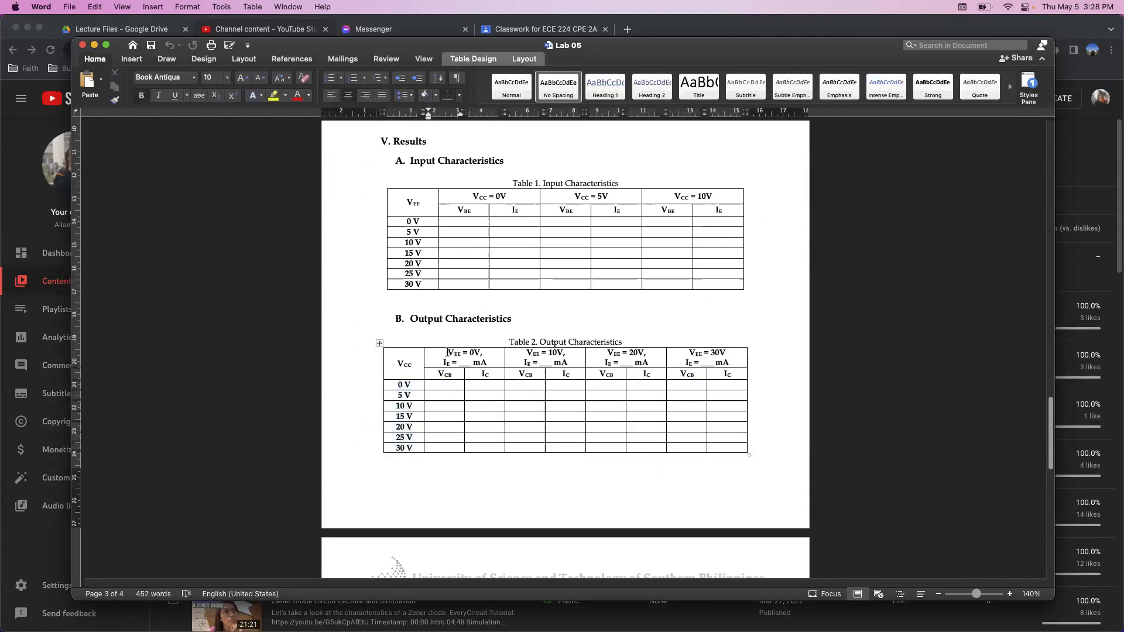
{"action": "left_click_drag", "start_coordinate": [448, 352], "coordinate": [486, 353]}
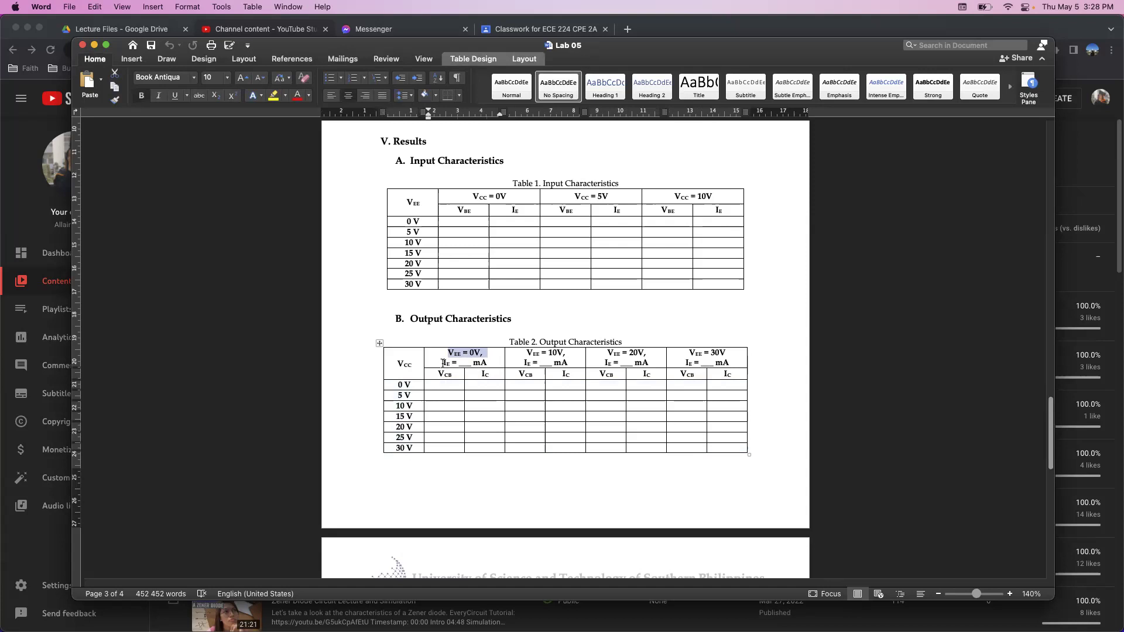
{"action": "left_click_drag", "start_coordinate": [443, 363], "coordinate": [496, 370]}
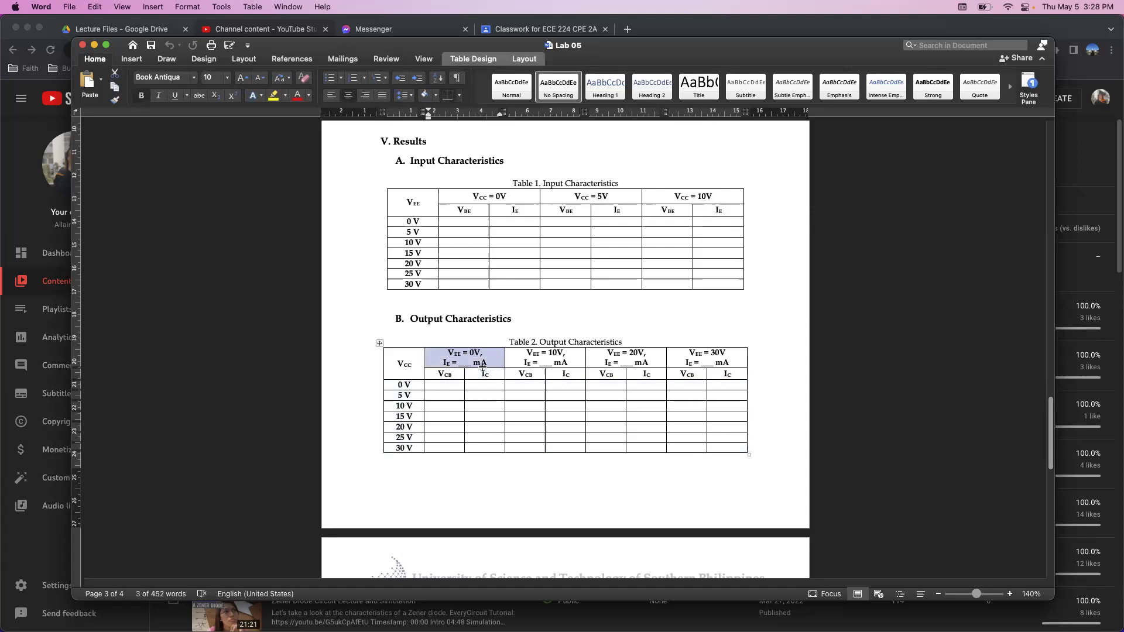
{"action": "scroll", "coordinate": [489, 366], "scroll_direction": "up", "scroll_amount": 15}
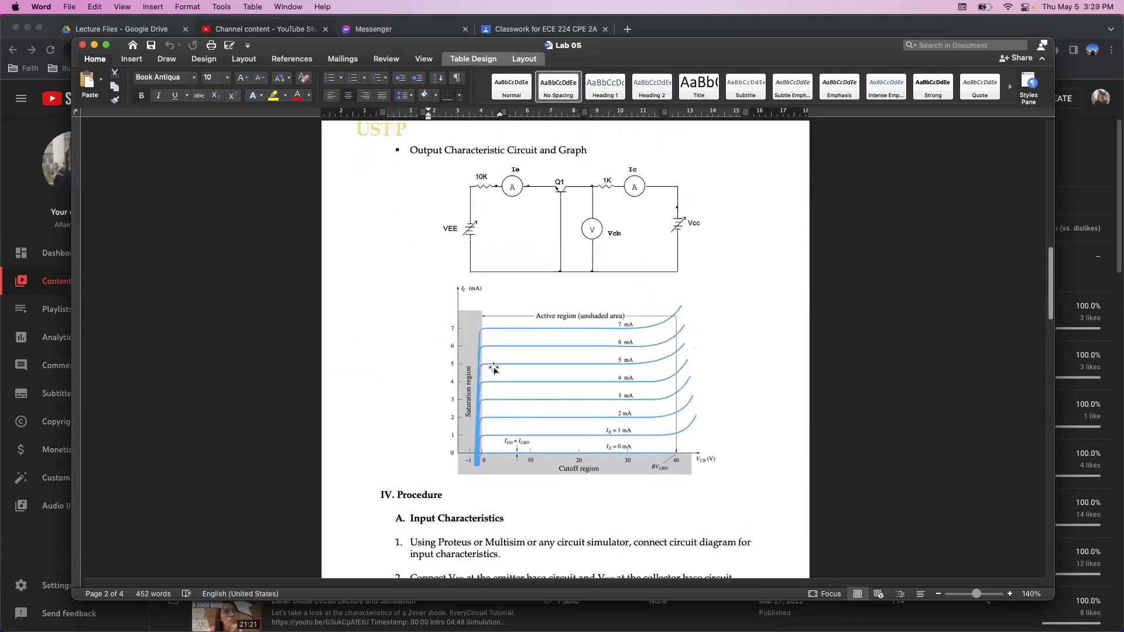
- Select the output graph, then highlight Table 2's VEE = 0V heading and emitter-current blank
{"action": "left_click", "coordinate": [607, 419]}
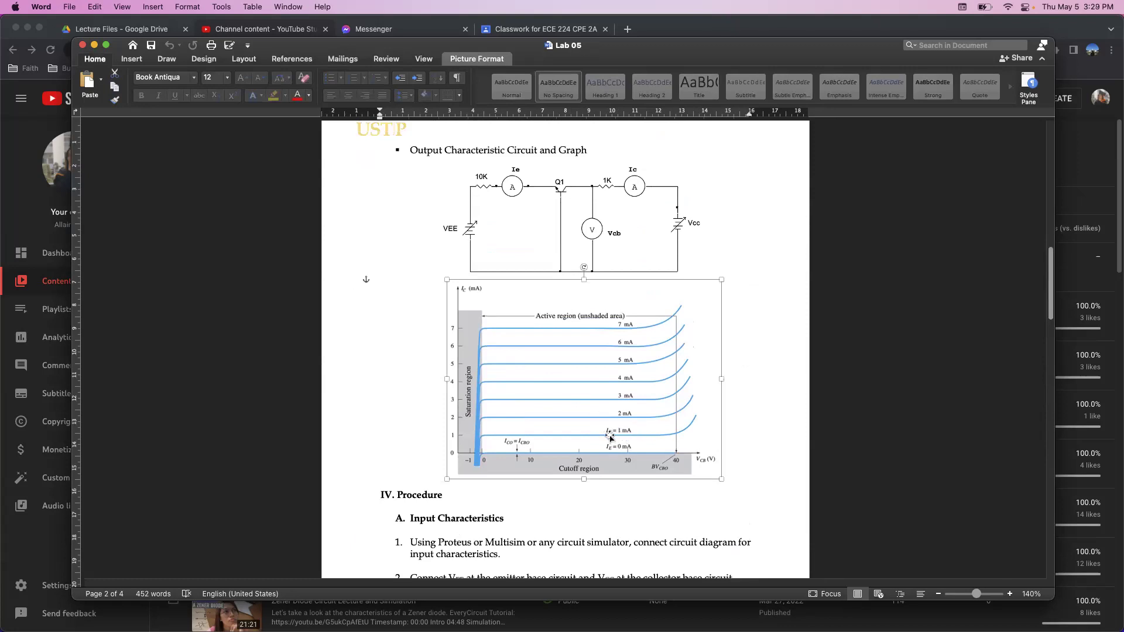
{"action": "scroll", "coordinate": [611, 422], "scroll_direction": "down", "scroll_amount": 15}
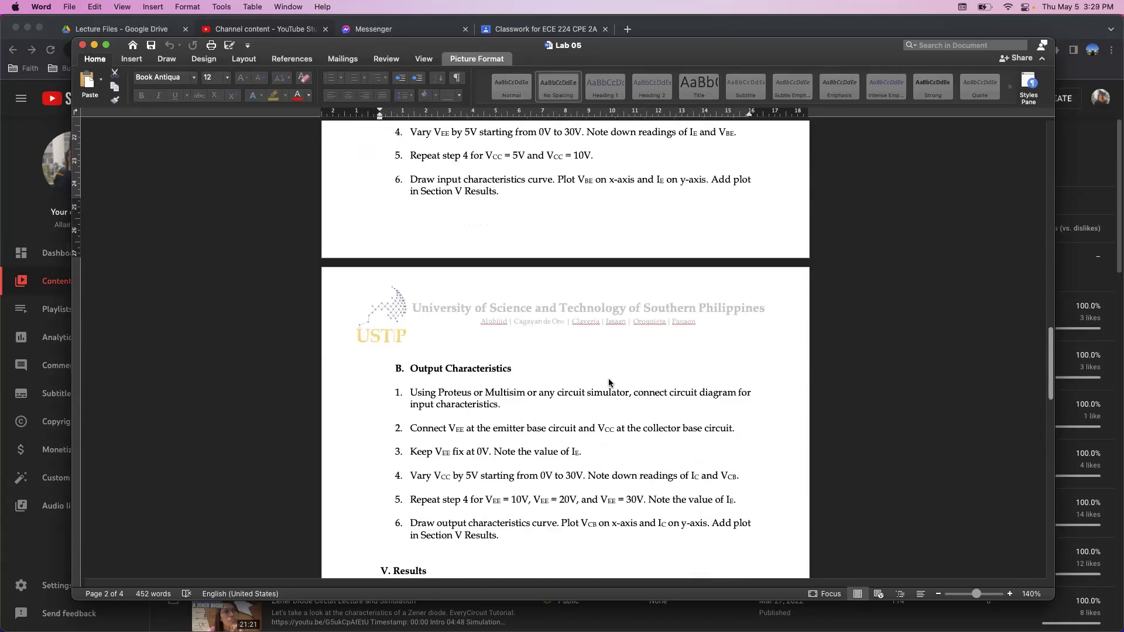
{"action": "scroll", "coordinate": [609, 379], "scroll_direction": "down", "scroll_amount": 5}
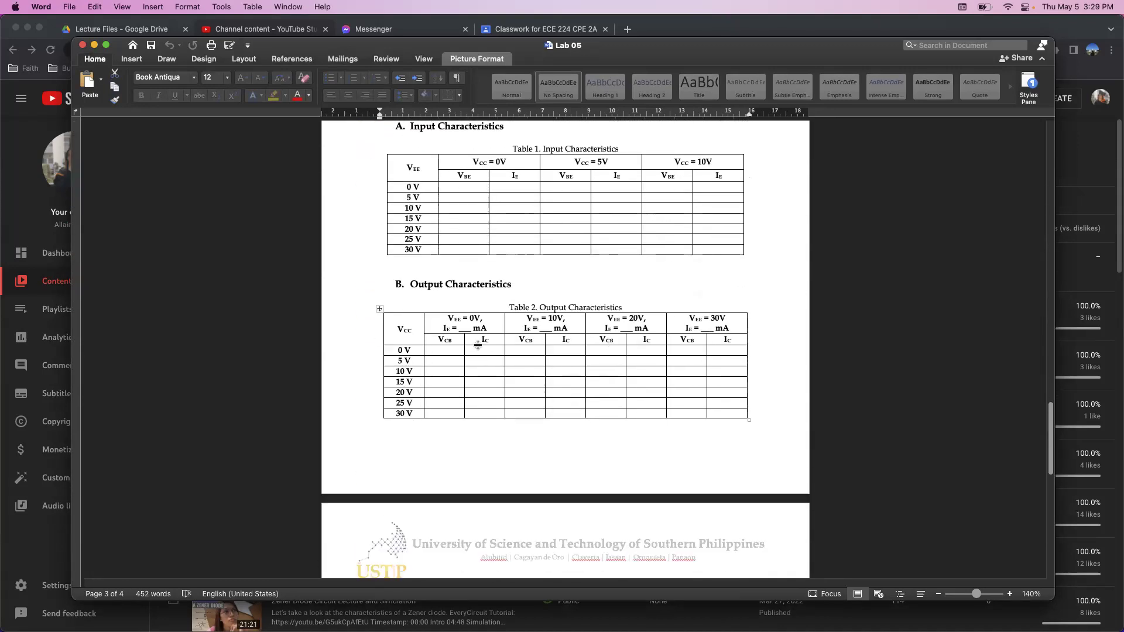
{"action": "left_click_drag", "start_coordinate": [448, 317], "coordinate": [487, 319]}
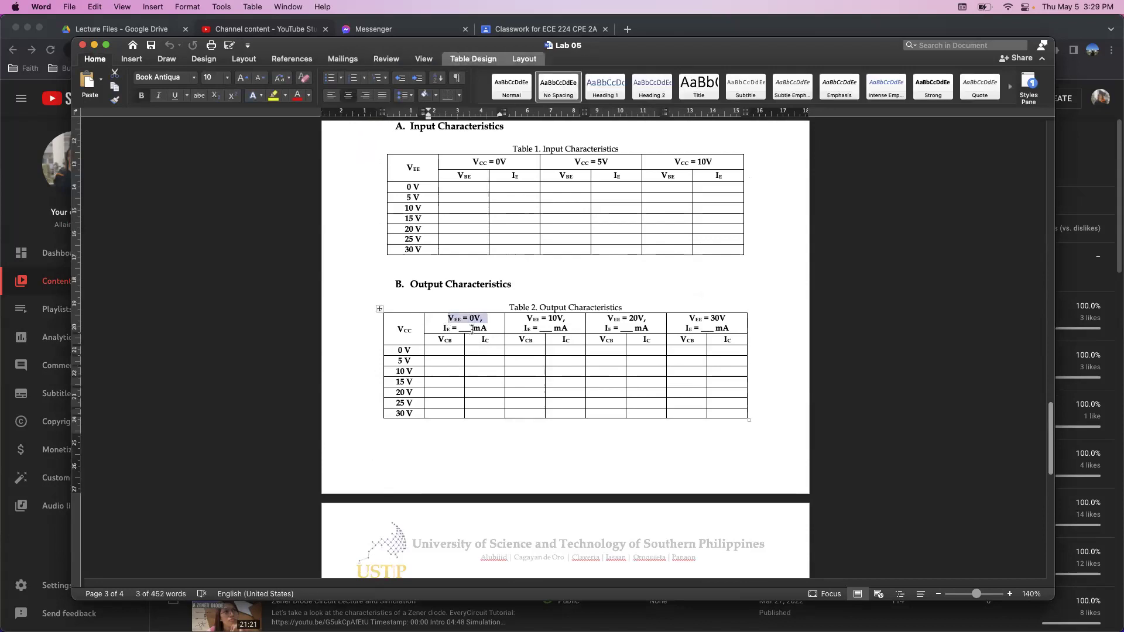
{"action": "left_click", "coordinate": [465, 323]}
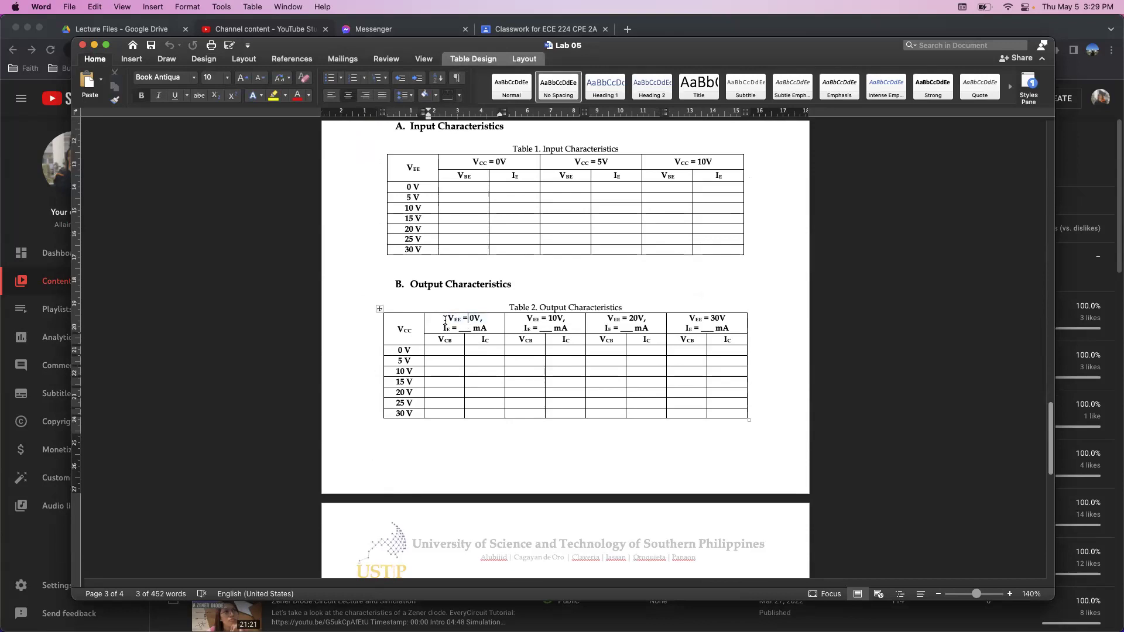
{"action": "left_click_drag", "start_coordinate": [447, 318], "coordinate": [490, 329]}
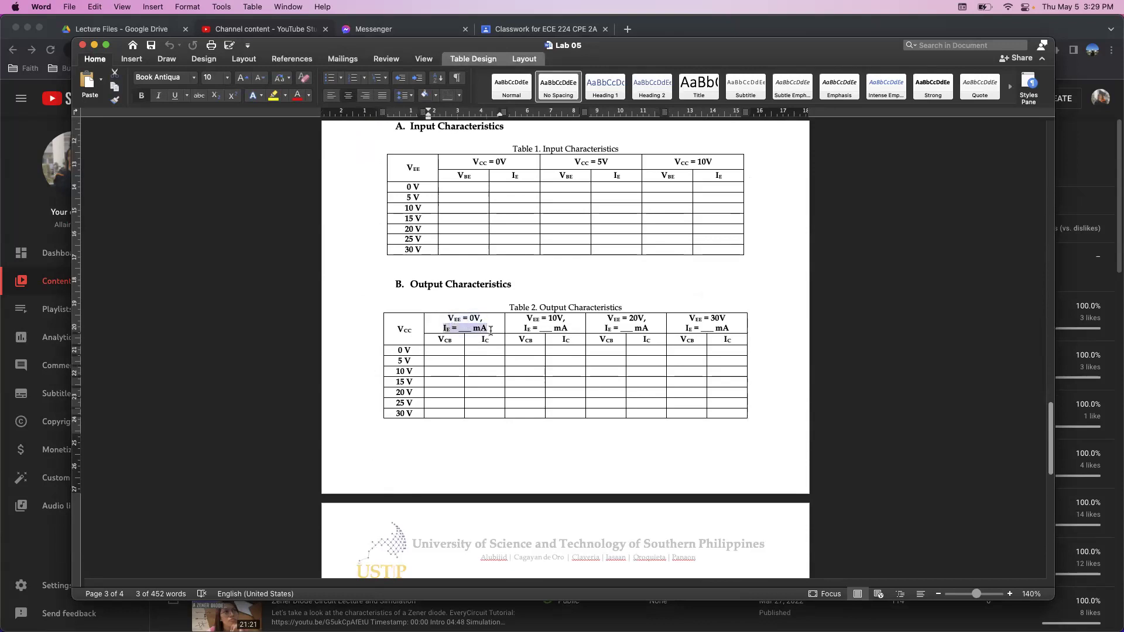
- Select the output characteristic graph again, then return to the Output Characteristics results table
{"action": "scroll", "coordinate": [513, 341], "scroll_direction": "up", "scroll_amount": 3}
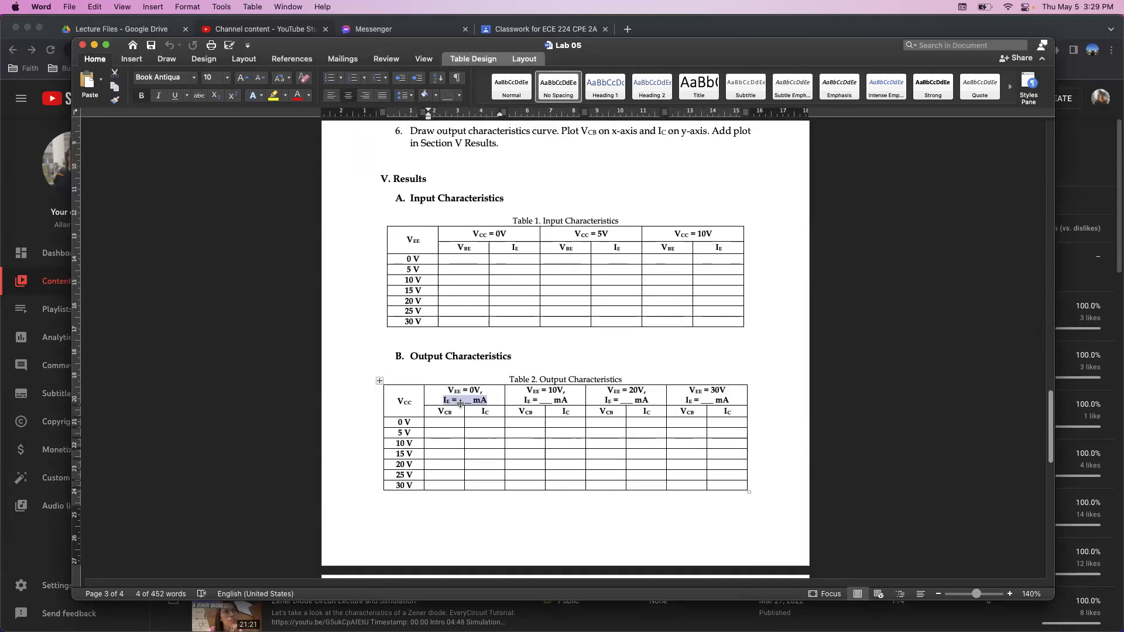
{"action": "scroll", "coordinate": [461, 405], "scroll_direction": "up", "scroll_amount": 20}
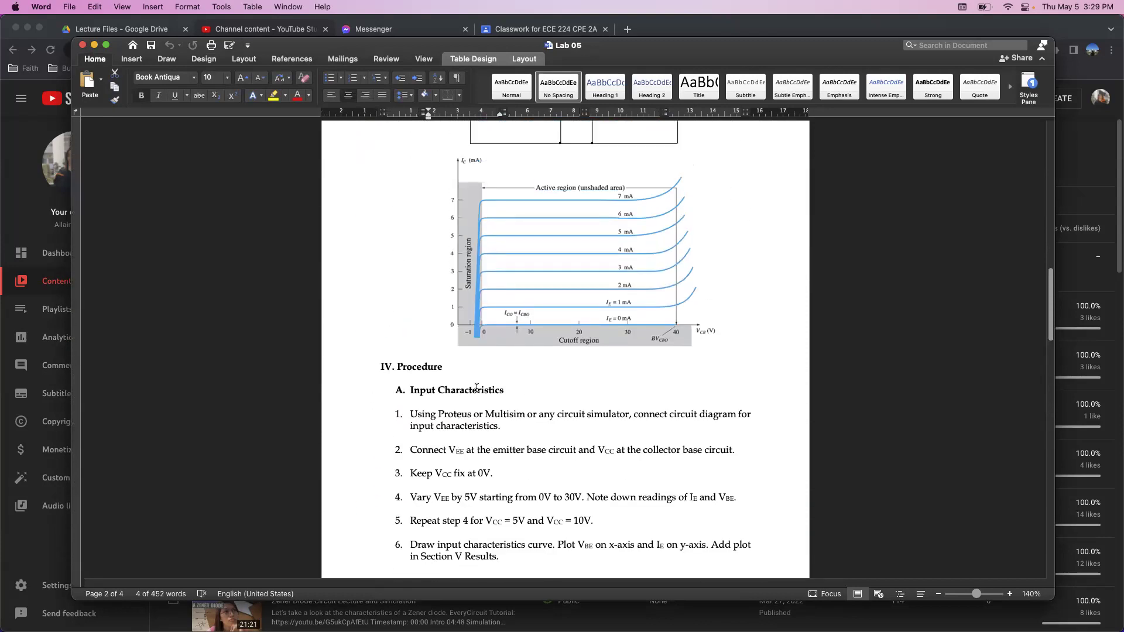
{"action": "left_click", "coordinate": [627, 326]}
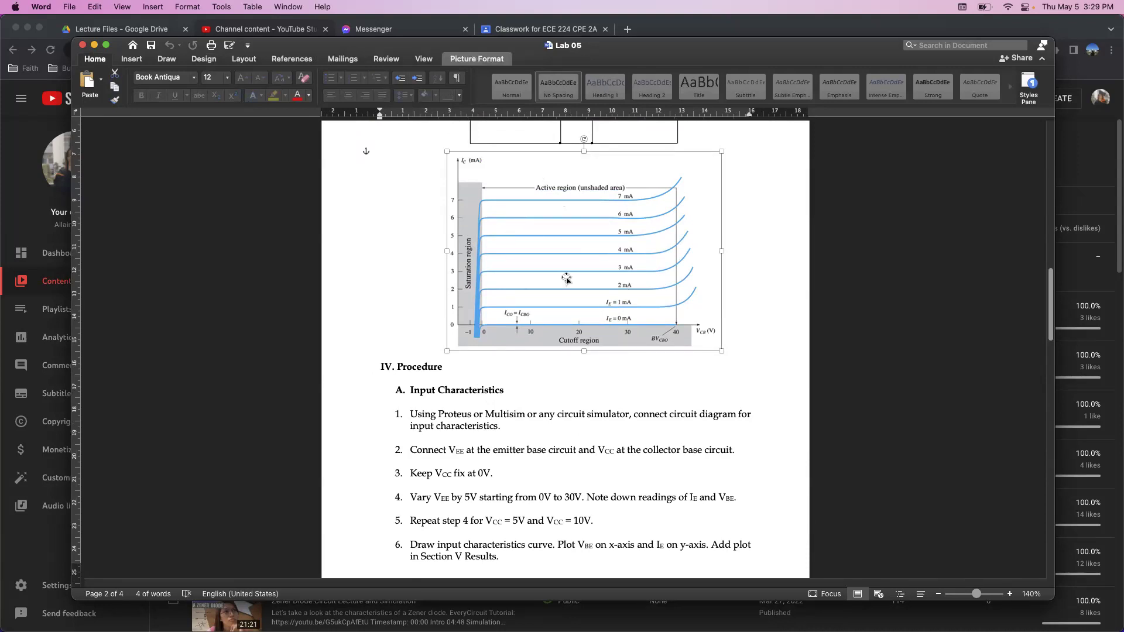
{"action": "scroll", "coordinate": [545, 267], "scroll_direction": "up", "scroll_amount": 2}
{"action": "scroll", "coordinate": [545, 268], "scroll_direction": "up", "scroll_amount": 3}
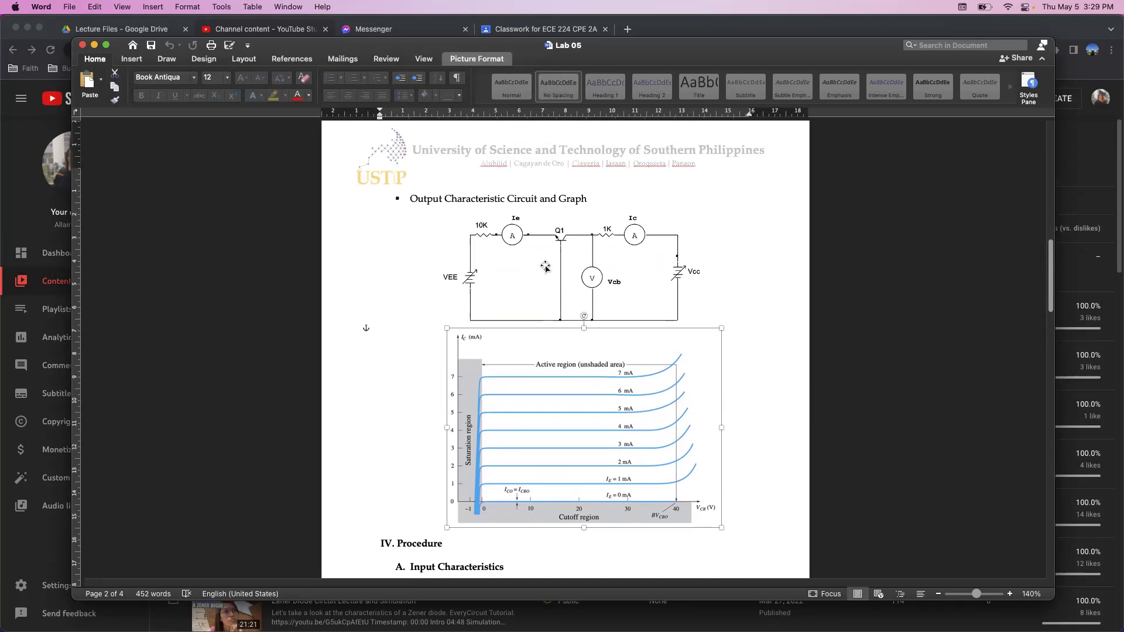
{"action": "scroll", "coordinate": [550, 275], "scroll_direction": "down", "scroll_amount": 15}
{"action": "scroll", "coordinate": [561, 285], "scroll_direction": "down", "scroll_amount": 10}
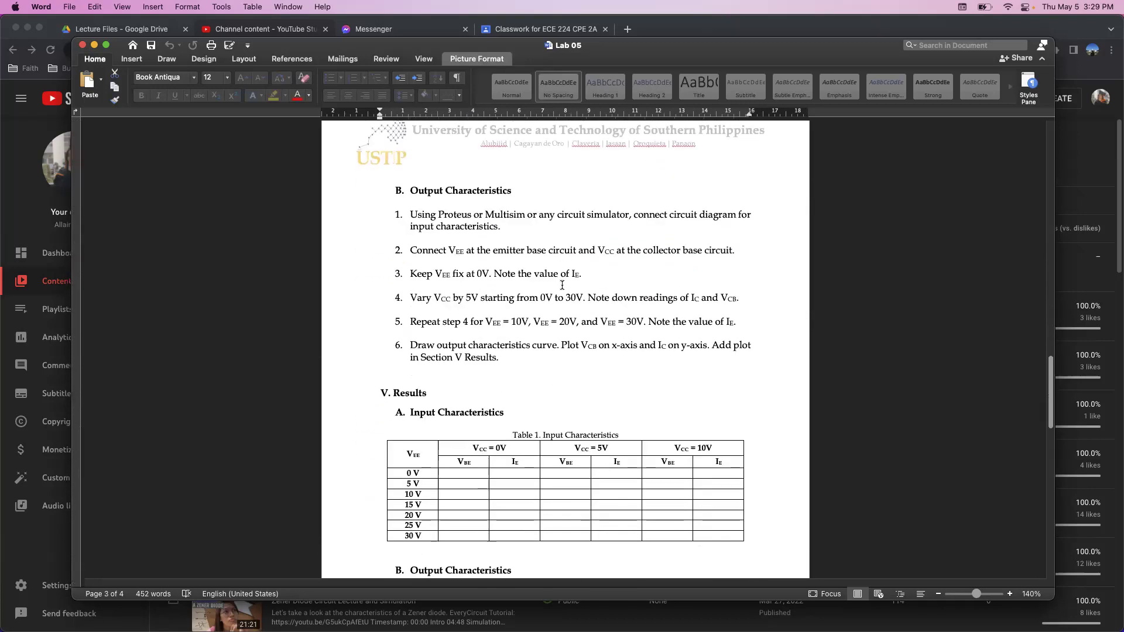